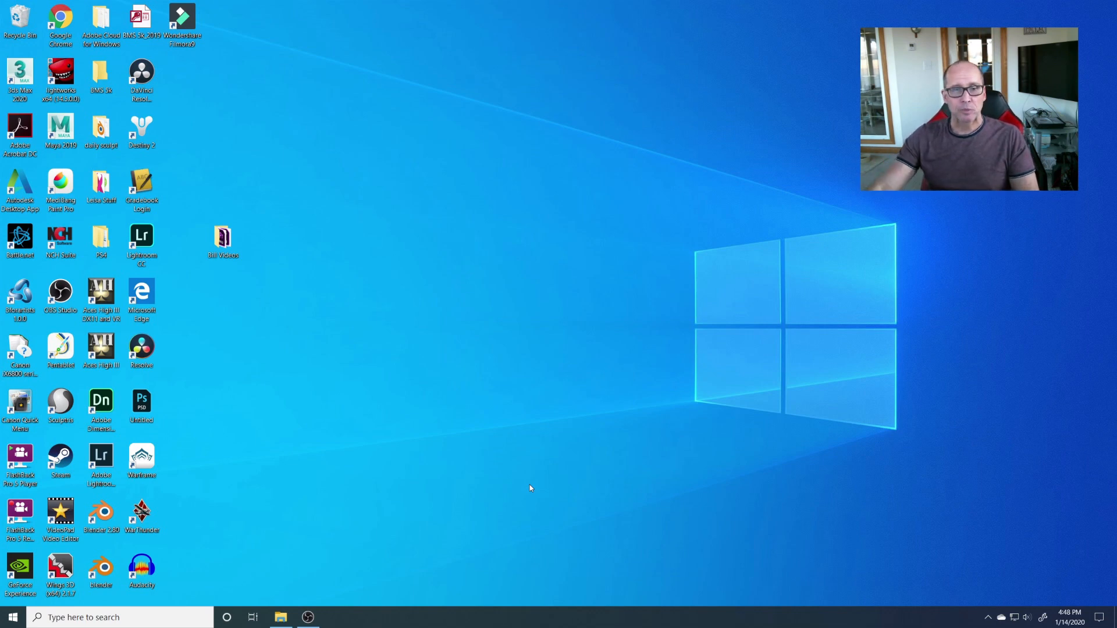
- Open Sculptris and turn off the wireframe display on the starting sphere
{"action": "double_click", "coordinate": [58, 405]}
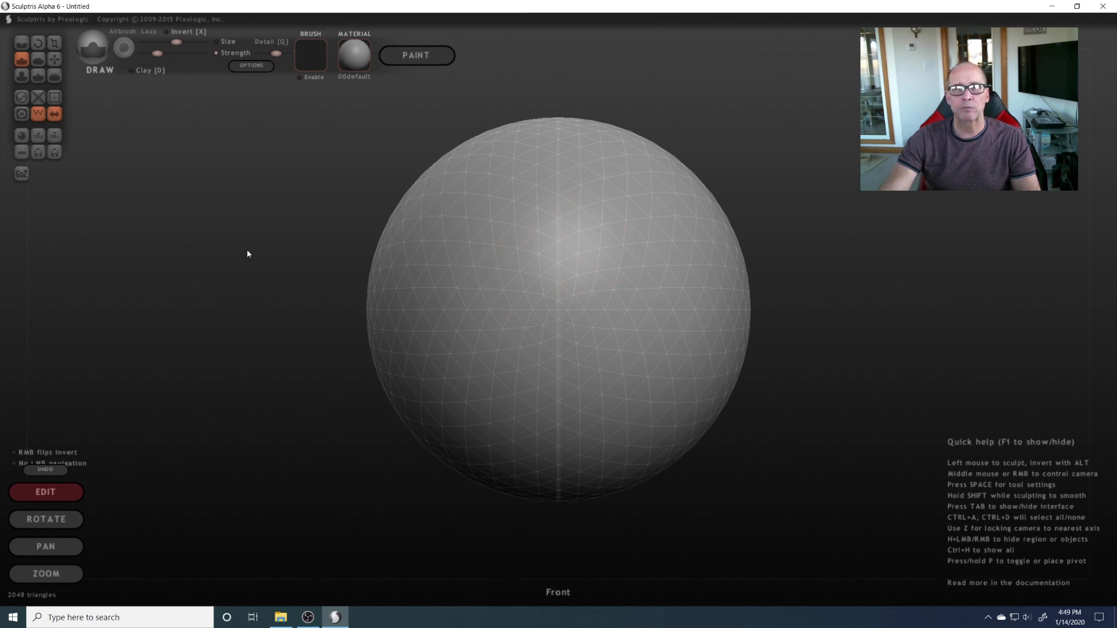
{"action": "left_click", "coordinate": [33, 115]}
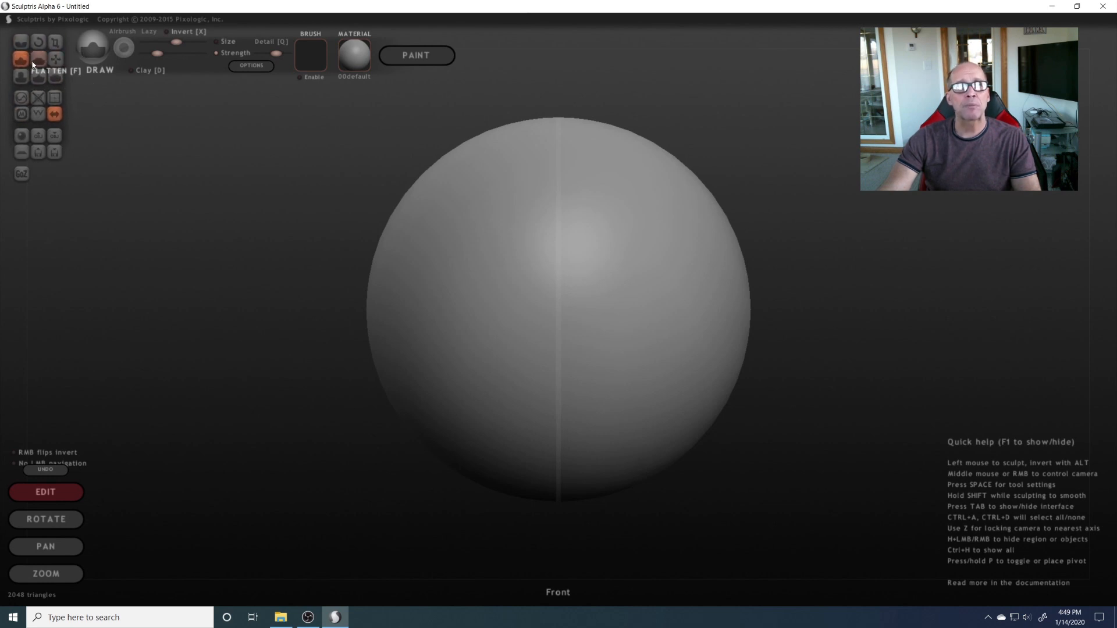
- Choose the Grab tool with detail at maximum and push both sides of the sphere symmetrically inward to narrow the head
{"action": "left_click", "coordinate": [55, 60]}
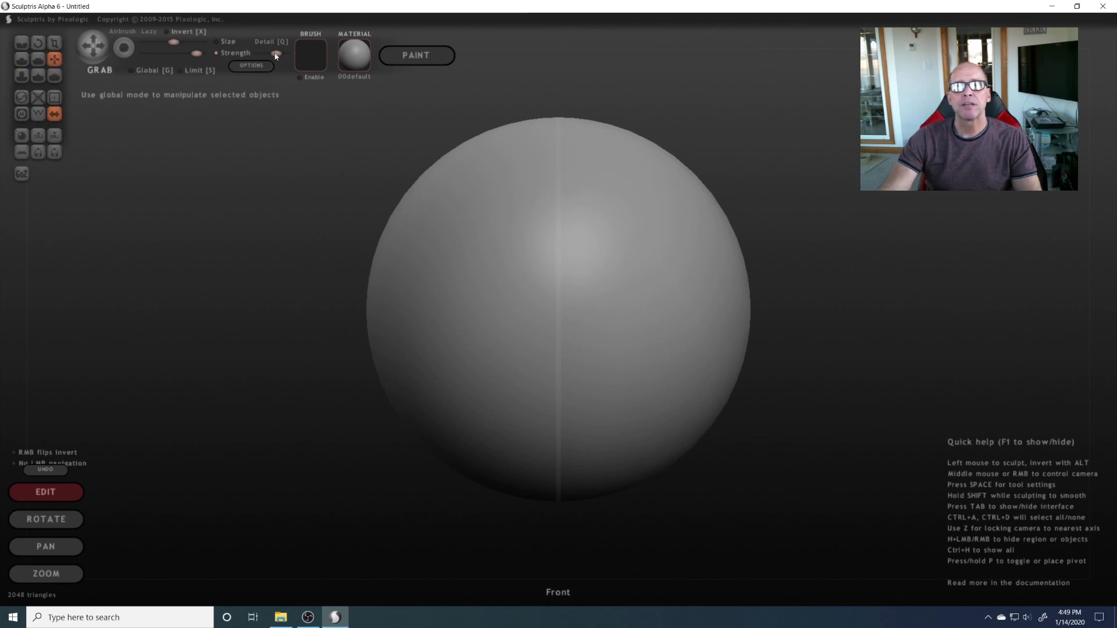
{"action": "left_click_drag", "start_coordinate": [276, 54], "coordinate": [295, 56]}
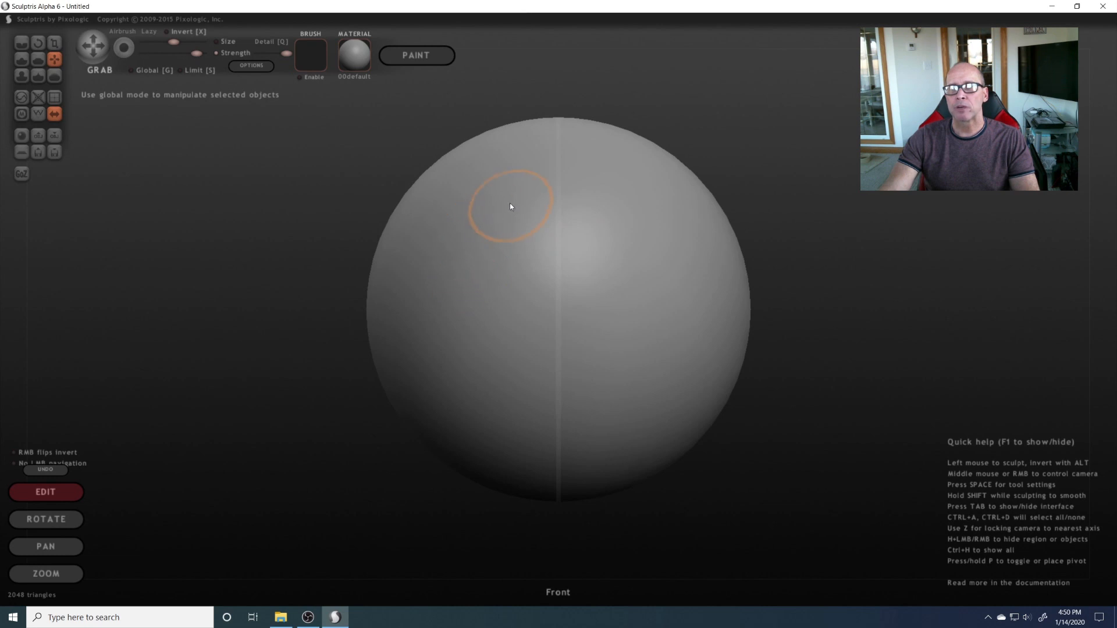
{"action": "scroll", "coordinate": [557, 211], "scroll_direction": "down", "scroll_amount": 3}
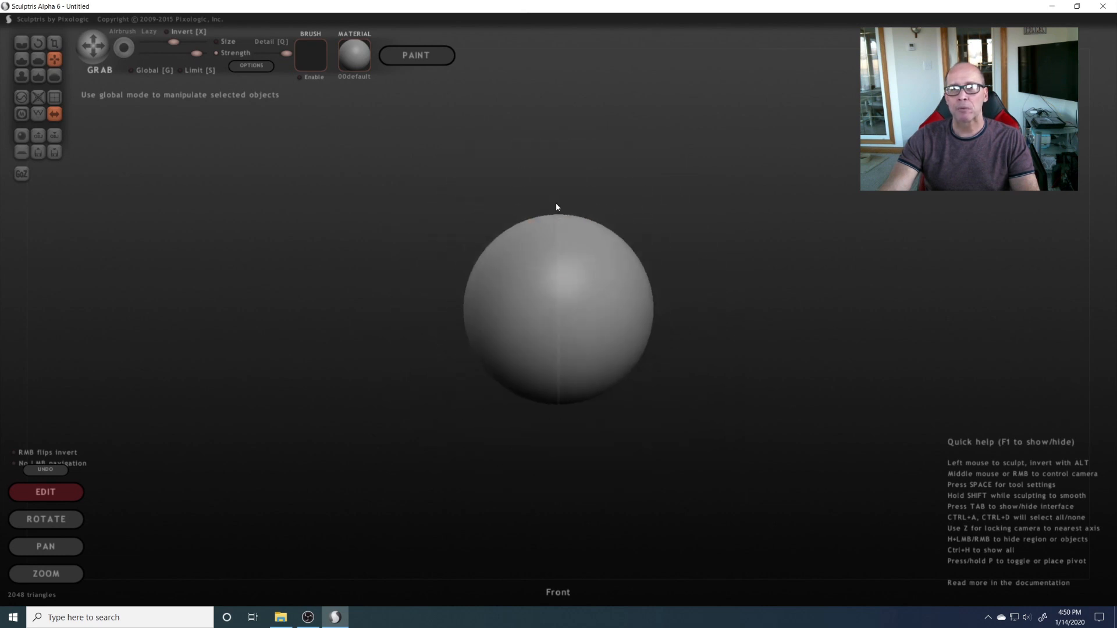
{"action": "scroll", "coordinate": [605, 298], "scroll_direction": "down", "scroll_amount": 2}
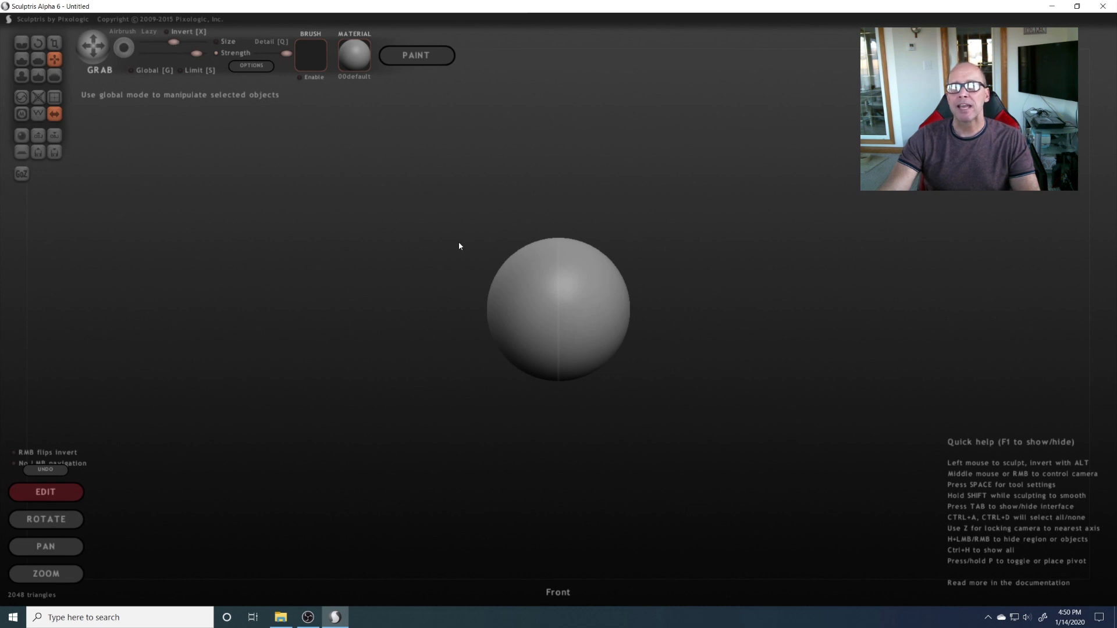
{"action": "scroll", "coordinate": [573, 299], "scroll_direction": "down", "scroll_amount": 1}
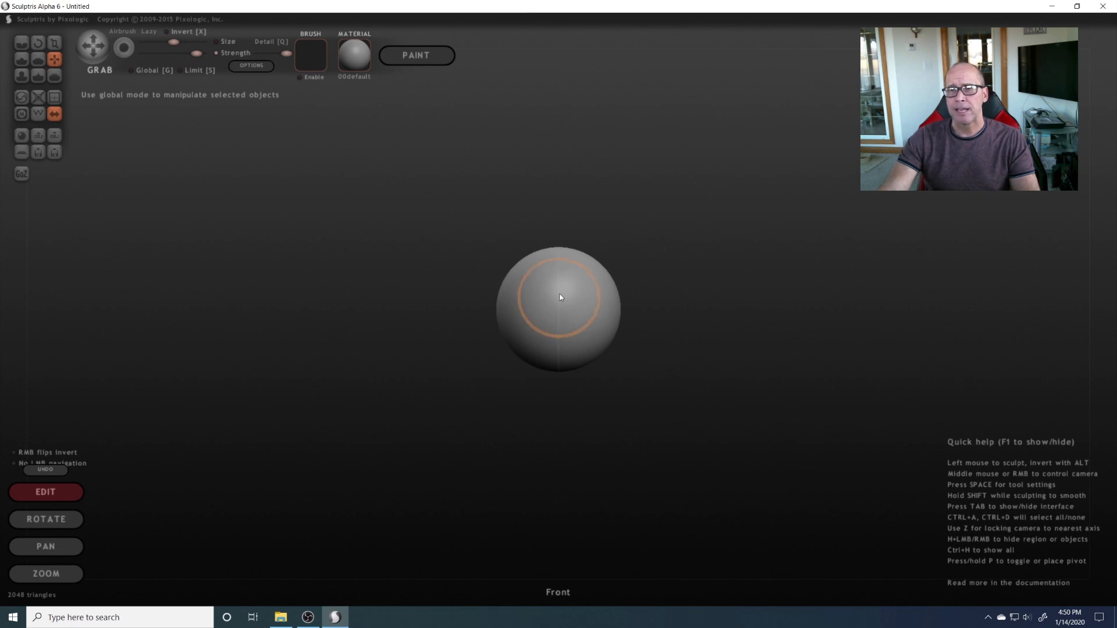
{"action": "scroll", "coordinate": [560, 297], "scroll_direction": "down", "scroll_amount": 2}
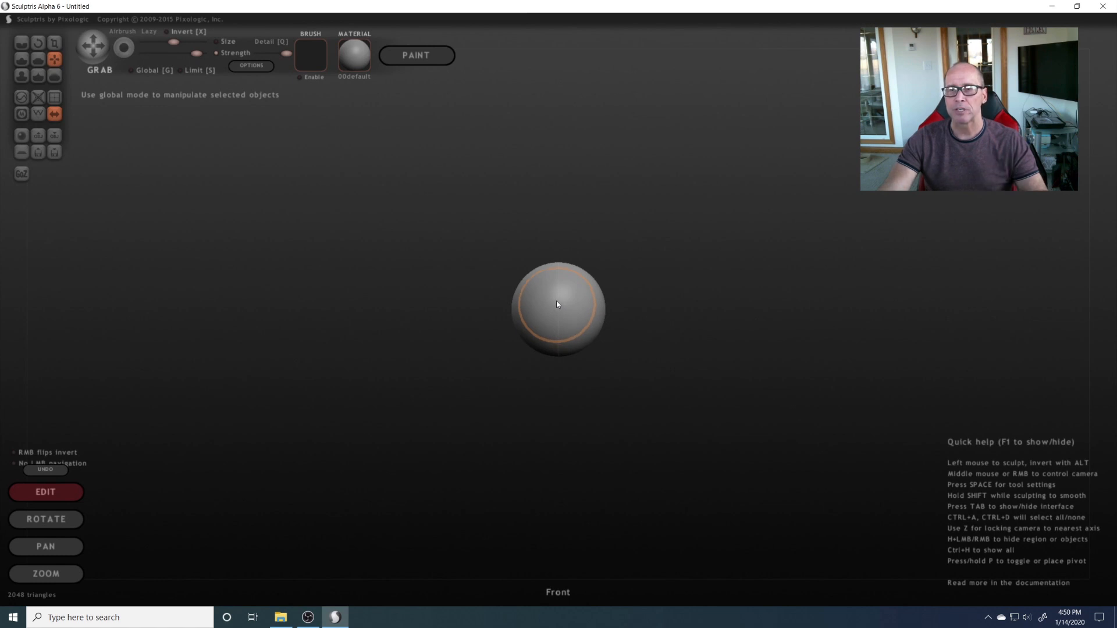
{"action": "scroll", "coordinate": [557, 302], "scroll_direction": "up", "scroll_amount": 5}
{"action": "scroll", "coordinate": [554, 304], "scroll_direction": "up", "scroll_amount": 5}
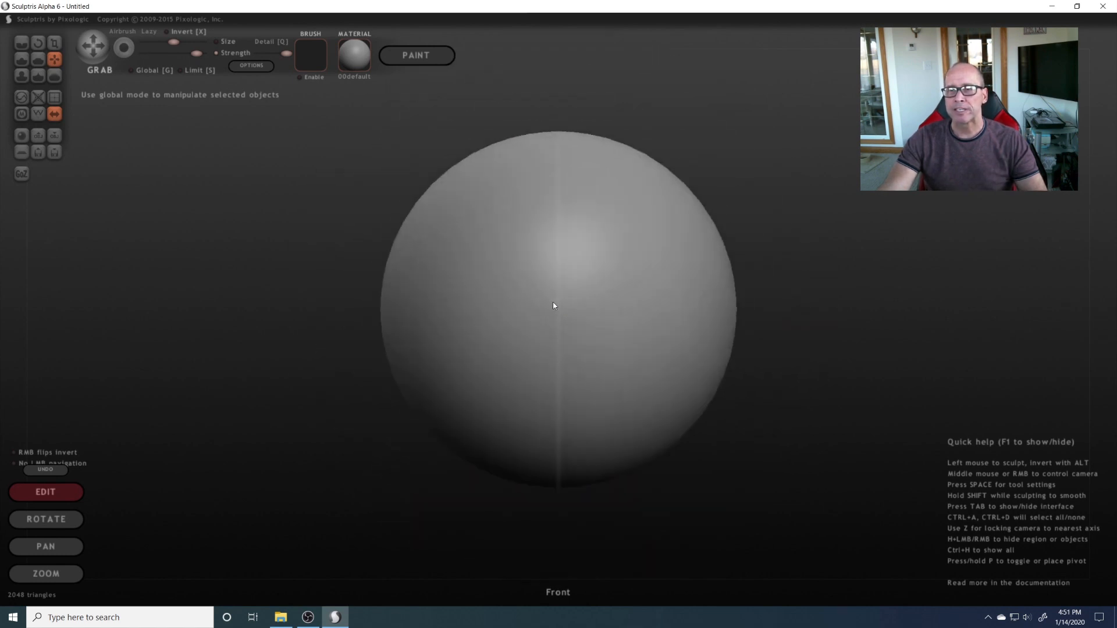
{"action": "scroll", "coordinate": [553, 305], "scroll_direction": "down", "scroll_amount": 4}
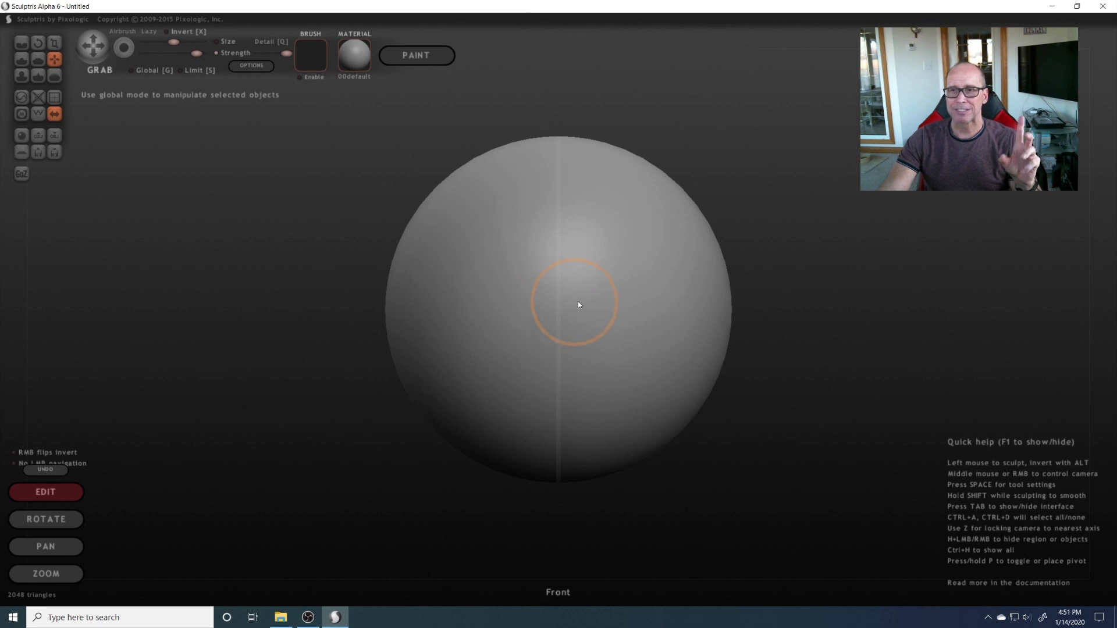
{"action": "scroll", "coordinate": [621, 304], "scroll_direction": "down", "scroll_amount": 3}
{"action": "scroll", "coordinate": [621, 306], "scroll_direction": "down", "scroll_amount": 3}
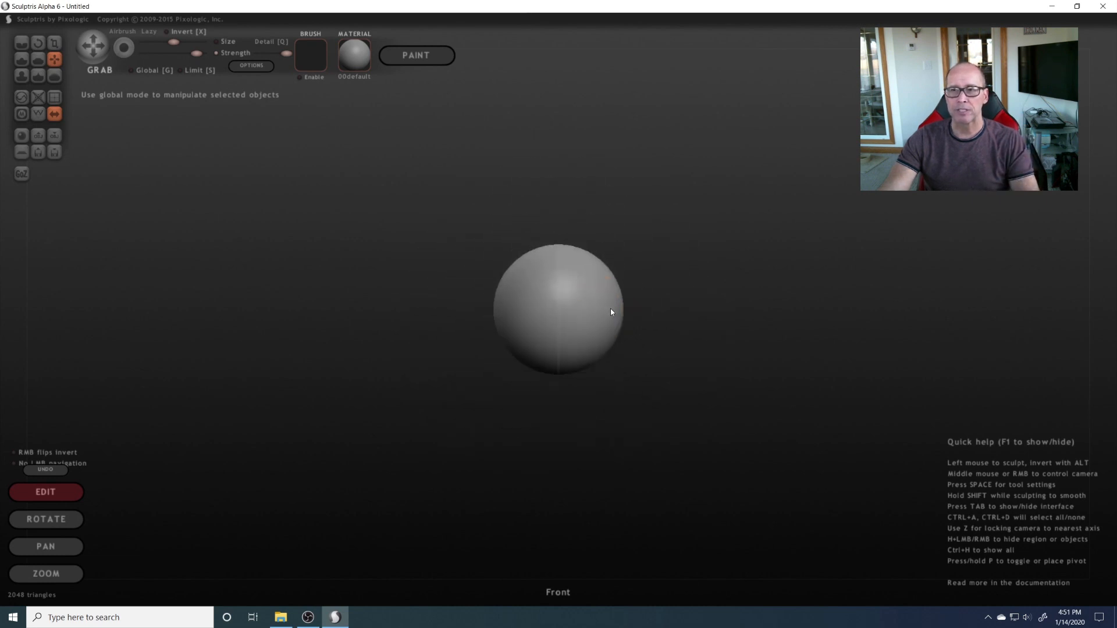
{"action": "scroll", "coordinate": [618, 318], "scroll_direction": "down", "scroll_amount": 2}
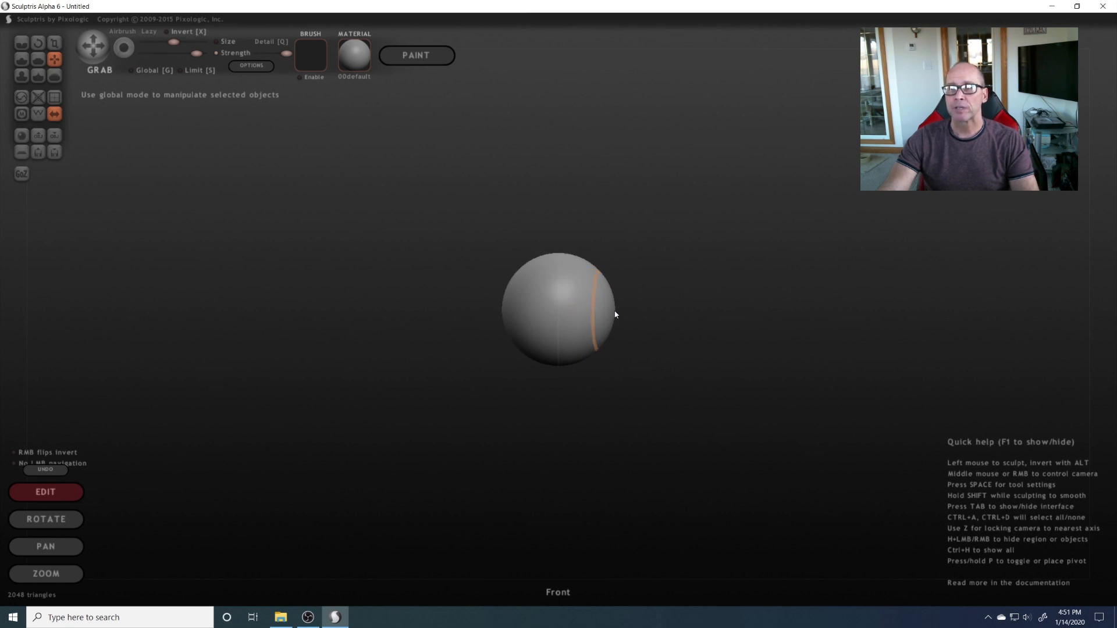
{"action": "left_click_drag", "start_coordinate": [616, 315], "coordinate": [585, 314]}
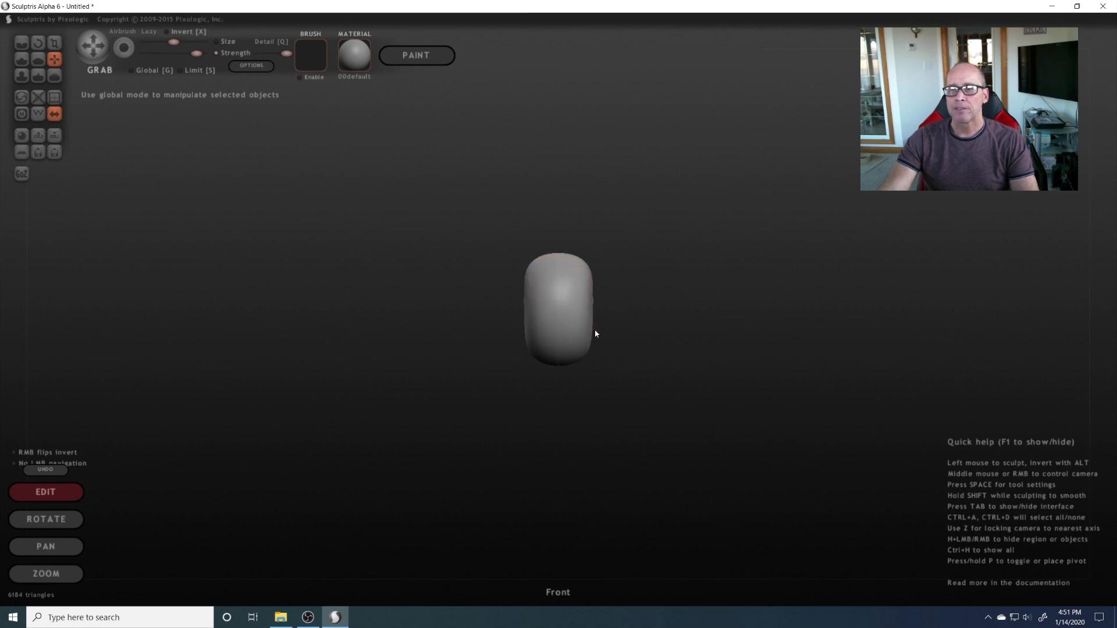
- From the side, pull the lower front of the head down into a chin and nudge the forehead forward
{"action": "left_click_drag", "start_coordinate": [596, 332], "coordinate": [499, 328]}
{"action": "scroll", "coordinate": [529, 328], "scroll_direction": "up", "scroll_amount": 4}
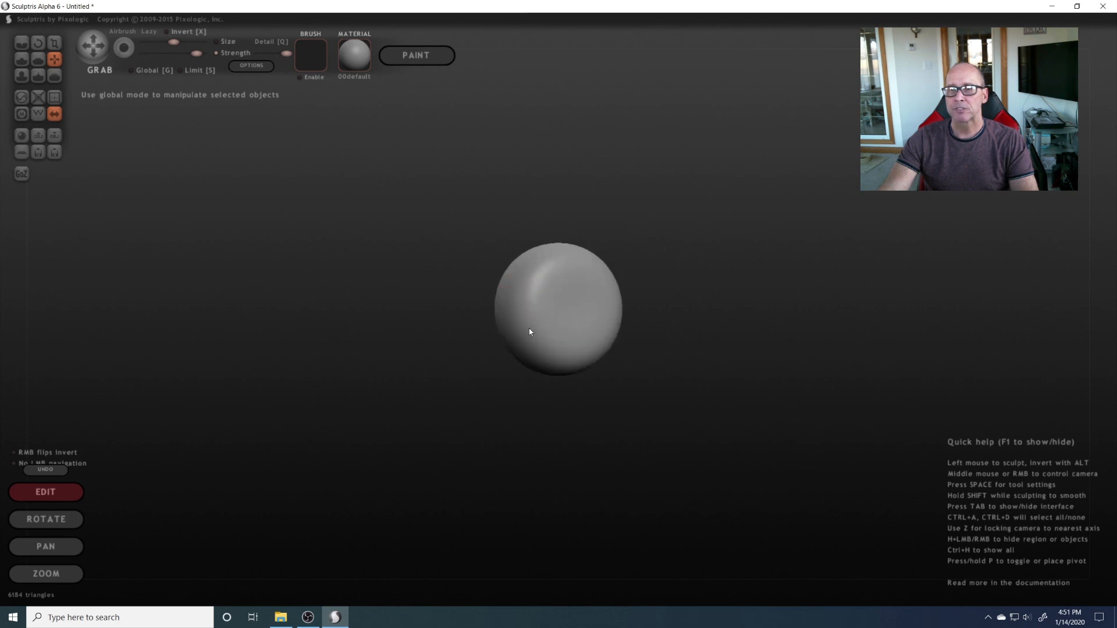
{"action": "scroll", "coordinate": [512, 364], "scroll_direction": "down", "scroll_amount": 2}
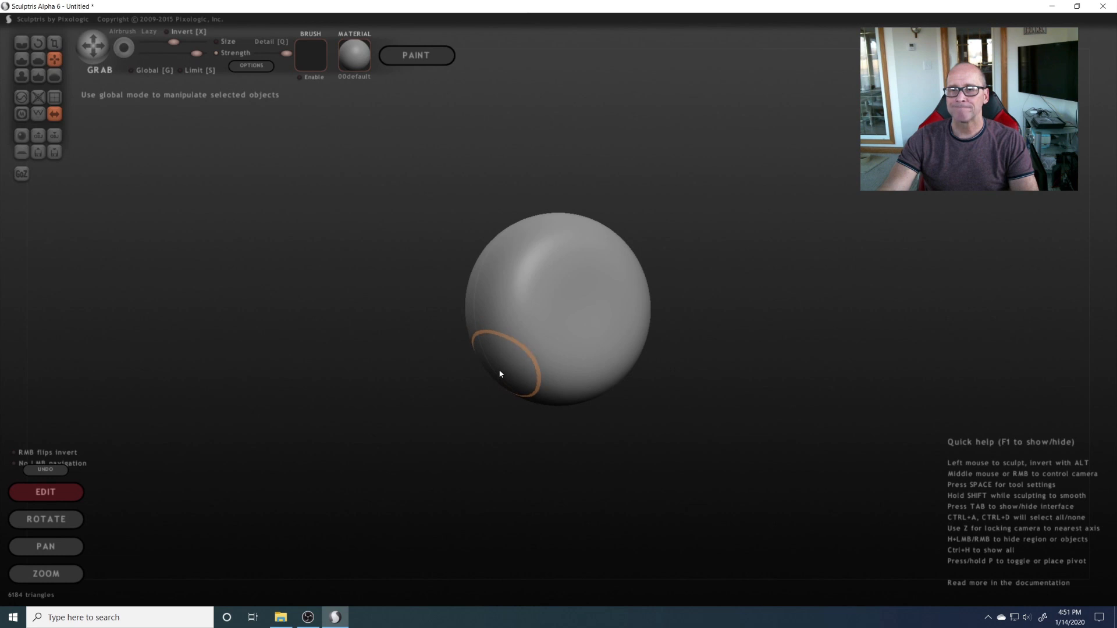
{"action": "scroll", "coordinate": [497, 375], "scroll_direction": "down", "scroll_amount": 1}
{"action": "scroll", "coordinate": [501, 368], "scroll_direction": "up", "scroll_amount": 2}
{"action": "scroll", "coordinate": [498, 375], "scroll_direction": "down", "scroll_amount": 2}
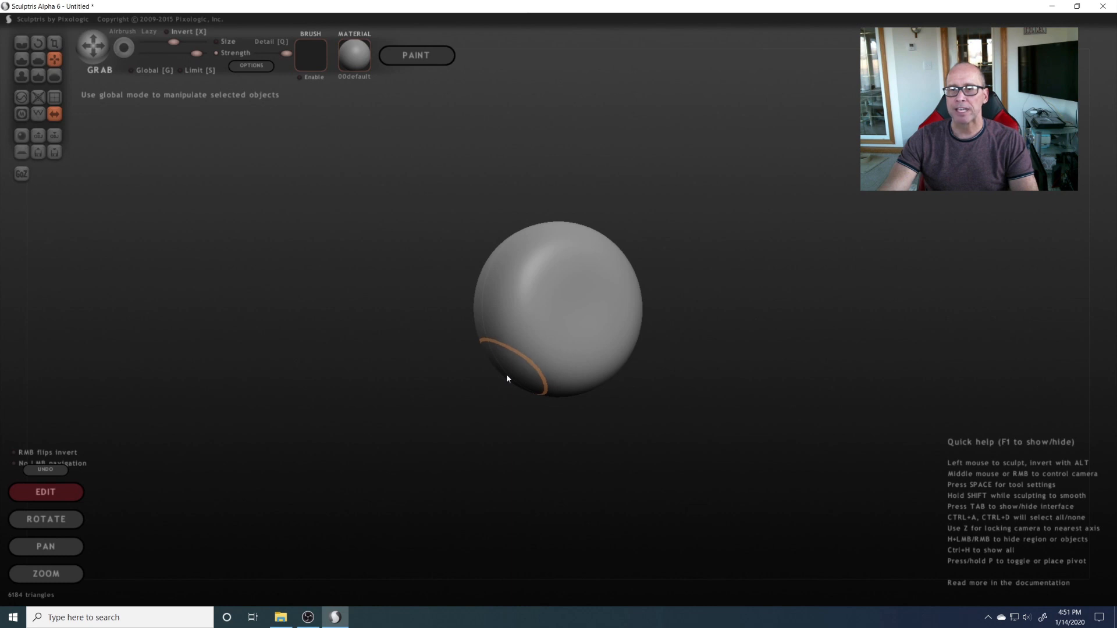
{"action": "mouse_move", "coordinate": [507, 379]}
{"action": "left_mouse_down"}
{"action": "mouse_move", "coordinate": [501, 404]}
{"action": "mouse_move", "coordinate": [529, 391]}
{"action": "mouse_move", "coordinate": [512, 377]}
{"action": "left_mouse_up"}
{"action": "middle_click_drag", "start_coordinate": [513, 374], "coordinate": [513, 381]}
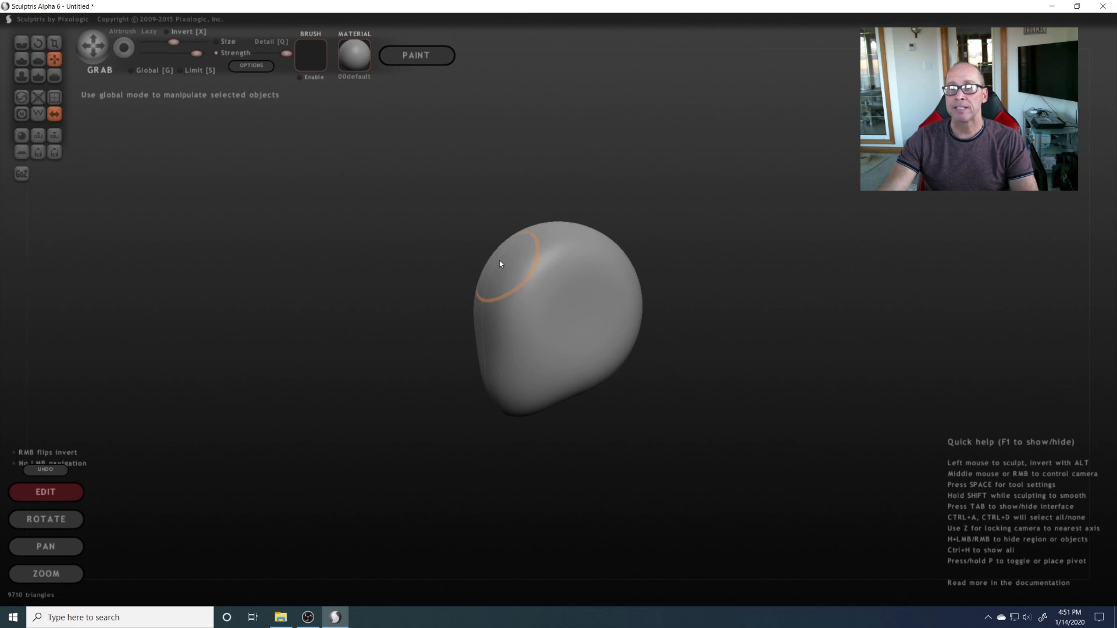
{"action": "left_click_drag", "start_coordinate": [499, 260], "coordinate": [489, 262]}
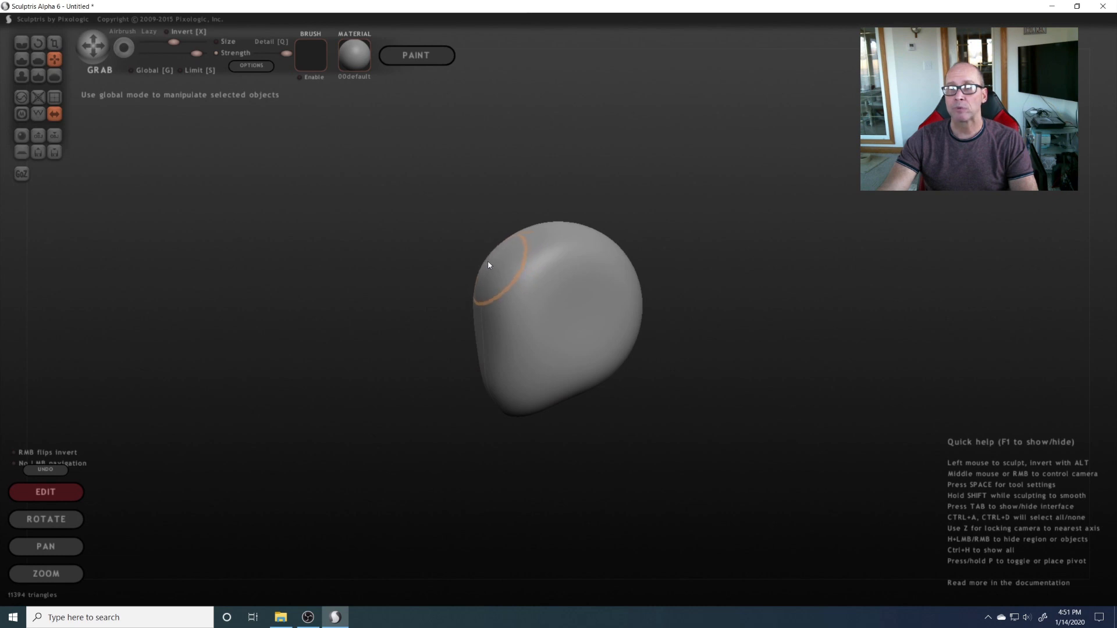
- Push in the underside of the head behind the jaw and adjust the lower back of the skull with Grab
{"action": "middle_click_drag", "start_coordinate": [530, 339], "coordinate": [483, 333]}
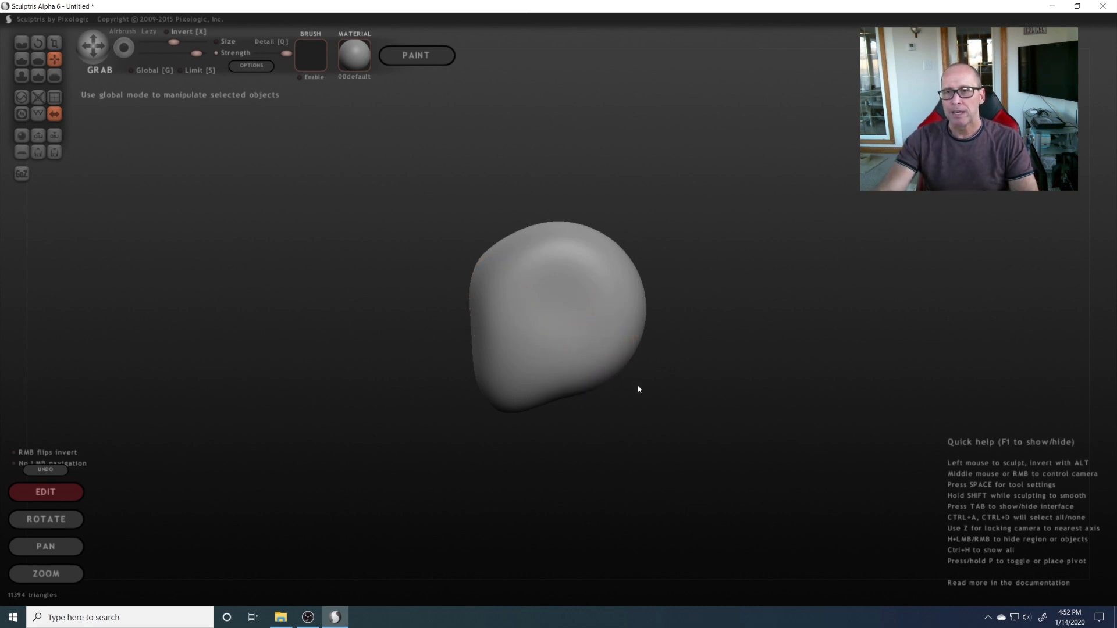
{"action": "left_click_drag", "start_coordinate": [635, 389], "coordinate": [571, 348]}
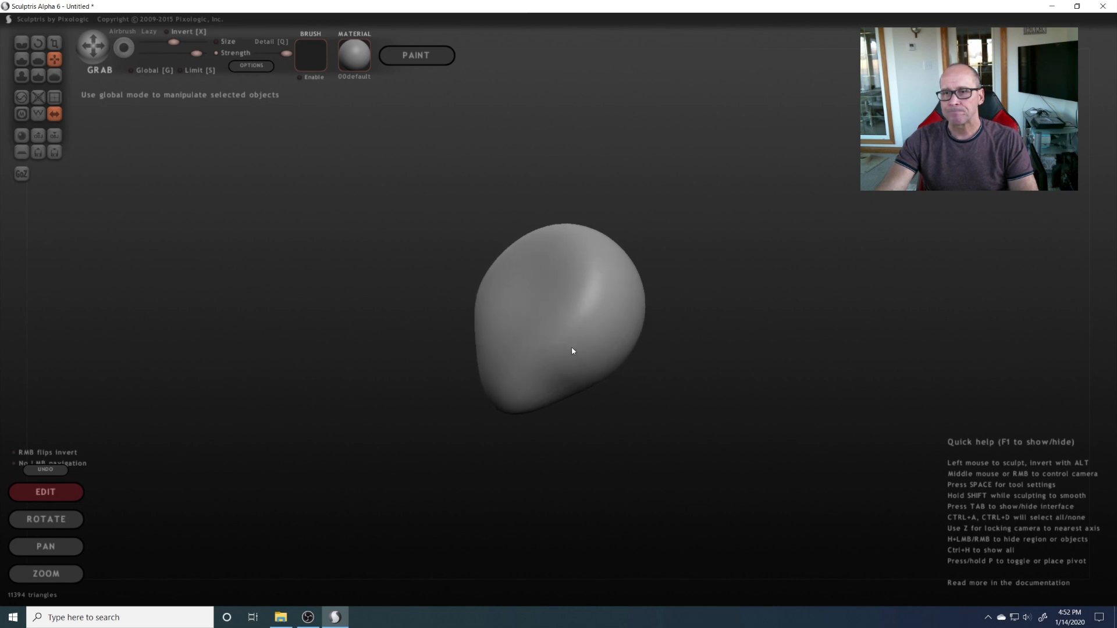
{"action": "left_click", "coordinate": [595, 371]}
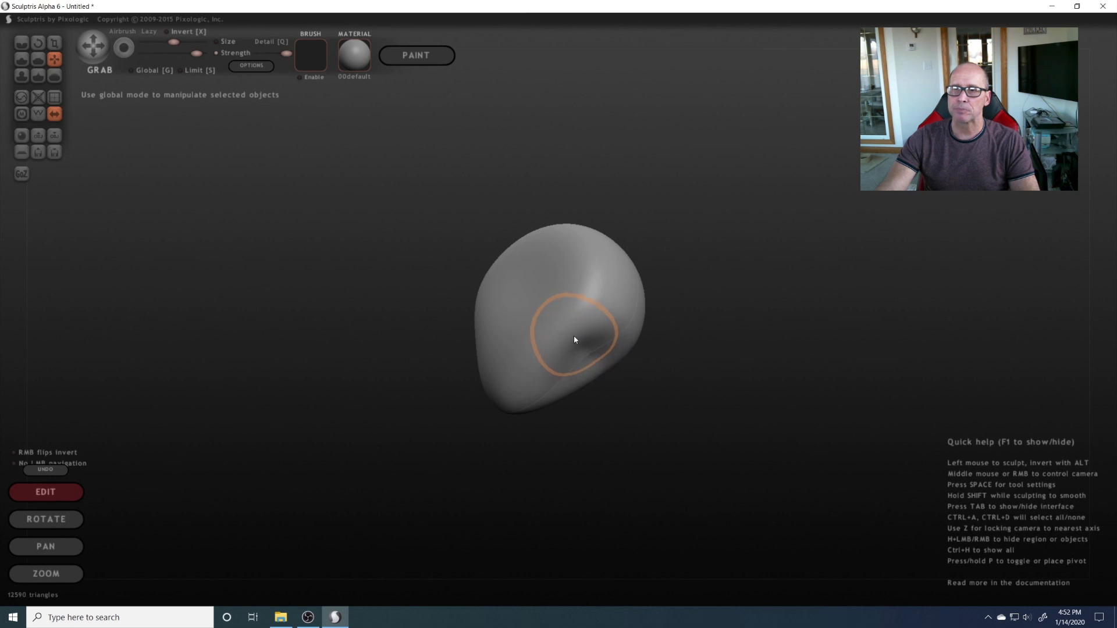
{"action": "mouse_move", "coordinate": [576, 337]}
{"action": "left_mouse_down"}
{"action": "mouse_move", "coordinate": [618, 392]}
{"action": "mouse_move", "coordinate": [635, 369]}
{"action": "mouse_move", "coordinate": [599, 348]}
{"action": "mouse_move", "coordinate": [569, 369]}
{"action": "mouse_move", "coordinate": [641, 392]}
{"action": "mouse_move", "coordinate": [640, 407]}
{"action": "mouse_move", "coordinate": [788, 449]}
{"action": "mouse_move", "coordinate": [528, 415]}
{"action": "mouse_move", "coordinate": [456, 444]}
{"action": "mouse_move", "coordinate": [768, 424]}
{"action": "mouse_move", "coordinate": [524, 424]}
{"action": "mouse_move", "coordinate": [561, 378]}
{"action": "mouse_move", "coordinate": [531, 424]}
{"action": "mouse_move", "coordinate": [544, 407]}
{"action": "mouse_move", "coordinate": [533, 388]}
{"action": "mouse_move", "coordinate": [488, 357]}
{"action": "mouse_move", "coordinate": [479, 335]}
{"action": "mouse_move", "coordinate": [477, 352]}
{"action": "mouse_move", "coordinate": [515, 339]}
{"action": "mouse_move", "coordinate": [524, 350]}
{"action": "left_mouse_up"}
{"action": "left_click", "coordinate": [596, 361]}
{"action": "left_click", "coordinate": [575, 361]}
{"action": "mouse_move", "coordinate": [524, 346]}
{"action": "middle_mouse_down"}
{"action": "mouse_move", "coordinate": [657, 361]}
{"action": "mouse_move", "coordinate": [709, 414]}
{"action": "mouse_move", "coordinate": [606, 419]}
{"action": "mouse_move", "coordinate": [530, 366]}
{"action": "mouse_move", "coordinate": [498, 313]}
{"action": "middle_mouse_up"}
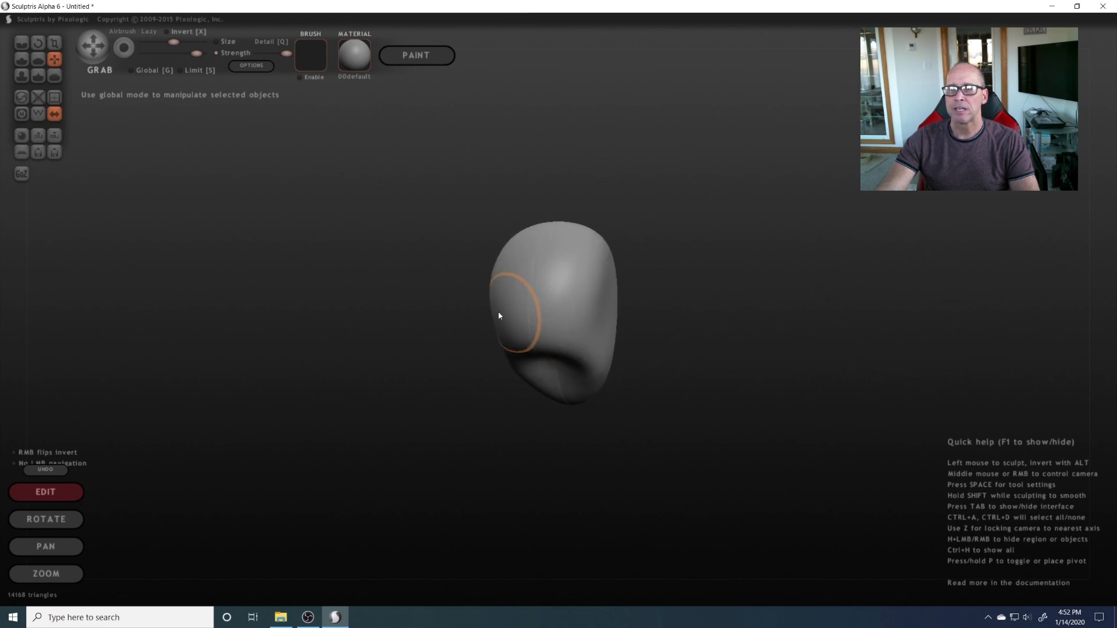
{"action": "left_click_drag", "start_coordinate": [498, 313], "coordinate": [531, 343]}
- Push the sides of the lower face inward so the head tapers toward the chin
{"action": "mouse_move", "coordinate": [531, 344]}
{"action": "middle_mouse_down"}
{"action": "mouse_move", "coordinate": [476, 438]}
{"action": "mouse_move", "coordinate": [457, 449]}
{"action": "mouse_move", "coordinate": [379, 365]}
{"action": "middle_mouse_up"}
{"action": "middle_click_drag", "start_coordinate": [488, 371], "coordinate": [394, 331]}
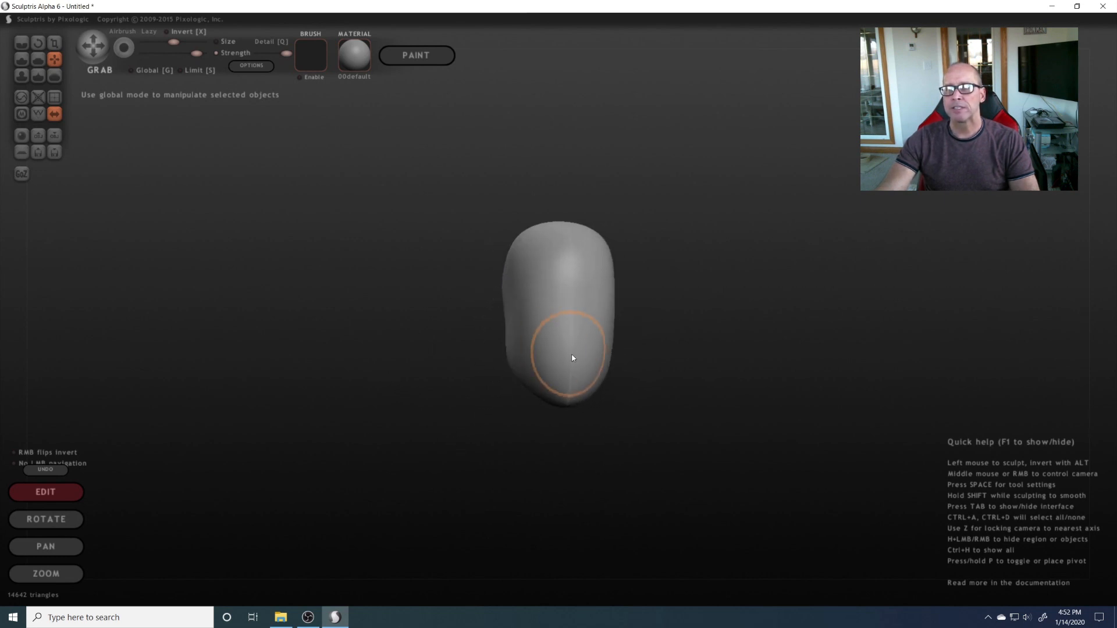
{"action": "mouse_move", "coordinate": [569, 356]}
{"action": "middle_mouse_down"}
{"action": "mouse_move", "coordinate": [483, 392]}
{"action": "mouse_move", "coordinate": [441, 382]}
{"action": "mouse_move", "coordinate": [567, 382]}
{"action": "mouse_move", "coordinate": [588, 369]}
{"action": "mouse_move", "coordinate": [559, 374]}
{"action": "middle_mouse_up"}
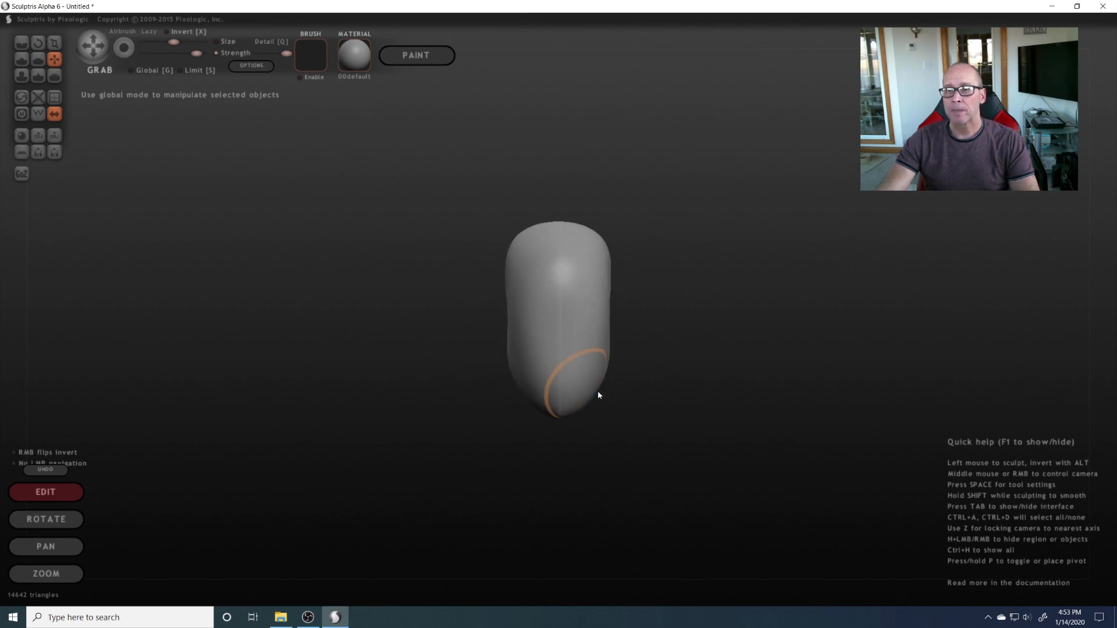
{"action": "scroll", "coordinate": [608, 387], "scroll_direction": "up", "scroll_amount": 2}
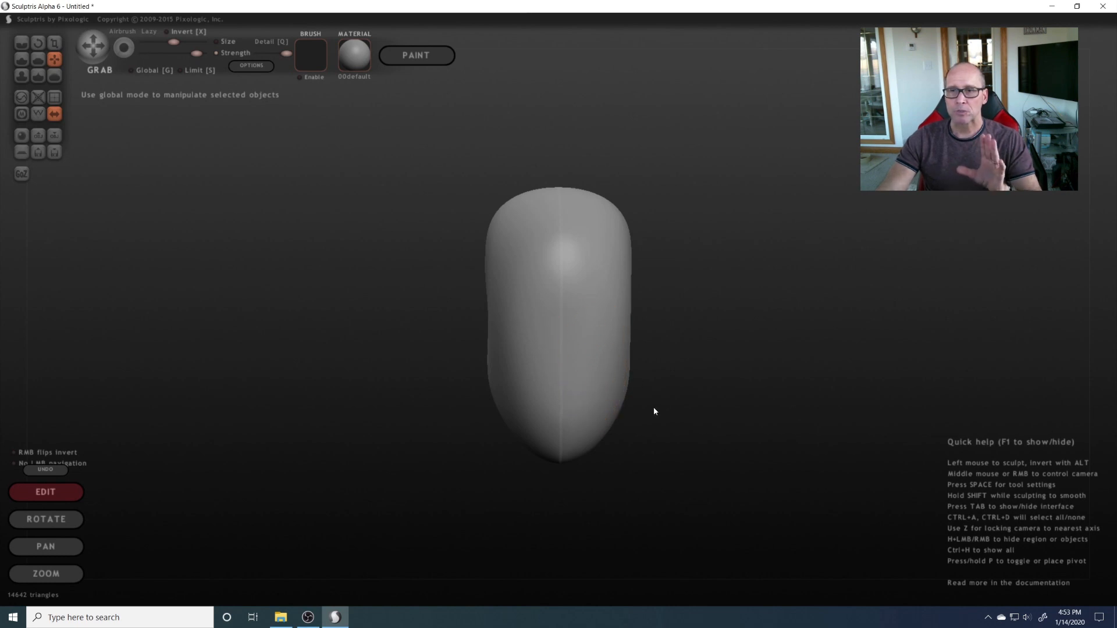
{"action": "mouse_move", "coordinate": [656, 406]}
{"action": "middle_mouse_down"}
{"action": "mouse_move", "coordinate": [537, 408]}
{"action": "mouse_move", "coordinate": [468, 393]}
{"action": "middle_mouse_up"}
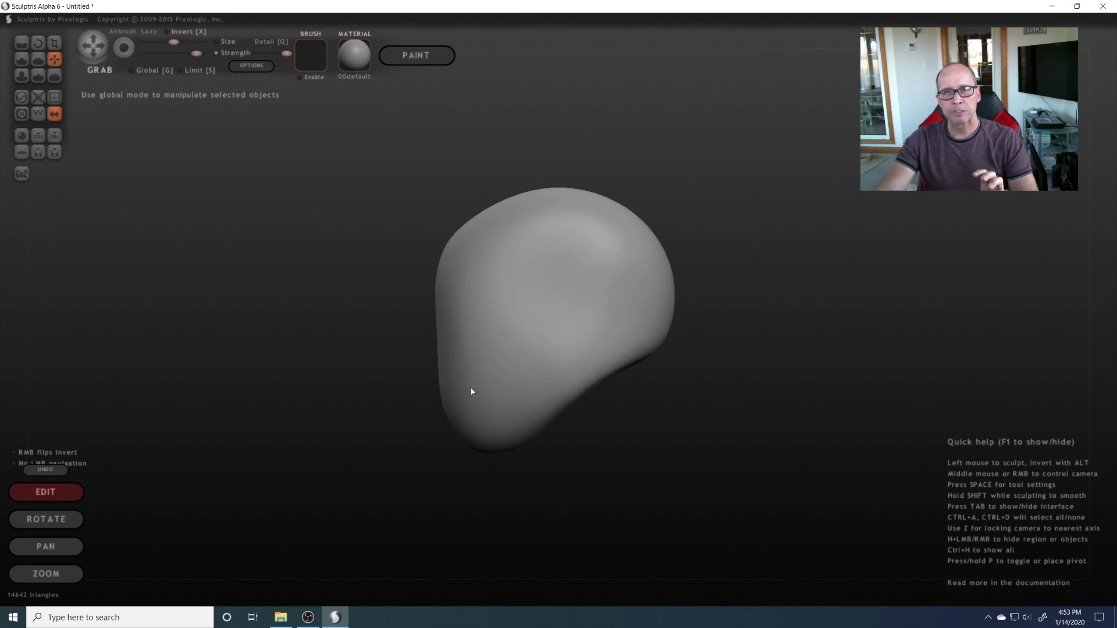
{"action": "mouse_move", "coordinate": [471, 391]}
{"action": "middle_mouse_down"}
{"action": "mouse_move", "coordinate": [659, 406]}
{"action": "mouse_move", "coordinate": [646, 397]}
{"action": "middle_mouse_up"}
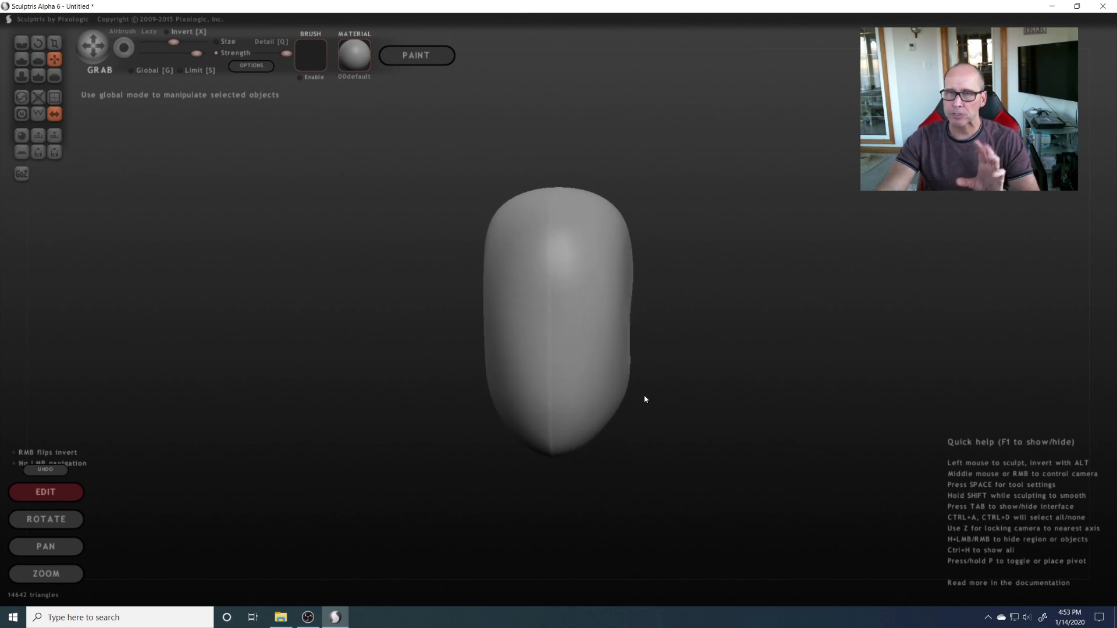
{"action": "middle_click_drag", "start_coordinate": [644, 399], "coordinate": [656, 404]}
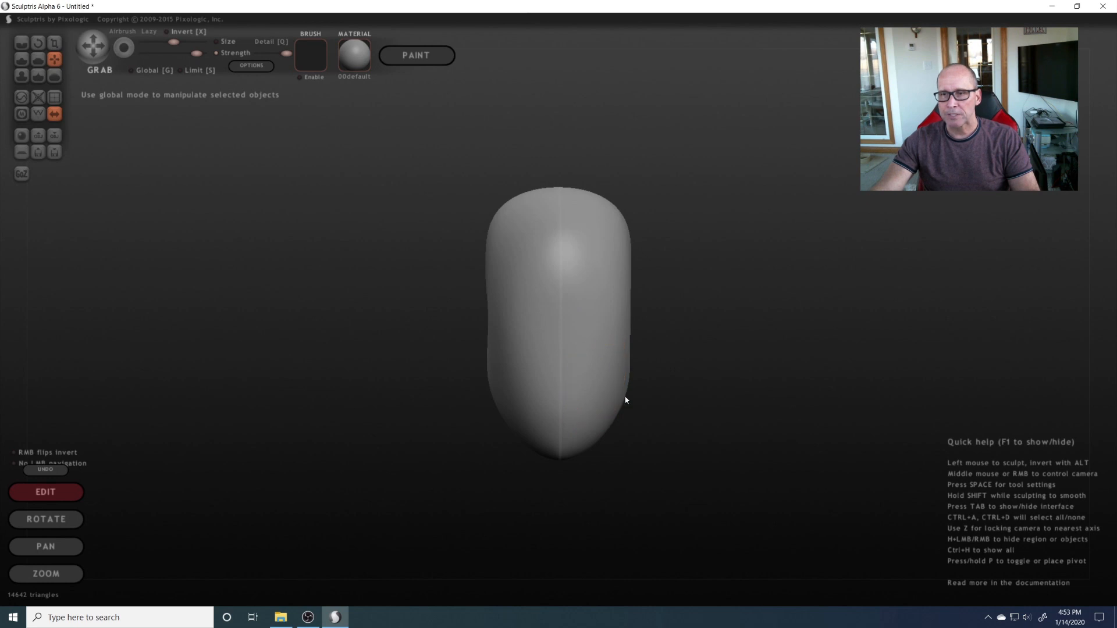
{"action": "mouse_move", "coordinate": [604, 375]}
{"action": "middle_mouse_down"}
{"action": "mouse_move", "coordinate": [615, 408]}
{"action": "mouse_move", "coordinate": [599, 404]}
{"action": "middle_mouse_up"}
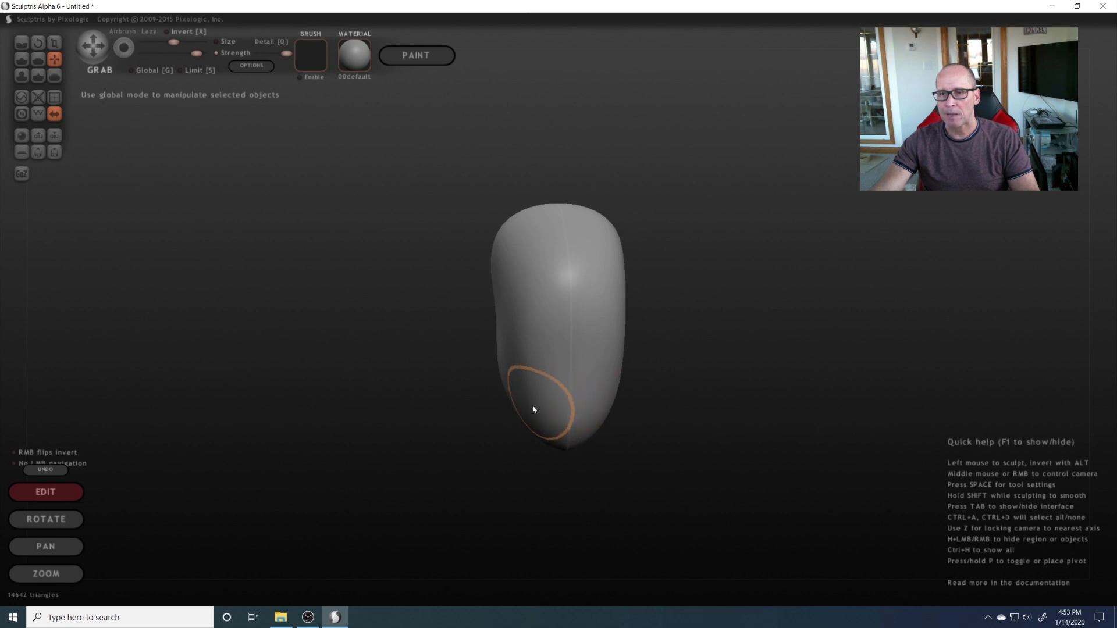
{"action": "mouse_move", "coordinate": [534, 410]}
{"action": "left_mouse_down"}
{"action": "mouse_move", "coordinate": [544, 393]}
{"action": "mouse_move", "coordinate": [548, 409]}
{"action": "mouse_move", "coordinate": [544, 389]}
{"action": "mouse_move", "coordinate": [573, 416]}
{"action": "left_mouse_up"}
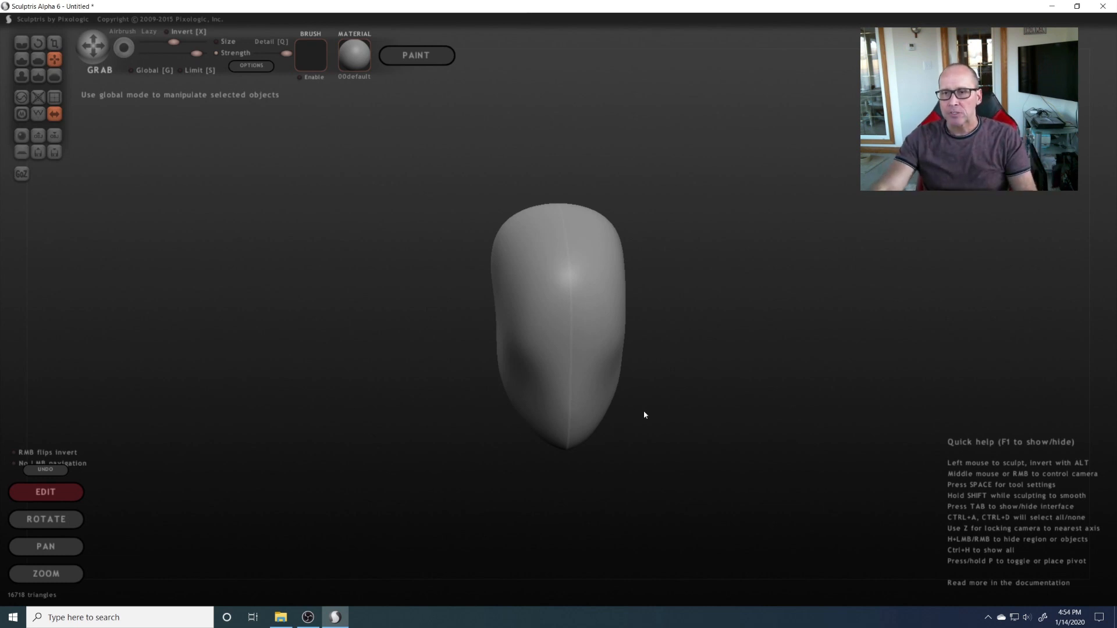
- Grab the underside in side view to deepen the hollow beneath the skull and shape the back edge of the jaw
{"action": "mouse_move", "coordinate": [644, 413]}
{"action": "middle_mouse_down"}
{"action": "mouse_move", "coordinate": [621, 390]}
{"action": "mouse_move", "coordinate": [480, 398]}
{"action": "mouse_move", "coordinate": [616, 386]}
{"action": "mouse_move", "coordinate": [636, 369]}
{"action": "mouse_move", "coordinate": [466, 392]}
{"action": "middle_mouse_up"}
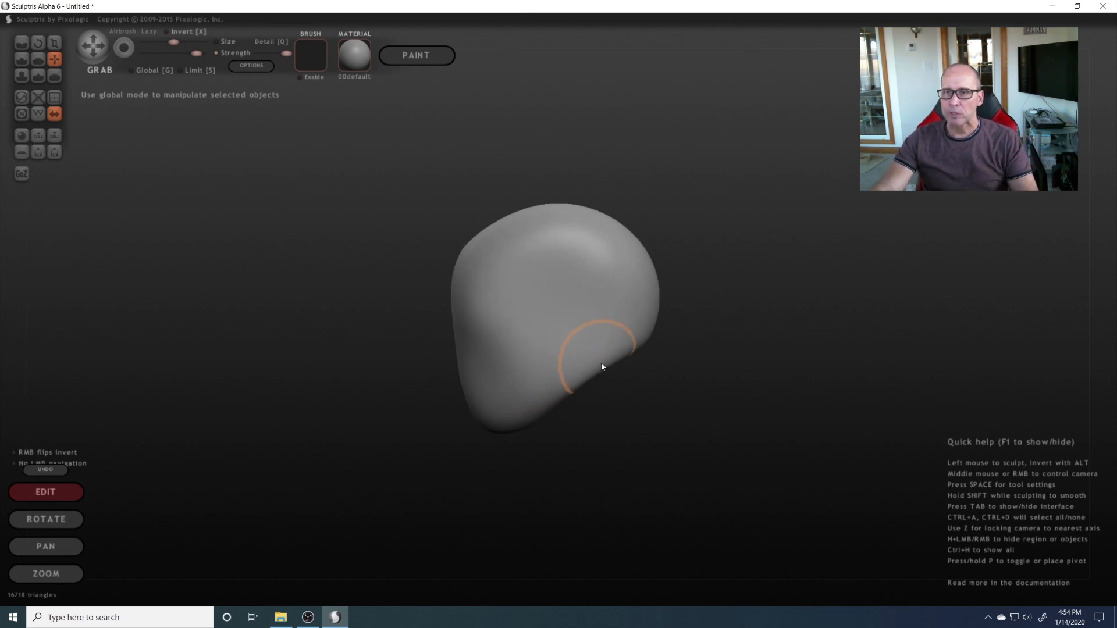
{"action": "mouse_move", "coordinate": [601, 367]}
{"action": "left_mouse_down"}
{"action": "mouse_move", "coordinate": [589, 355]}
{"action": "mouse_move", "coordinate": [608, 379]}
{"action": "left_mouse_up"}
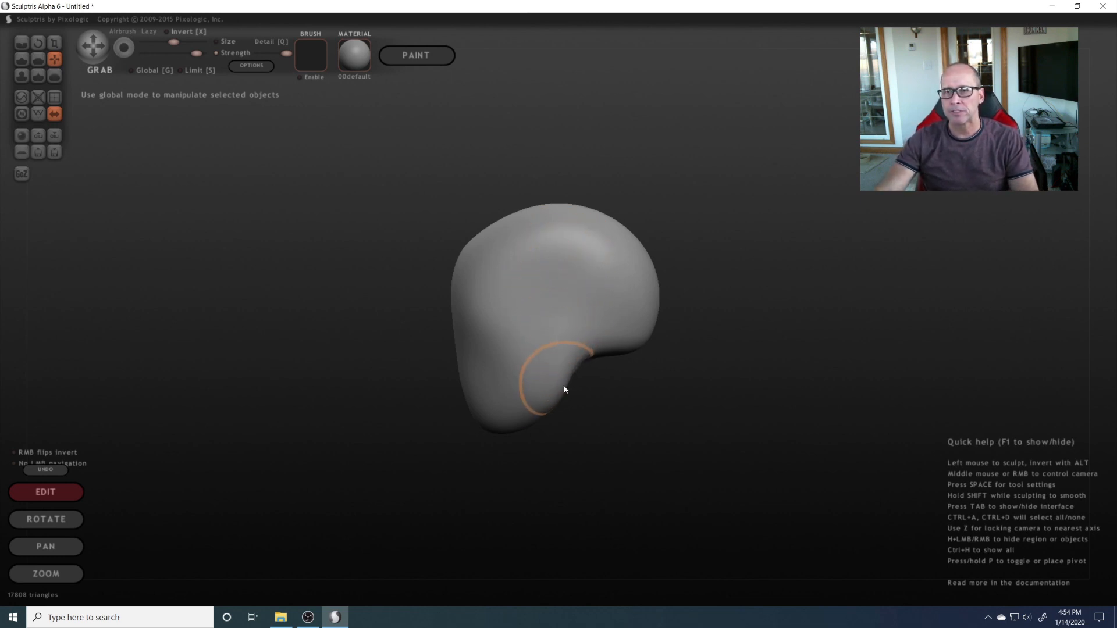
{"action": "left_click_drag", "start_coordinate": [572, 374], "coordinate": [559, 397]}
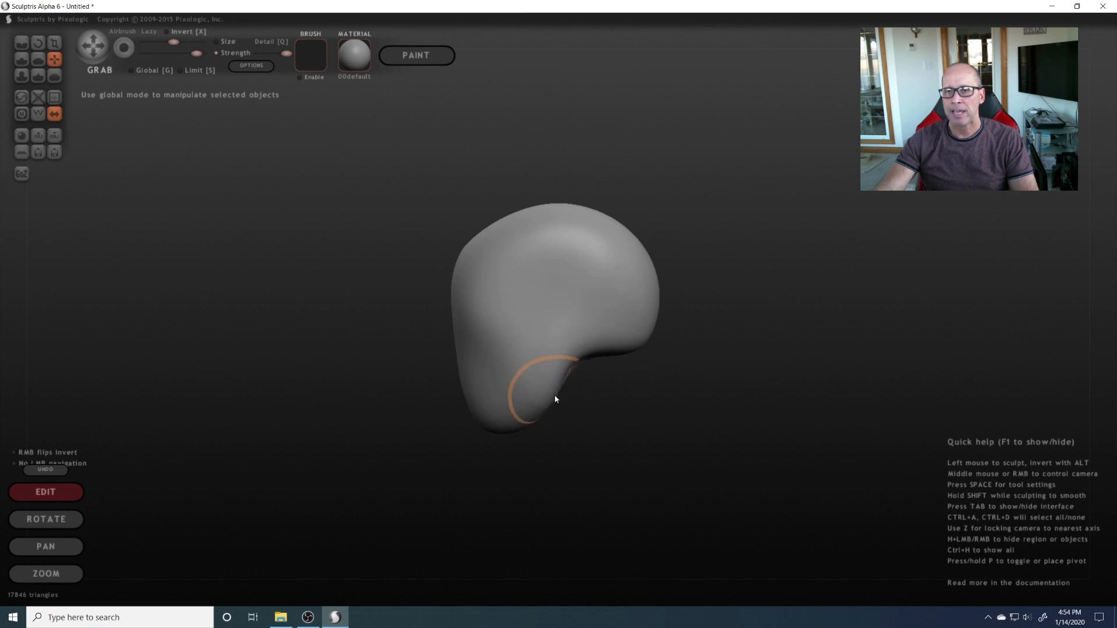
- Carve shallow eye sockets into both sides of the face with the Inflate brush at a reduced brush size or strength
{"action": "left_click_drag", "start_coordinate": [619, 382], "coordinate": [791, 364]}
{"action": "scroll", "coordinate": [726, 370], "scroll_direction": "up", "scroll_amount": 3}
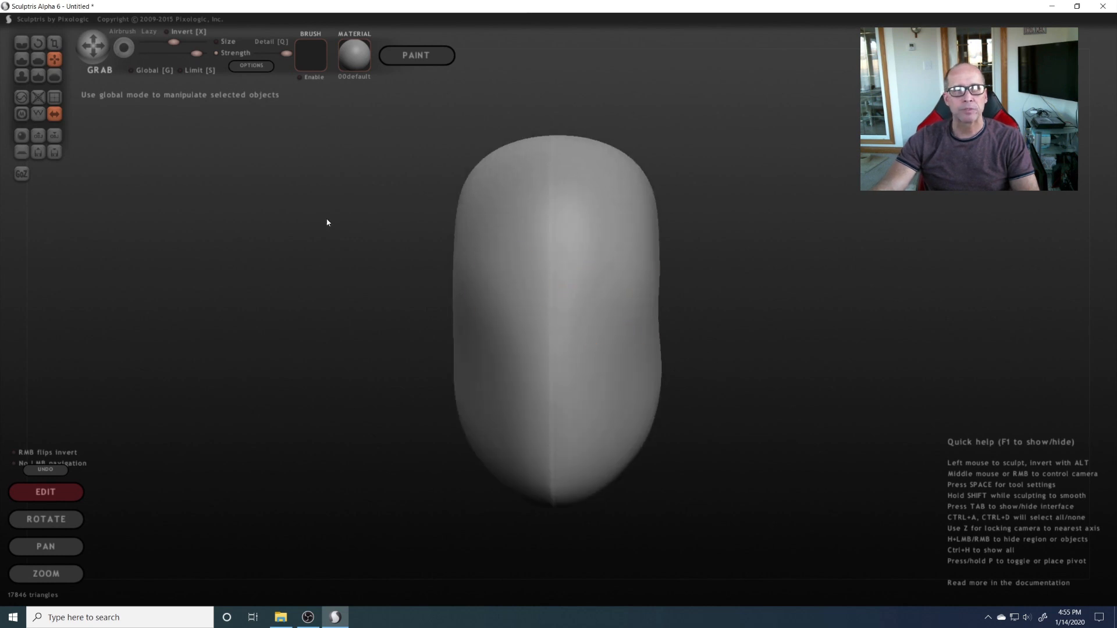
{"action": "left_click", "coordinate": [22, 75]}
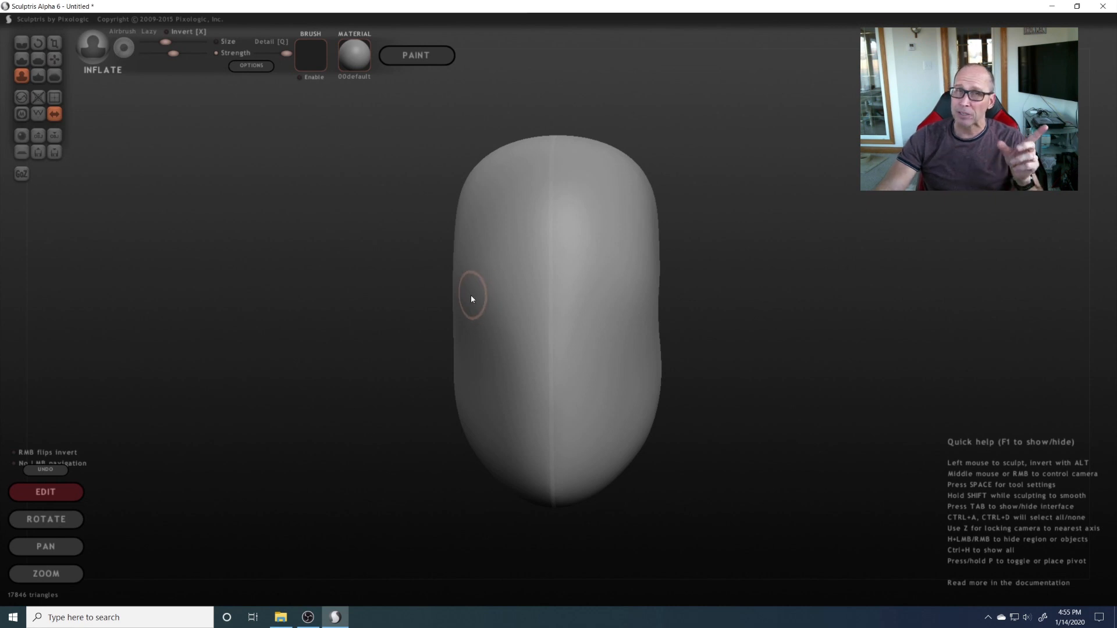
{"action": "scroll", "coordinate": [570, 307], "scroll_direction": "down", "scroll_amount": 4}
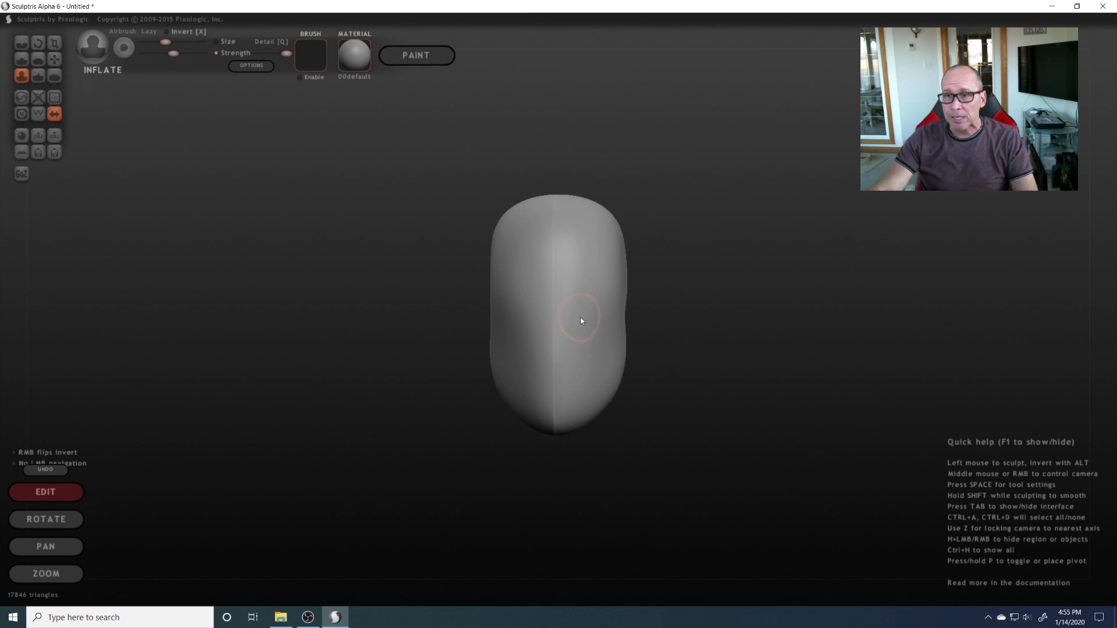
{"action": "left_click_drag", "start_coordinate": [592, 317], "coordinate": [596, 320]}
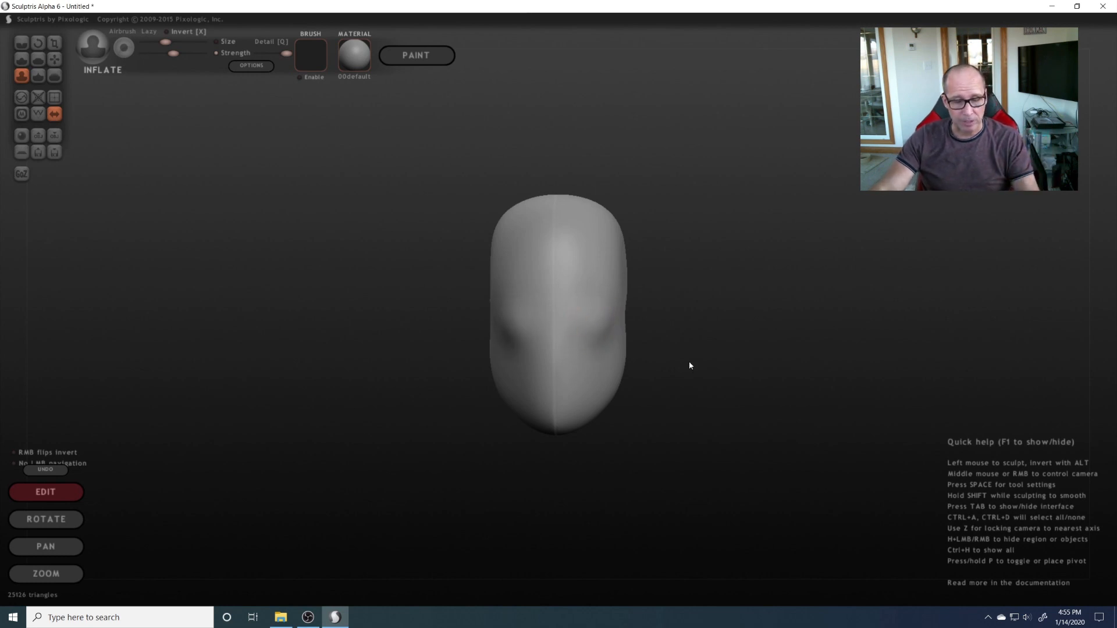
{"action": "key", "text": "ctrl+z"}
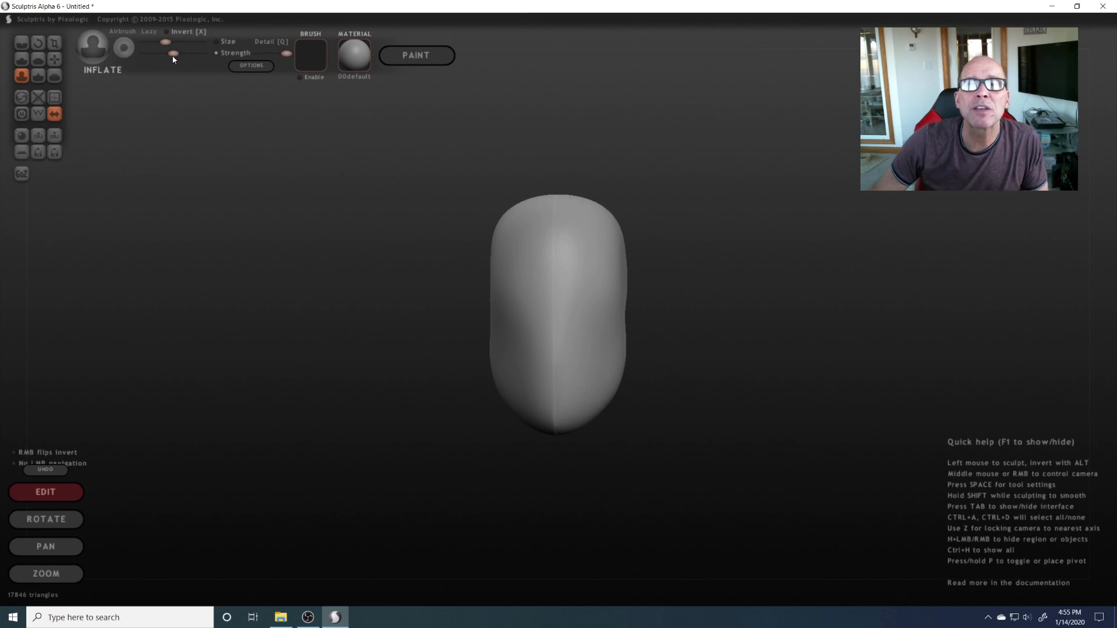
{"action": "left_click_drag", "start_coordinate": [173, 55], "coordinate": [163, 54]}
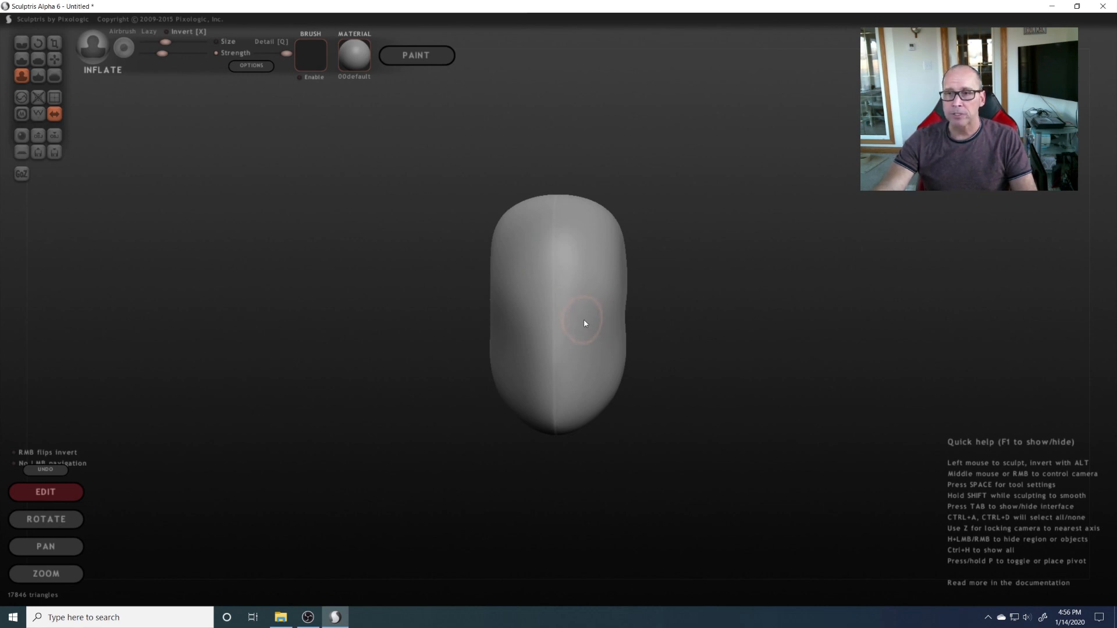
{"action": "mouse_move", "coordinate": [579, 317]}
{"action": "left_mouse_down"}
{"action": "mouse_move", "coordinate": [593, 312]}
{"action": "mouse_move", "coordinate": [586, 325]}
{"action": "mouse_move", "coordinate": [596, 308]}
{"action": "mouse_move", "coordinate": [587, 329]}
{"action": "mouse_move", "coordinate": [581, 307]}
{"action": "mouse_move", "coordinate": [595, 326]}
{"action": "mouse_move", "coordinate": [564, 307]}
{"action": "left_mouse_up"}
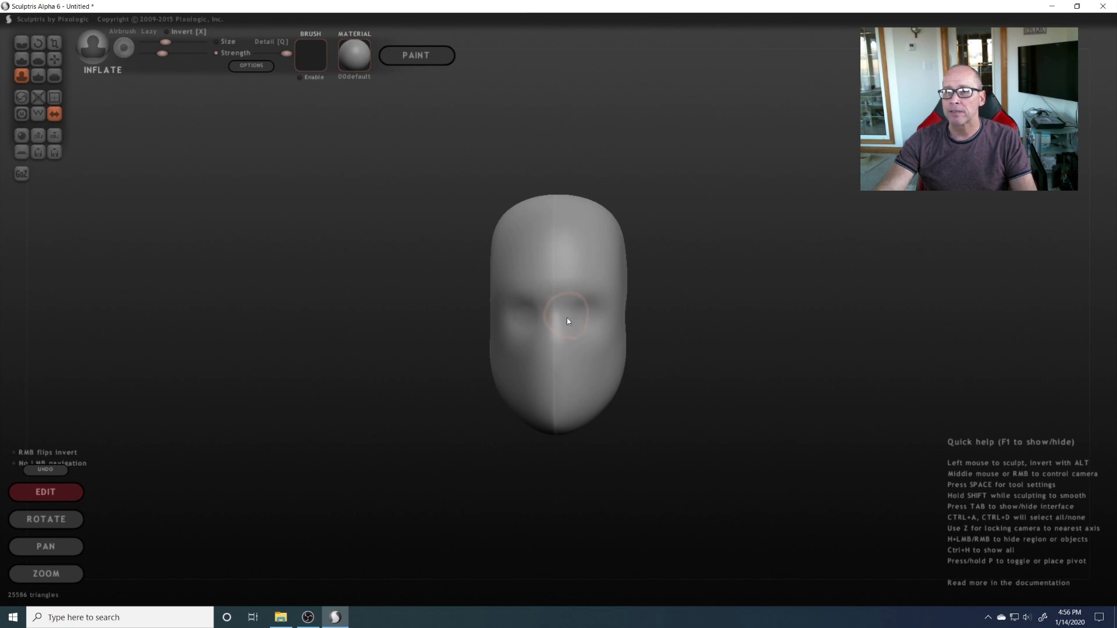
- Carve in beside the bridge of the nose and extend the eye sockets outward with Inflate
{"action": "left_click_drag", "start_coordinate": [564, 312], "coordinate": [567, 323]}
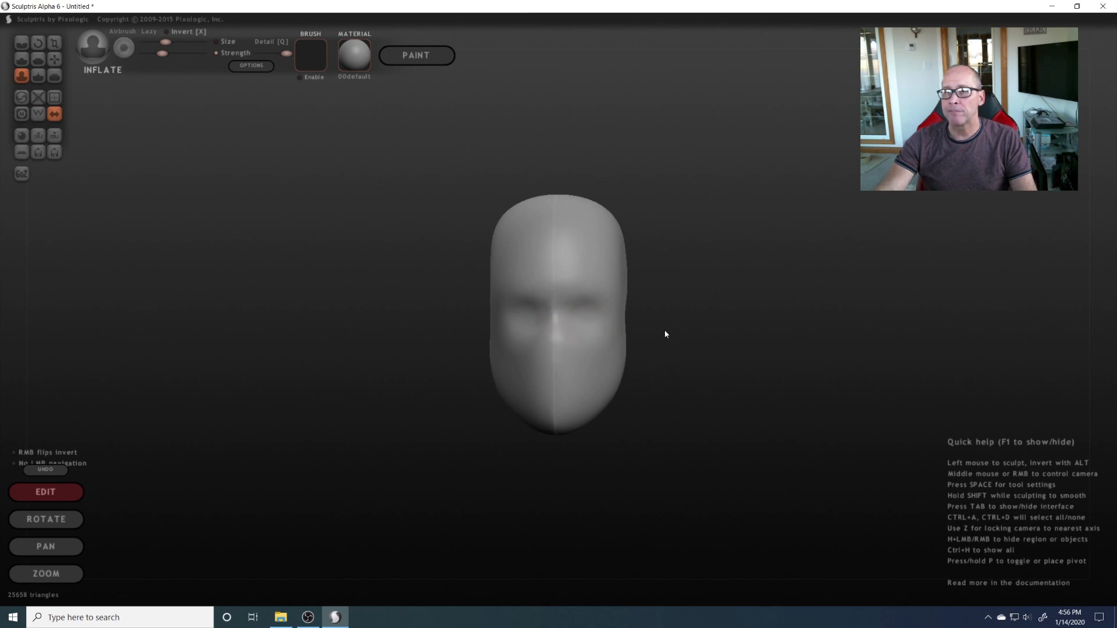
{"action": "mouse_move", "coordinate": [665, 334]}
{"action": "left_mouse_down"}
{"action": "mouse_move", "coordinate": [589, 330]}
{"action": "mouse_move", "coordinate": [517, 346]}
{"action": "mouse_move", "coordinate": [666, 330]}
{"action": "left_mouse_up"}
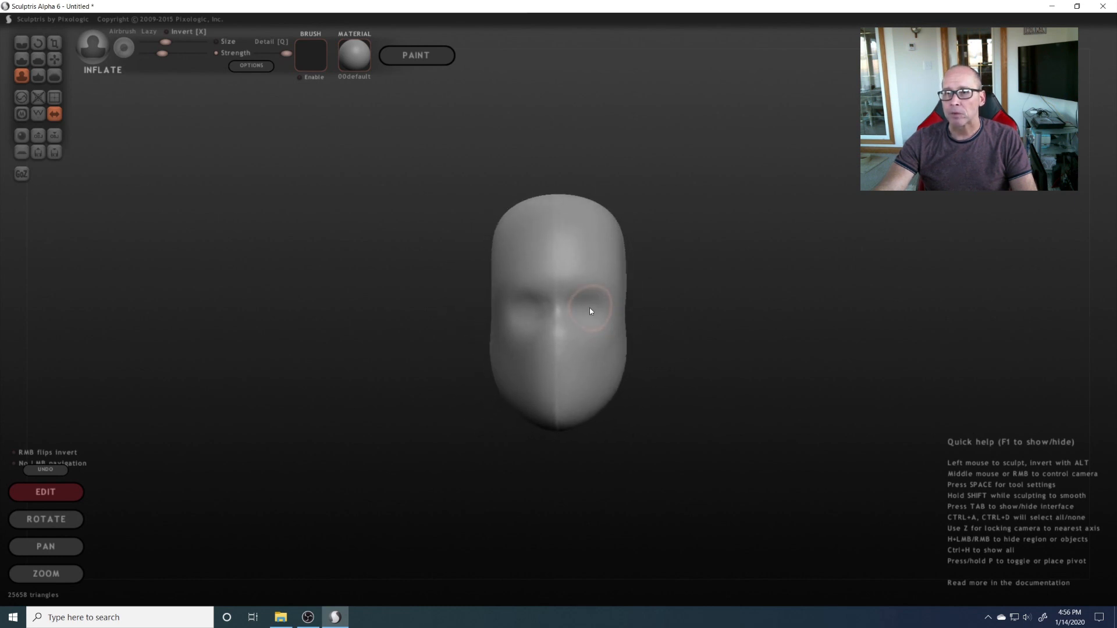
{"action": "left_click_drag", "start_coordinate": [594, 309], "coordinate": [608, 304]}
{"action": "mouse_move", "coordinate": [635, 339]}
{"action": "left_mouse_down"}
{"action": "mouse_move", "coordinate": [483, 349]}
{"action": "mouse_move", "coordinate": [603, 334]}
{"action": "mouse_move", "coordinate": [616, 352]}
{"action": "mouse_move", "coordinate": [622, 344]}
{"action": "left_mouse_up"}
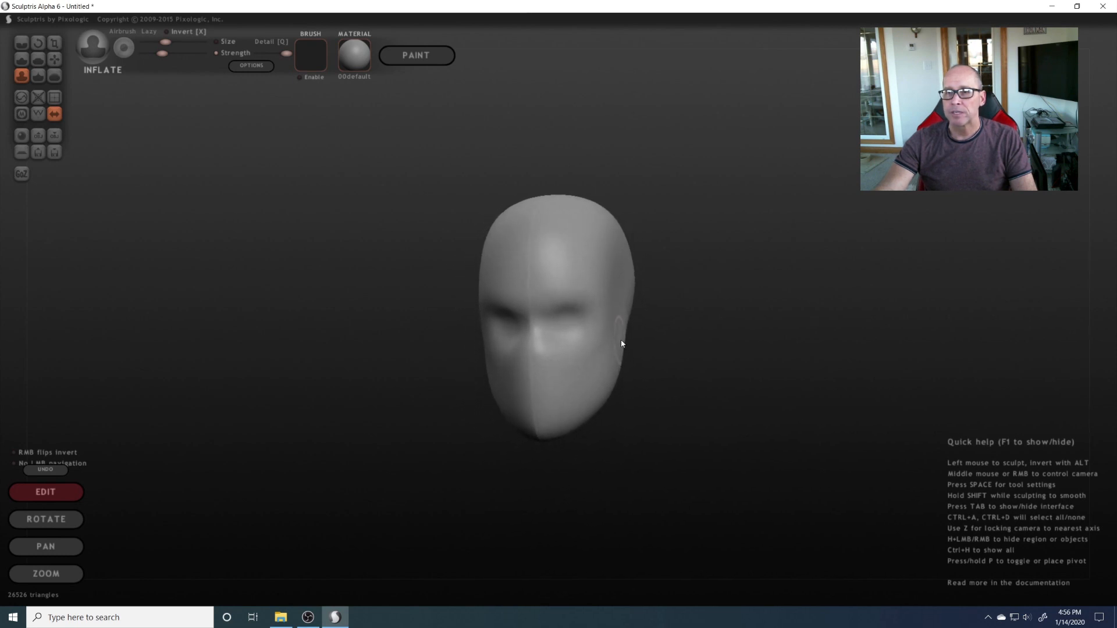
- Hollow the cheeks along both sides of the nose to define a nose ridge running down from the eye sockets
{"action": "scroll", "coordinate": [616, 347], "scroll_direction": "up", "scroll_amount": 4}
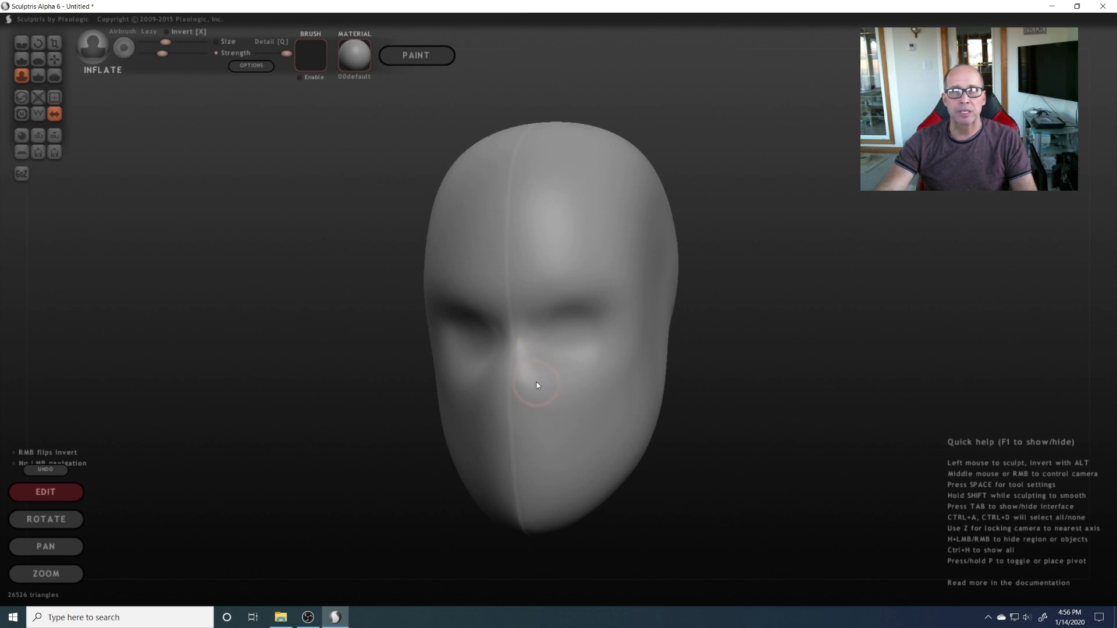
{"action": "mouse_move", "coordinate": [536, 349]}
{"action": "left_mouse_down"}
{"action": "mouse_move", "coordinate": [531, 369]}
{"action": "mouse_move", "coordinate": [538, 381]}
{"action": "mouse_move", "coordinate": [538, 359]}
{"action": "mouse_move", "coordinate": [558, 410]}
{"action": "left_mouse_up"}
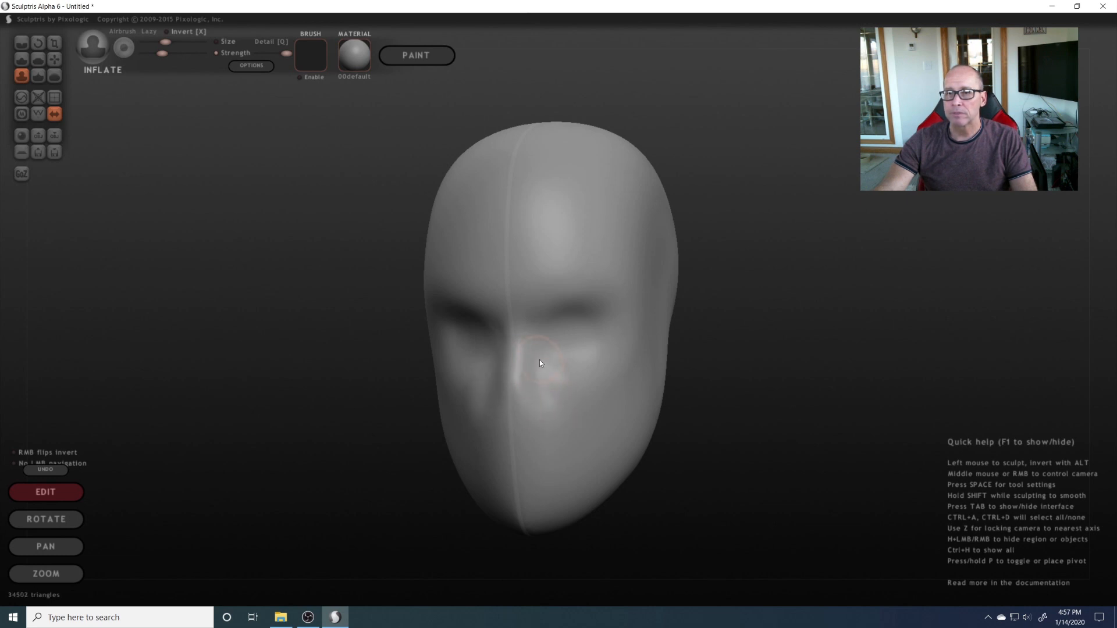
{"action": "mouse_move", "coordinate": [664, 394]}
{"action": "middle_mouse_down"}
{"action": "mouse_move", "coordinate": [536, 392]}
{"action": "mouse_move", "coordinate": [694, 388]}
{"action": "mouse_move", "coordinate": [616, 389]}
{"action": "middle_mouse_up"}
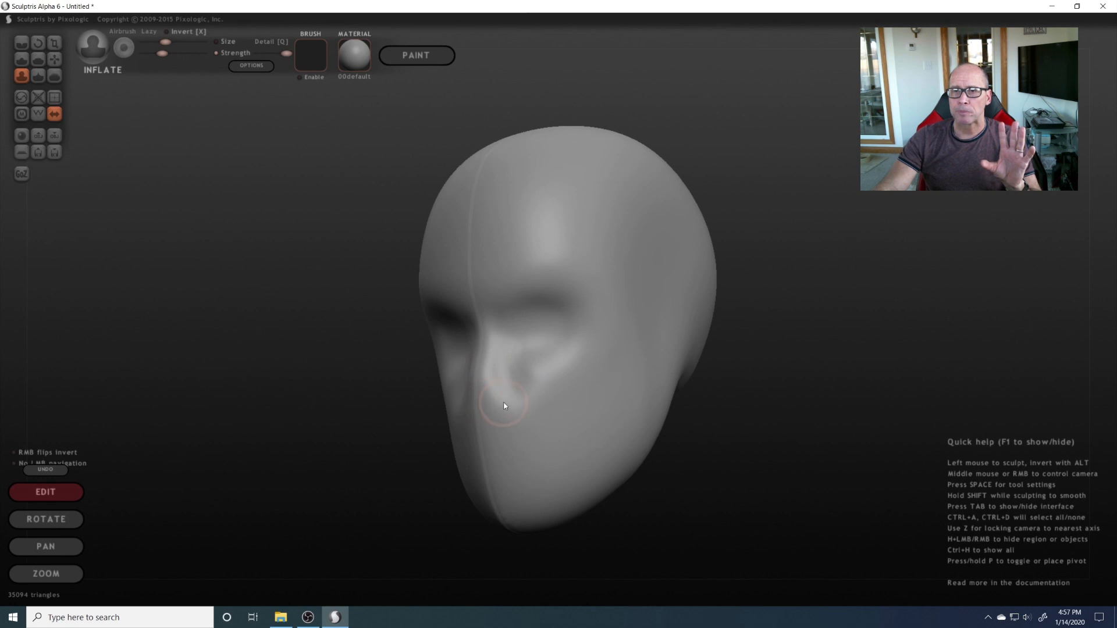
- In side view, pull the nose ridge forward and slightly down with Grab to form a protruding nose tip
{"action": "middle_click_drag", "start_coordinate": [591, 414], "coordinate": [476, 428]}
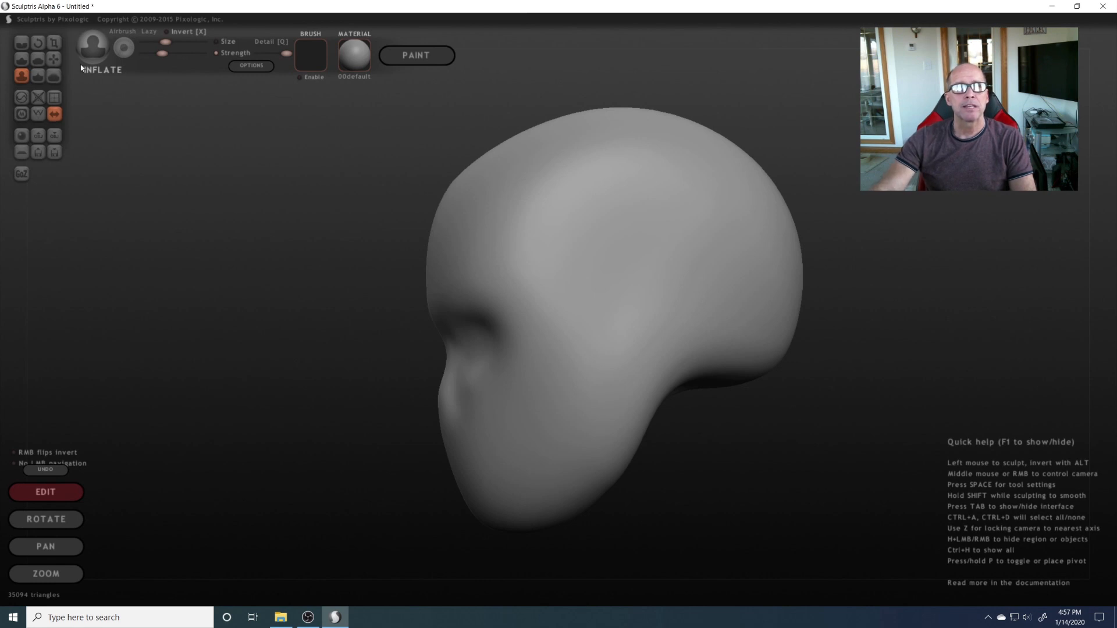
{"action": "left_click", "coordinate": [54, 59]}
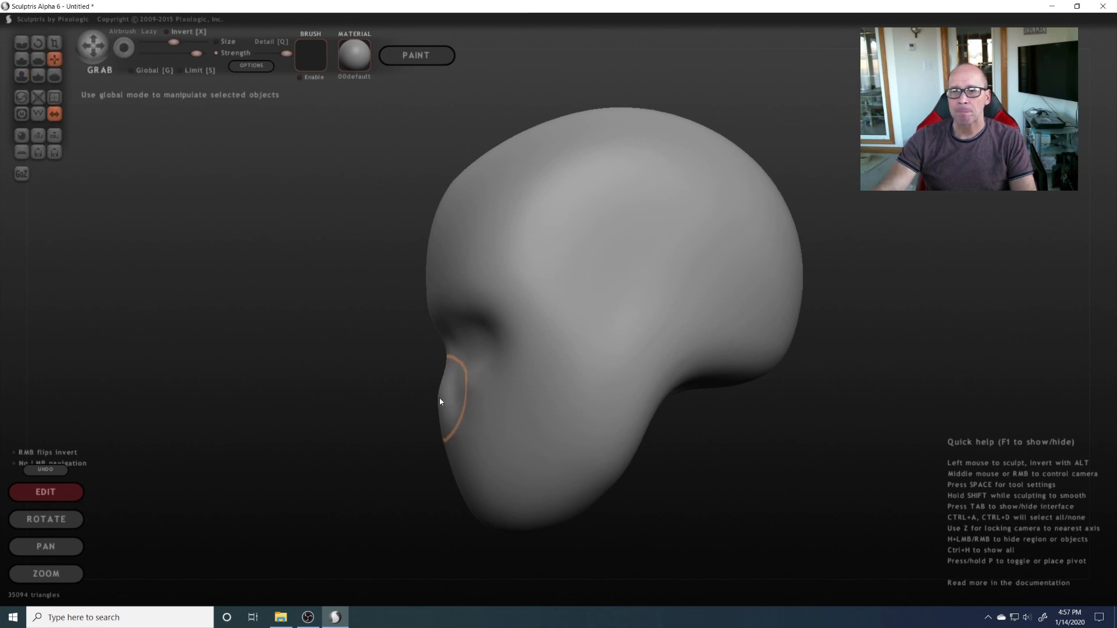
{"action": "scroll", "coordinate": [440, 402], "scroll_direction": "up", "scroll_amount": 2}
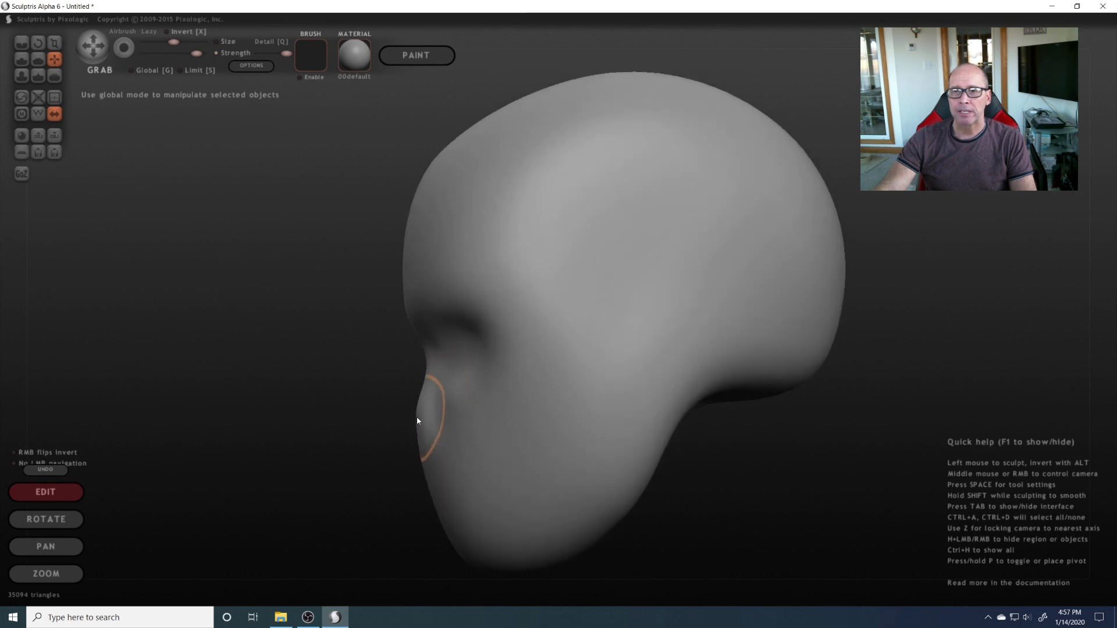
{"action": "scroll", "coordinate": [418, 419], "scroll_direction": "up", "scroll_amount": 2}
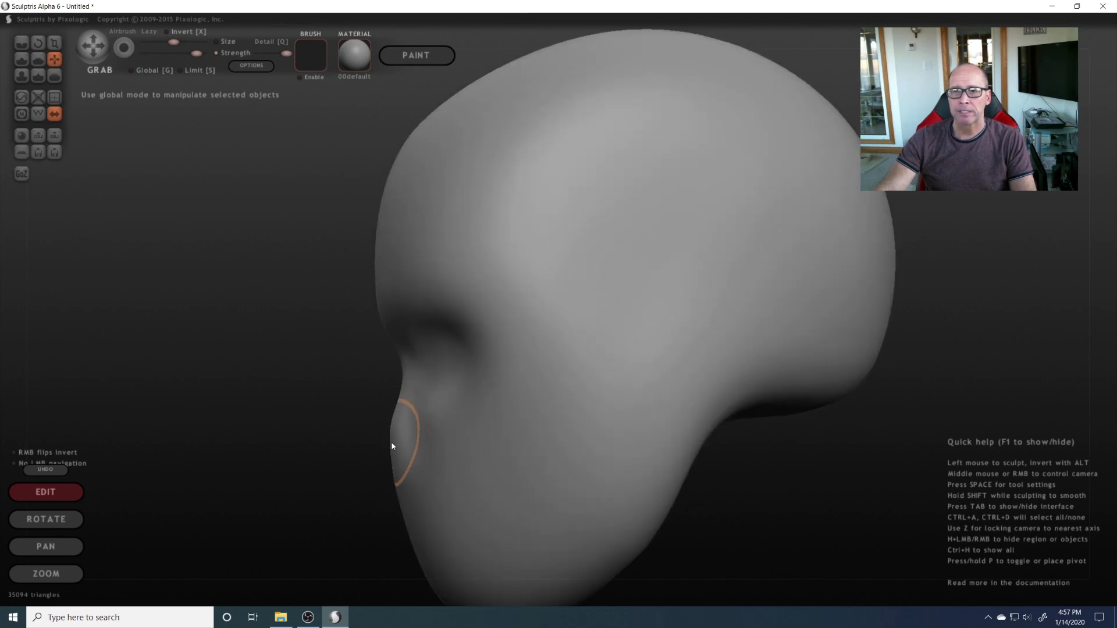
{"action": "left_click_drag", "start_coordinate": [393, 444], "coordinate": [360, 471]}
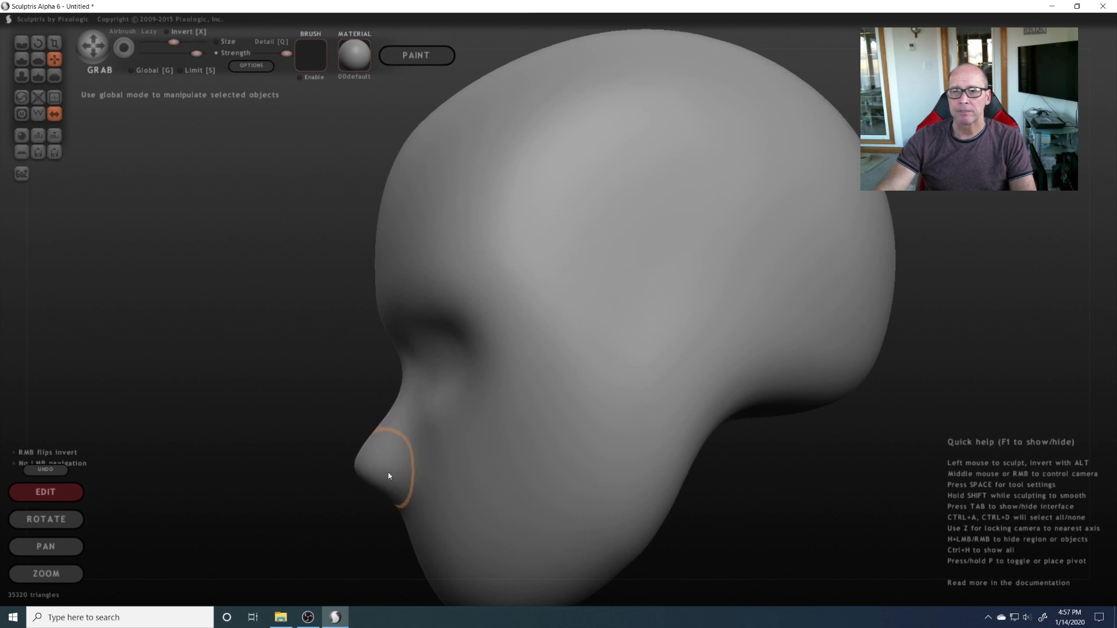
- Grab the middle of the face with a brush wide relative to the head and raise the eye sockets and nose
{"action": "middle_click_drag", "start_coordinate": [403, 448], "coordinate": [631, 438]}
{"action": "scroll", "coordinate": [631, 434], "scroll_direction": "down", "scroll_amount": 3}
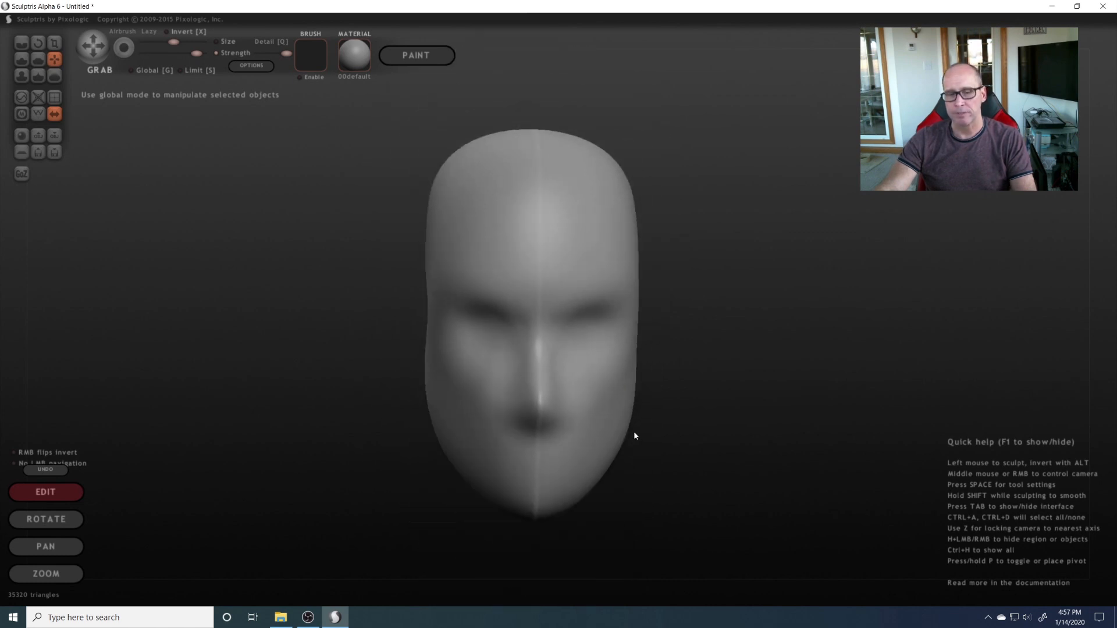
{"action": "key", "text": "z"}
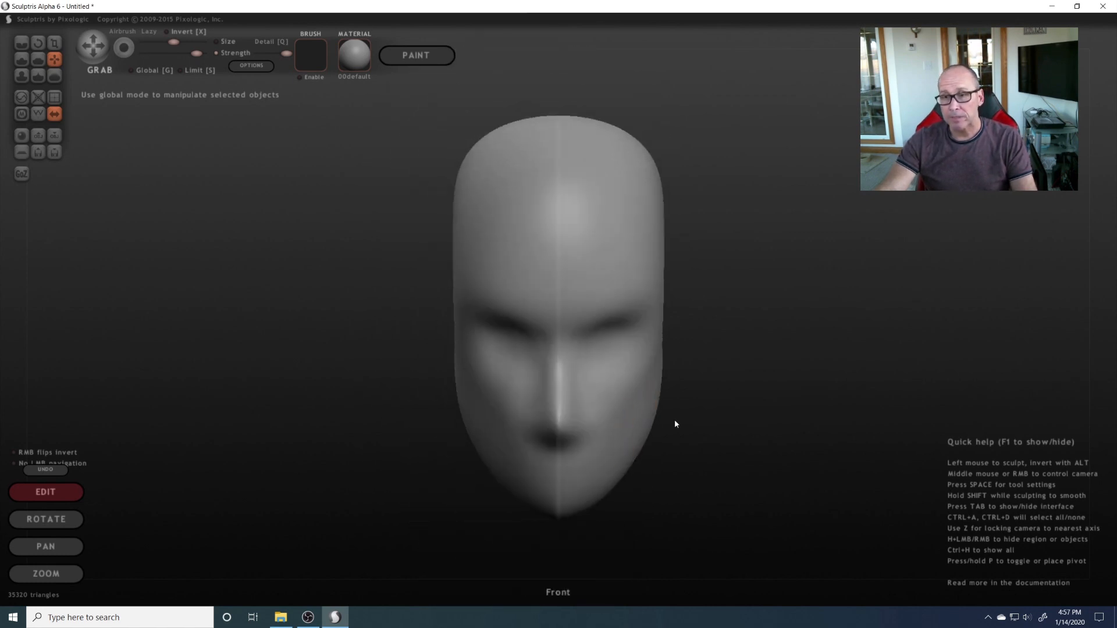
{"action": "mouse_move", "coordinate": [670, 444]}
{"action": "left_mouse_down"}
{"action": "mouse_move", "coordinate": [626, 419]}
{"action": "mouse_move", "coordinate": [457, 424]}
{"action": "mouse_move", "coordinate": [640, 412]}
{"action": "mouse_move", "coordinate": [667, 424]}
{"action": "mouse_move", "coordinate": [665, 412]}
{"action": "mouse_move", "coordinate": [498, 424]}
{"action": "left_mouse_up"}
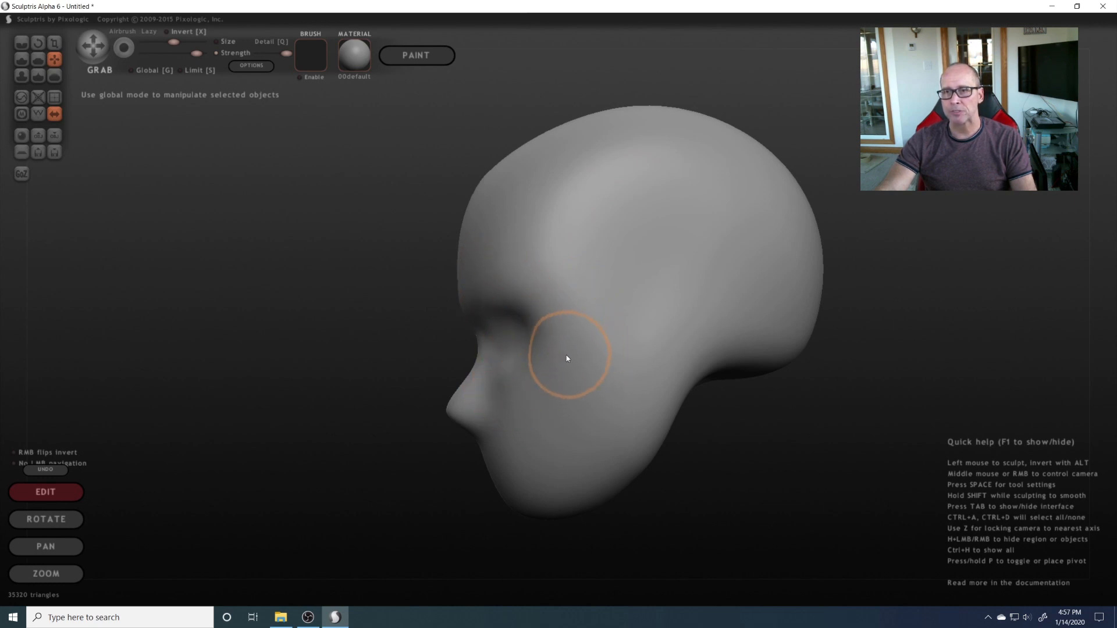
{"action": "middle_click_drag", "start_coordinate": [550, 359], "coordinate": [525, 372]}
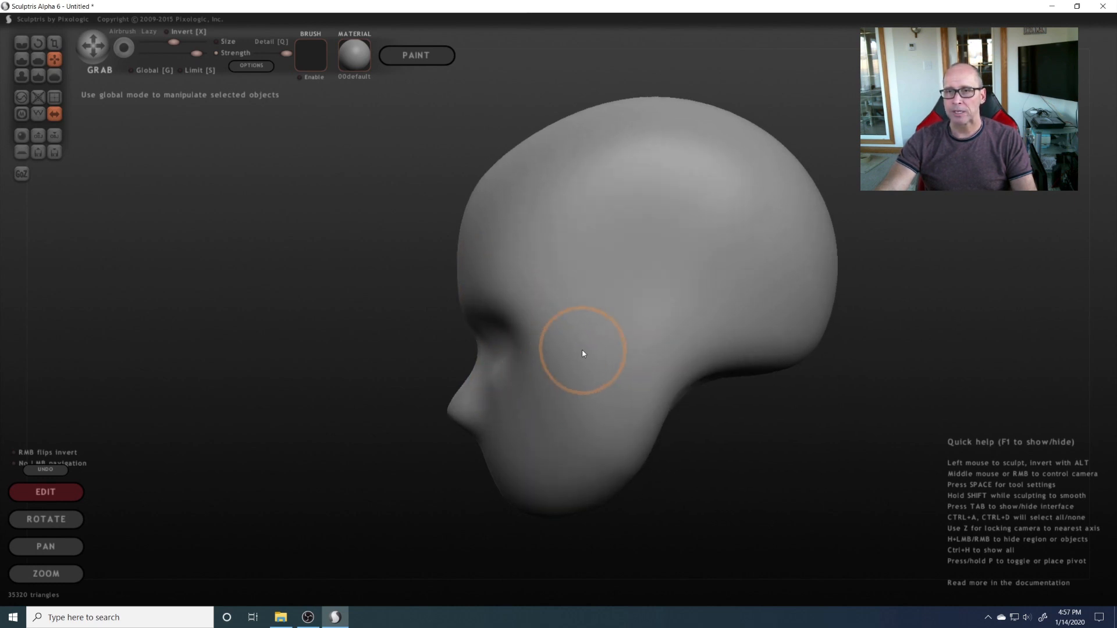
{"action": "scroll", "coordinate": [583, 351], "scroll_direction": "down", "scroll_amount": 5}
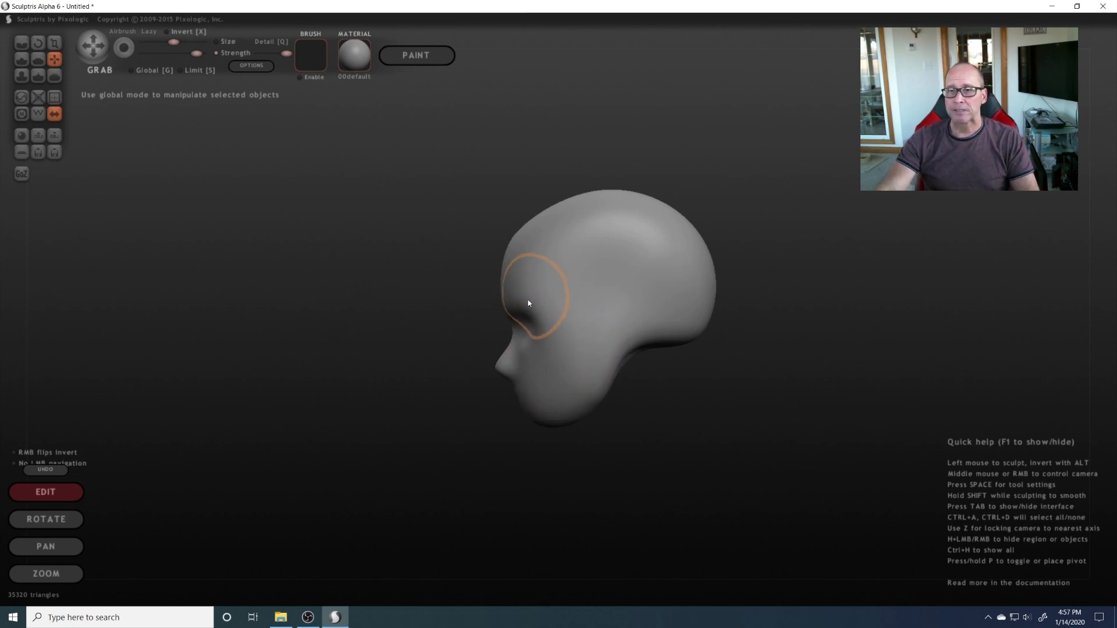
{"action": "scroll", "coordinate": [478, 288], "scroll_direction": "down", "scroll_amount": 2}
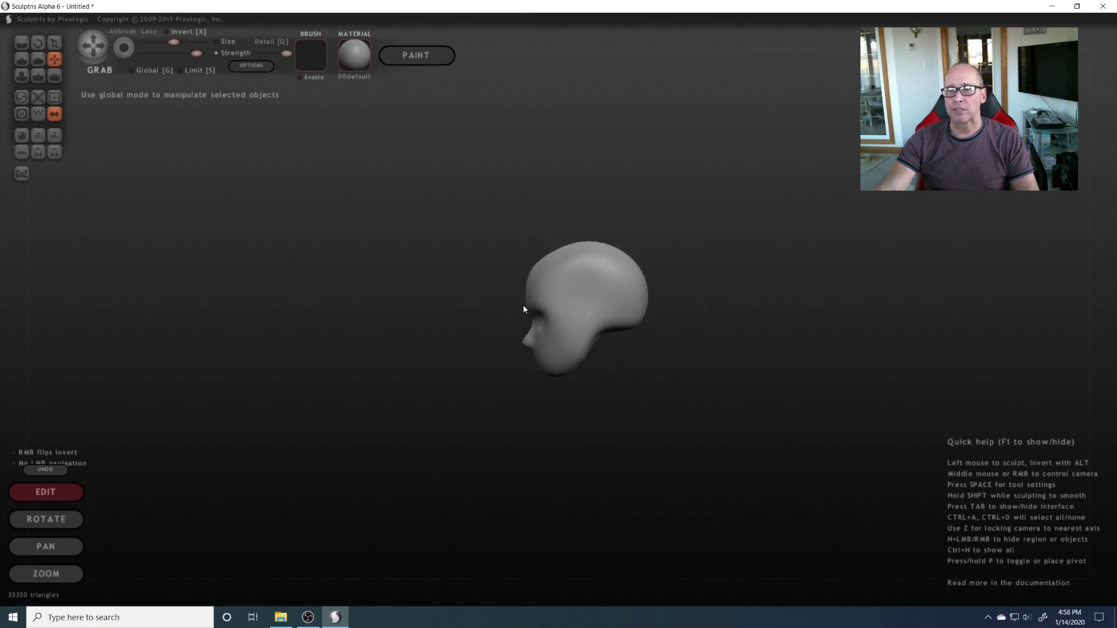
{"action": "scroll", "coordinate": [547, 330], "scroll_direction": "down", "scroll_amount": 4}
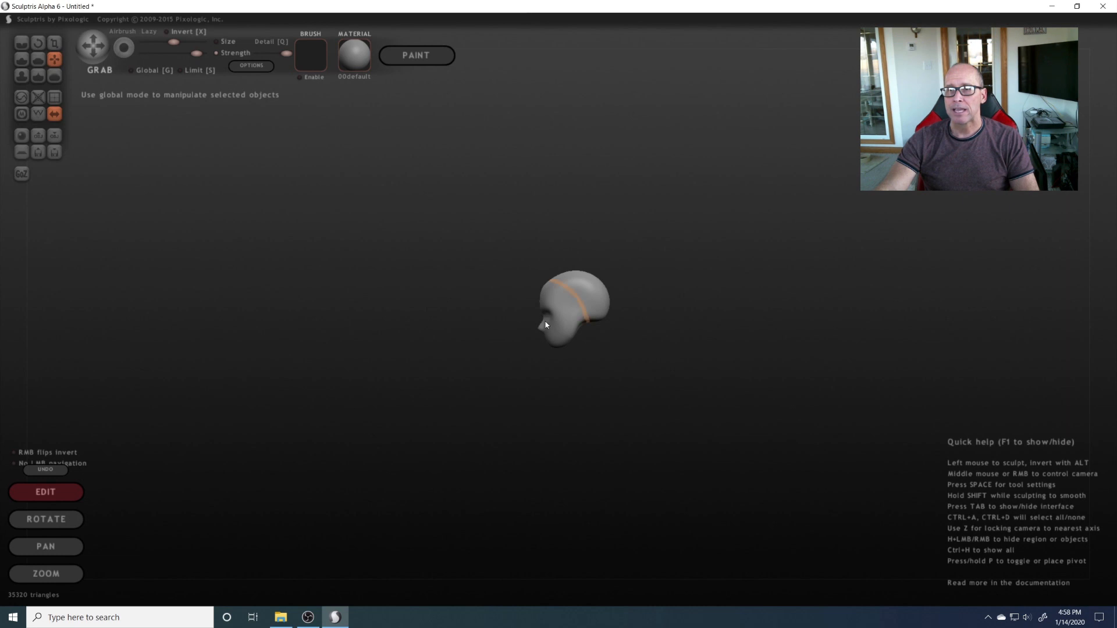
{"action": "middle_click_drag", "start_coordinate": [540, 322], "coordinate": [553, 322]}
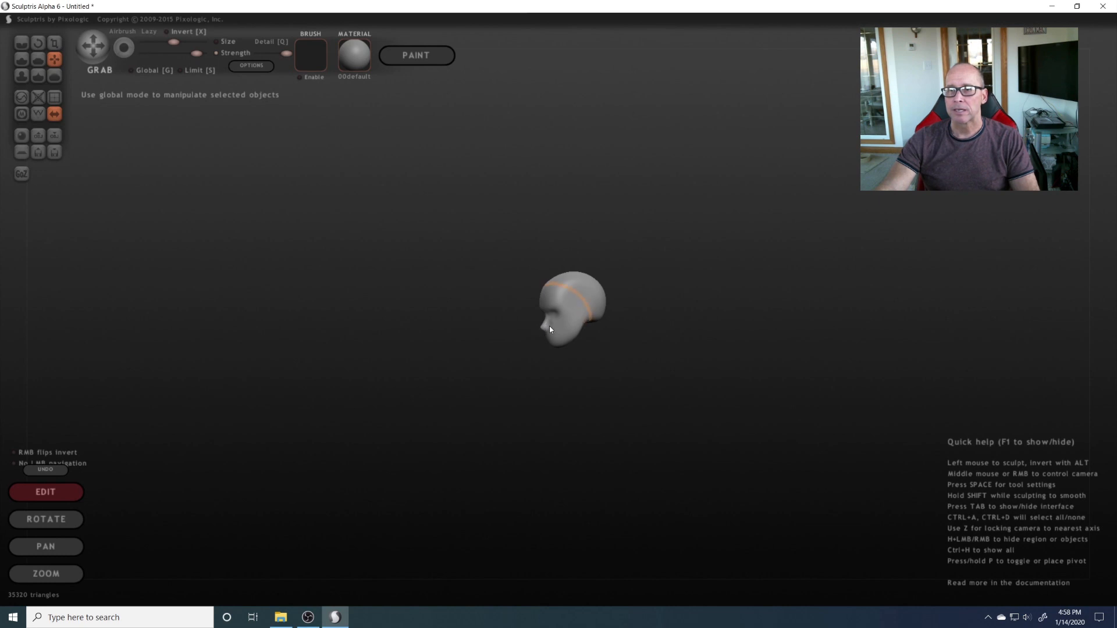
{"action": "scroll", "coordinate": [550, 324], "scroll_direction": "up", "scroll_amount": 2}
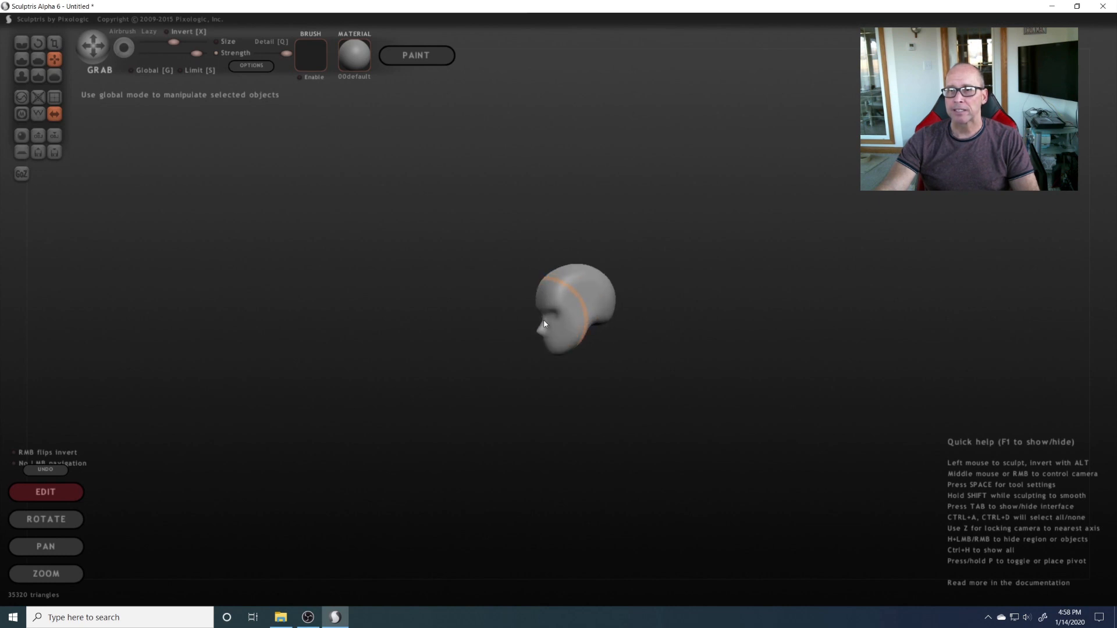
{"action": "left_click_drag", "start_coordinate": [546, 320], "coordinate": [546, 309]}
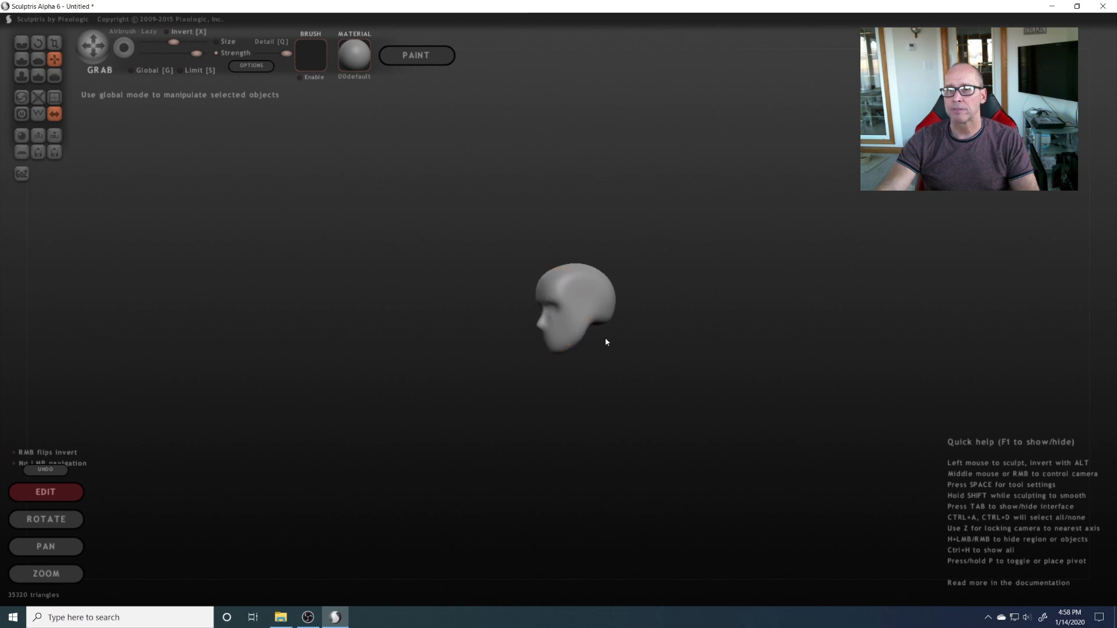
{"action": "mouse_move", "coordinate": [605, 338]}
{"action": "left_mouse_down"}
{"action": "mouse_move", "coordinate": [565, 339]}
{"action": "mouse_move", "coordinate": [592, 344]}
{"action": "left_mouse_up"}
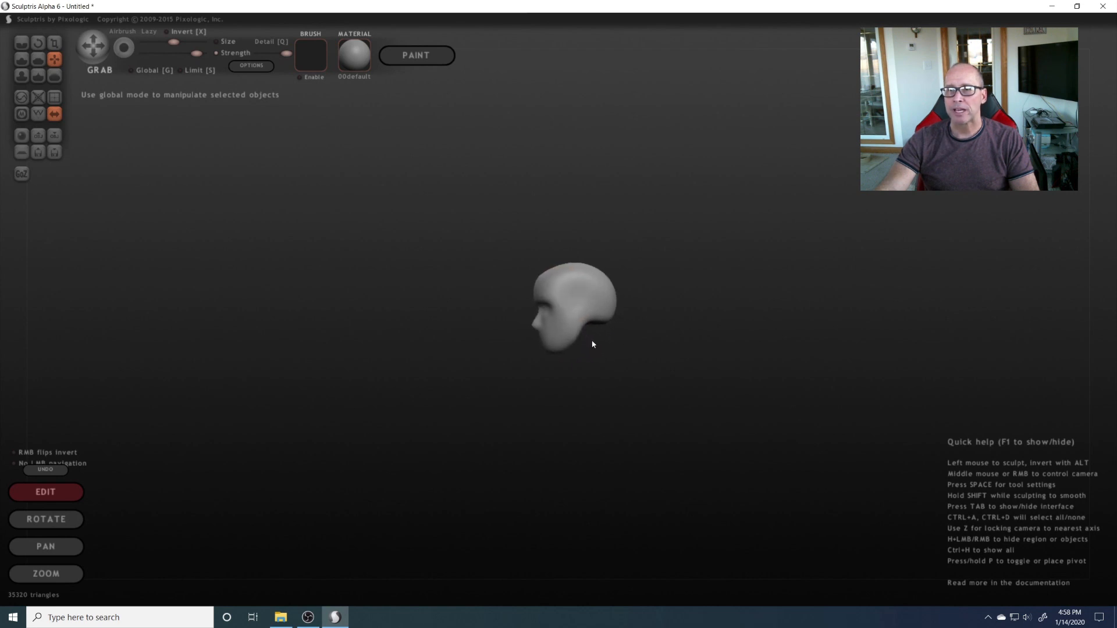
{"action": "left_click_drag", "start_coordinate": [546, 314], "coordinate": [542, 315]}
- Push the back of the skull in and up from the side, and lower the crown slightly with Grab
{"action": "left_click_drag", "start_coordinate": [630, 346], "coordinate": [711, 349]}
{"action": "left_click_drag", "start_coordinate": [637, 348], "coordinate": [680, 360]}
{"action": "scroll", "coordinate": [666, 361], "scroll_direction": "up", "scroll_amount": 5}
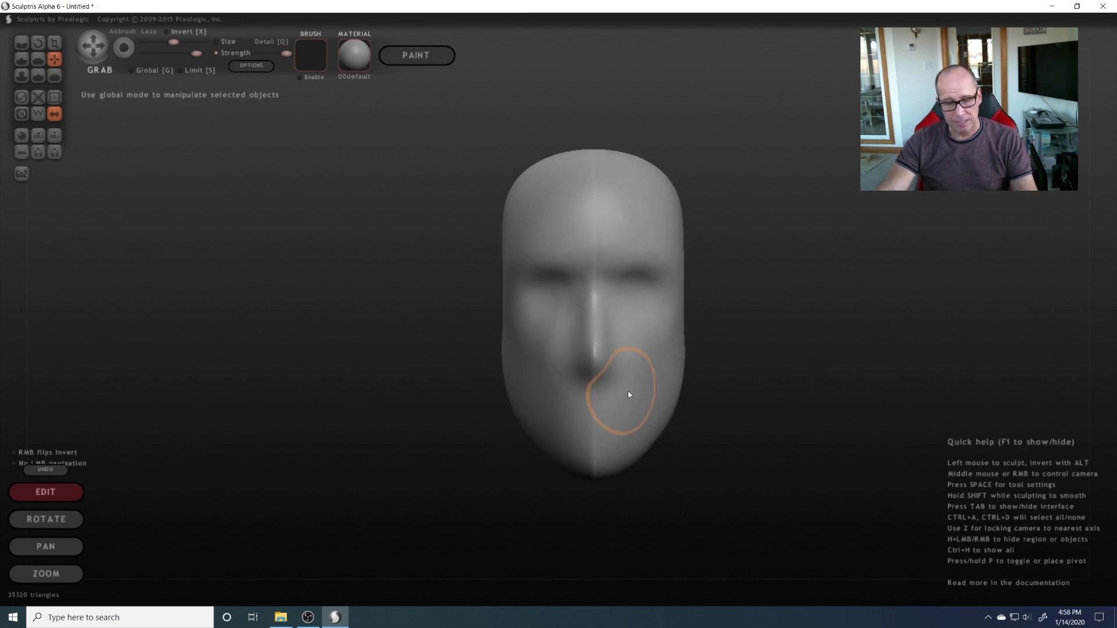
{"action": "key", "text": "z"}
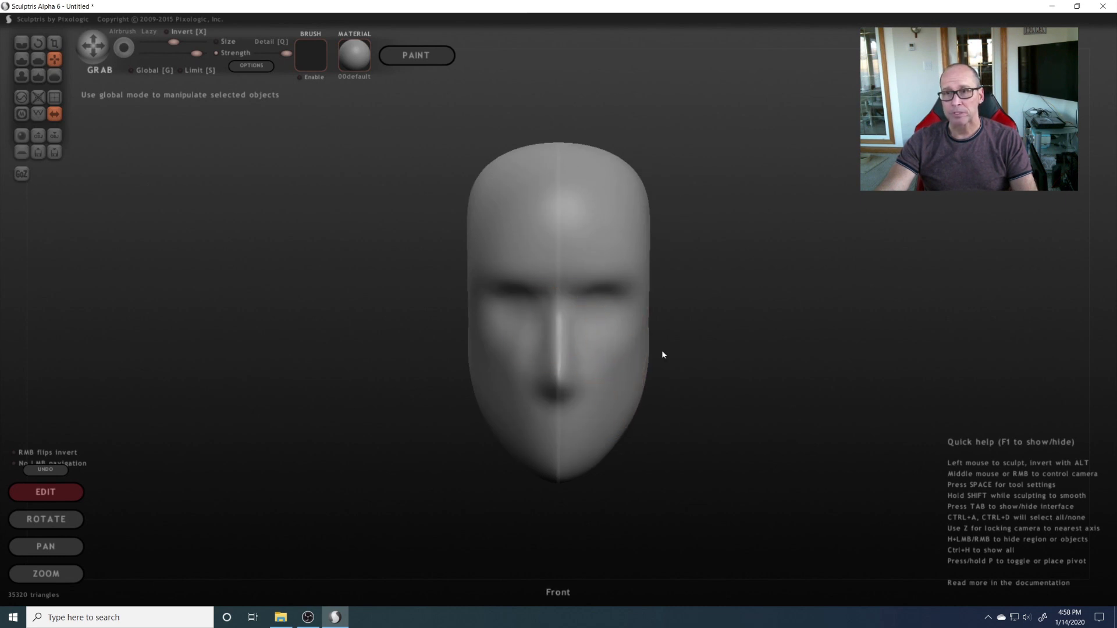
{"action": "left_click_drag", "start_coordinate": [694, 398], "coordinate": [489, 390]}
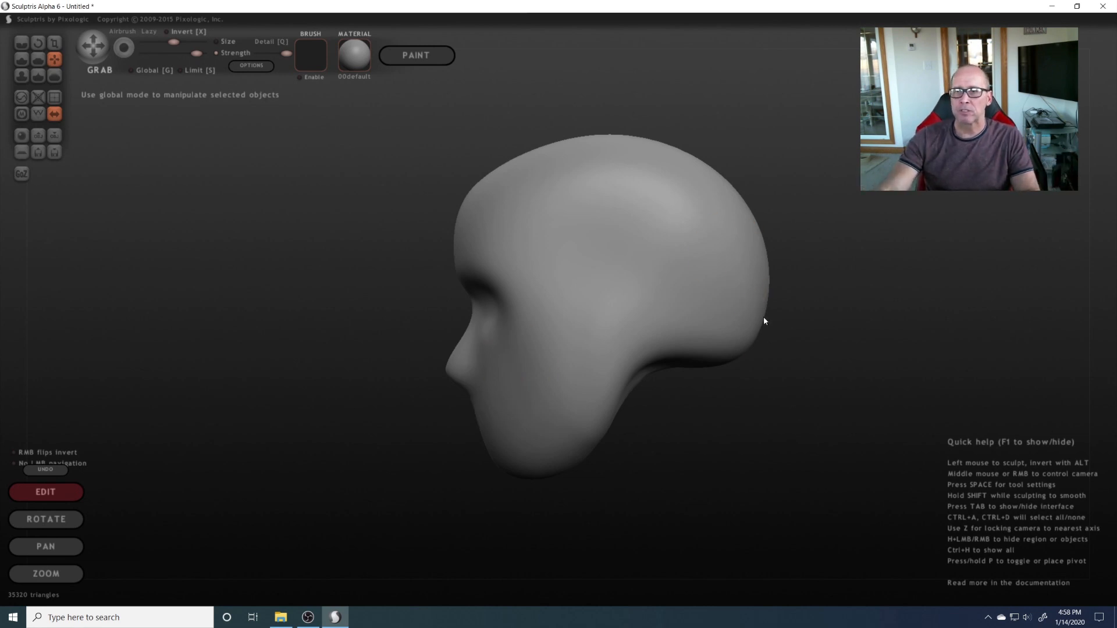
{"action": "scroll", "coordinate": [644, 324], "scroll_direction": "down", "scroll_amount": 5}
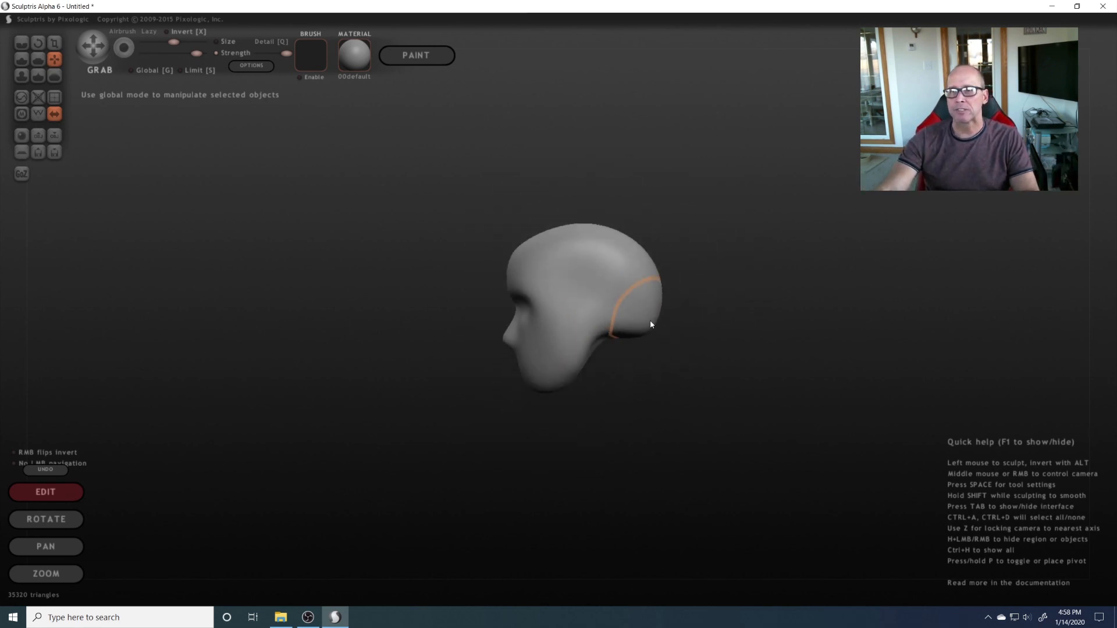
{"action": "left_click_drag", "start_coordinate": [655, 317], "coordinate": [645, 265]}
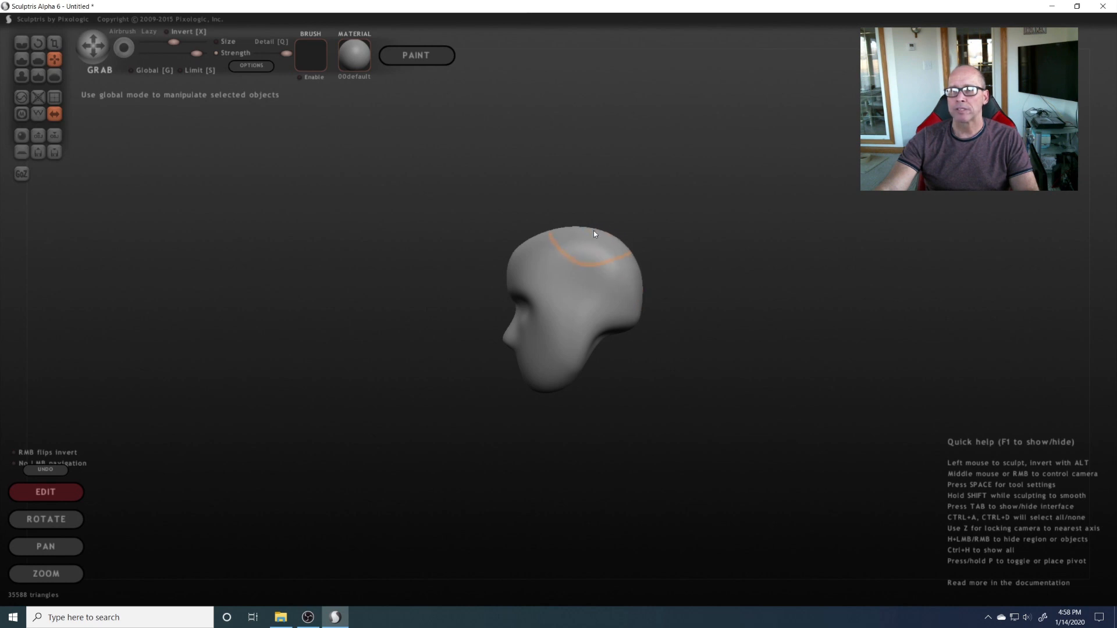
{"action": "left_click_drag", "start_coordinate": [578, 229], "coordinate": [580, 233]}
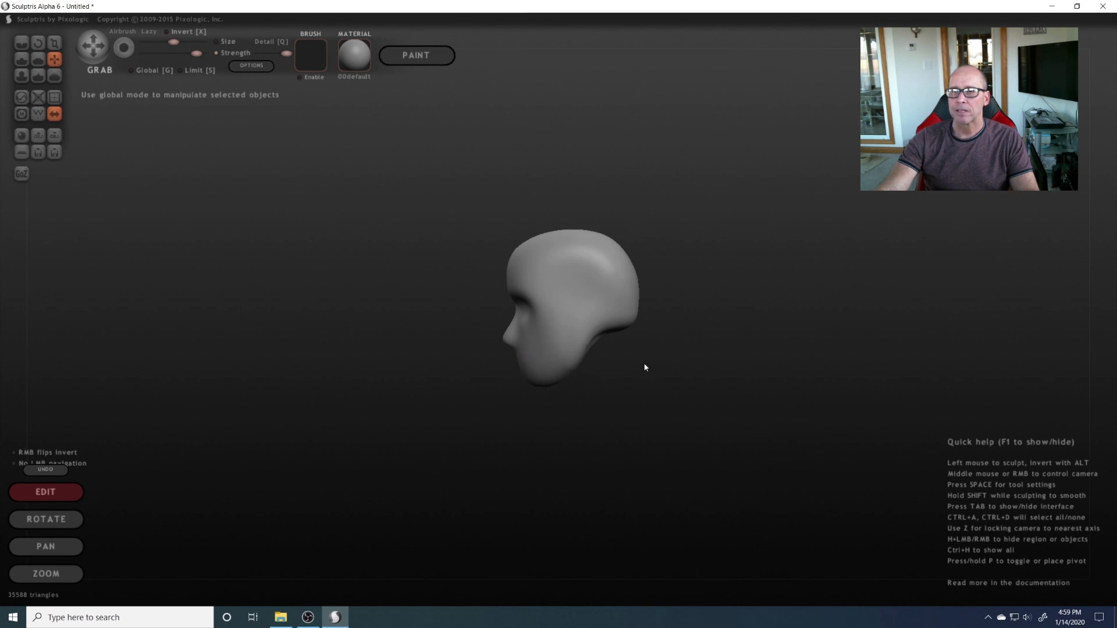
- In side view, push the upper forehead back with Grab to round its slope toward the crown
{"action": "left_click_drag", "start_coordinate": [643, 369], "coordinate": [683, 369]}
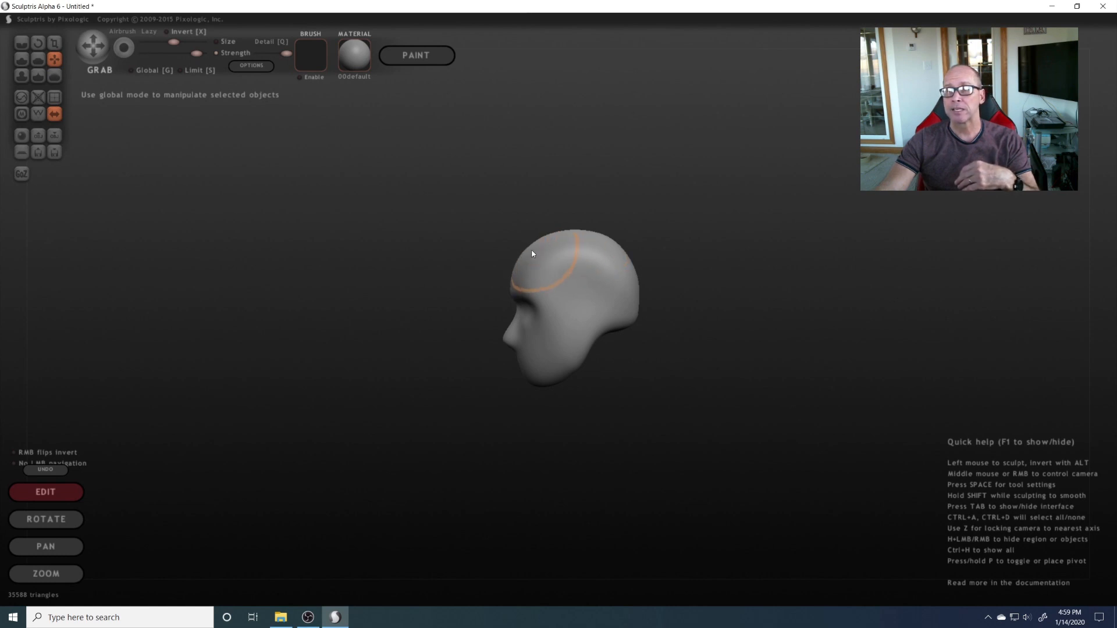
{"action": "left_click_drag", "start_coordinate": [659, 310], "coordinate": [725, 290]}
{"action": "scroll", "coordinate": [720, 312], "scroll_direction": "up", "scroll_amount": 5}
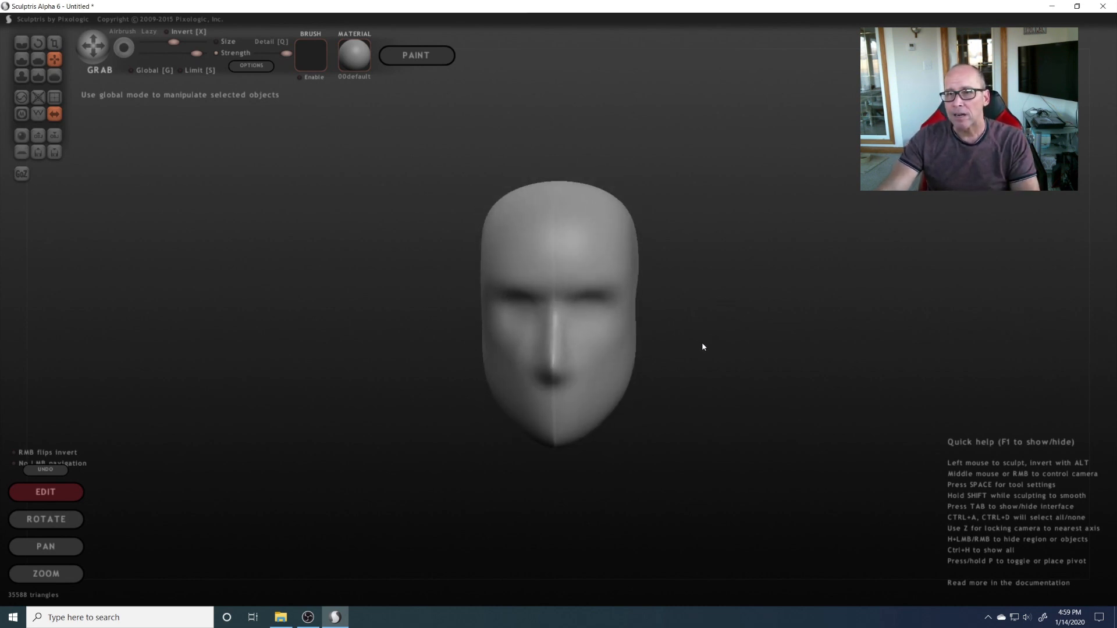
- Build up the cheekbones beneath both eye sockets with the Draw brush
{"action": "mouse_move", "coordinate": [703, 347]}
{"action": "left_mouse_down"}
{"action": "mouse_move", "coordinate": [588, 334]}
{"action": "mouse_move", "coordinate": [691, 334]}
{"action": "left_mouse_up"}
{"action": "left_click", "coordinate": [23, 59]}
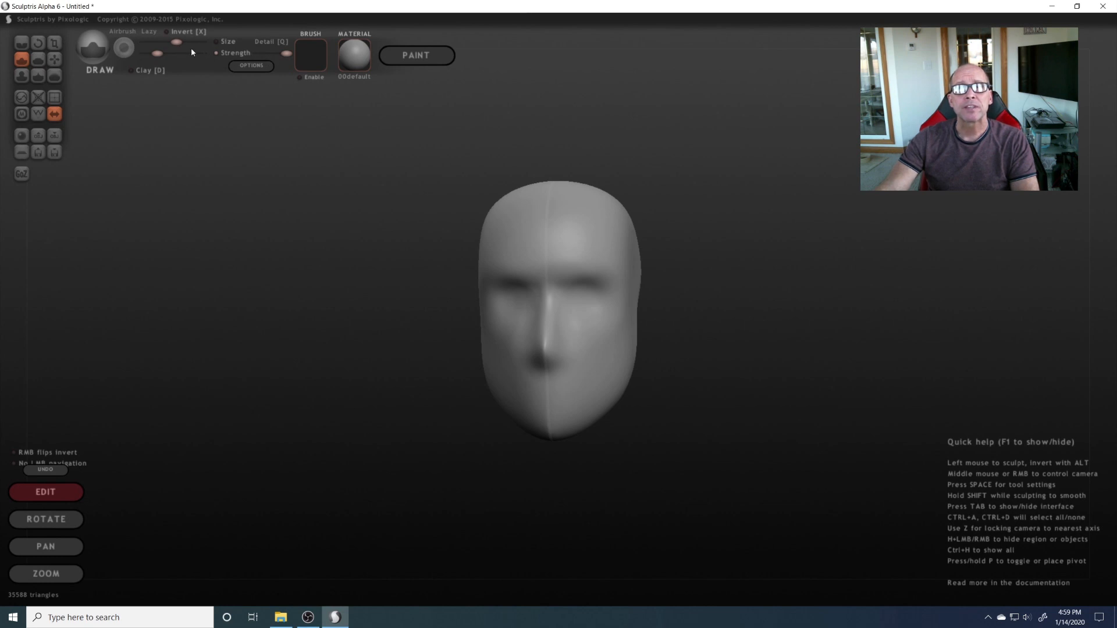
{"action": "scroll", "coordinate": [626, 327], "scroll_direction": "up", "scroll_amount": 2}
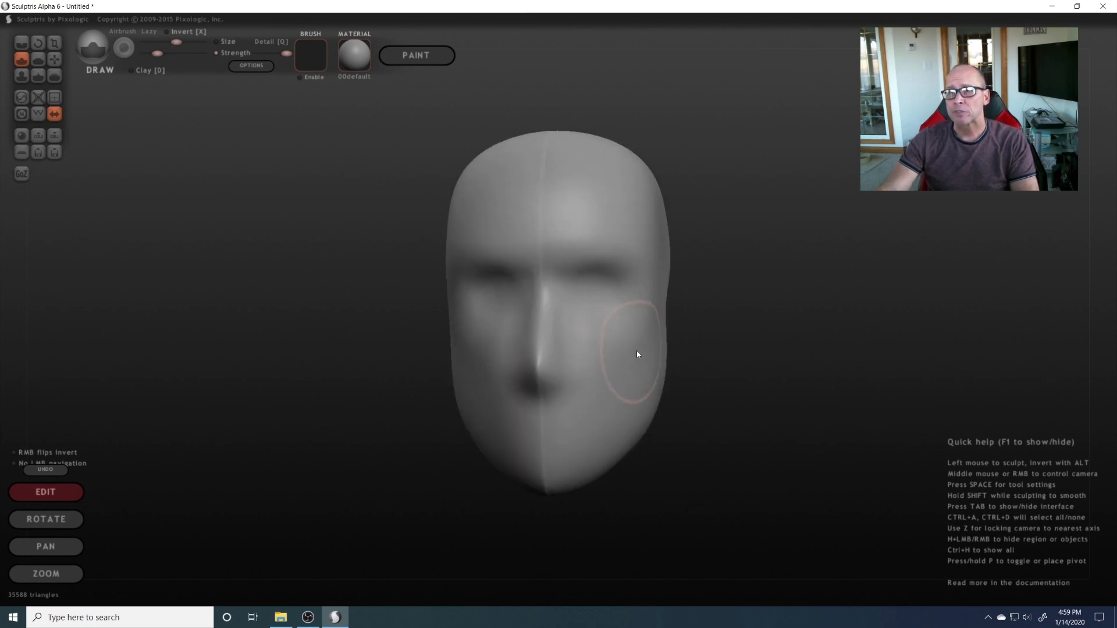
{"action": "scroll", "coordinate": [646, 360], "scroll_direction": "up", "scroll_amount": 2}
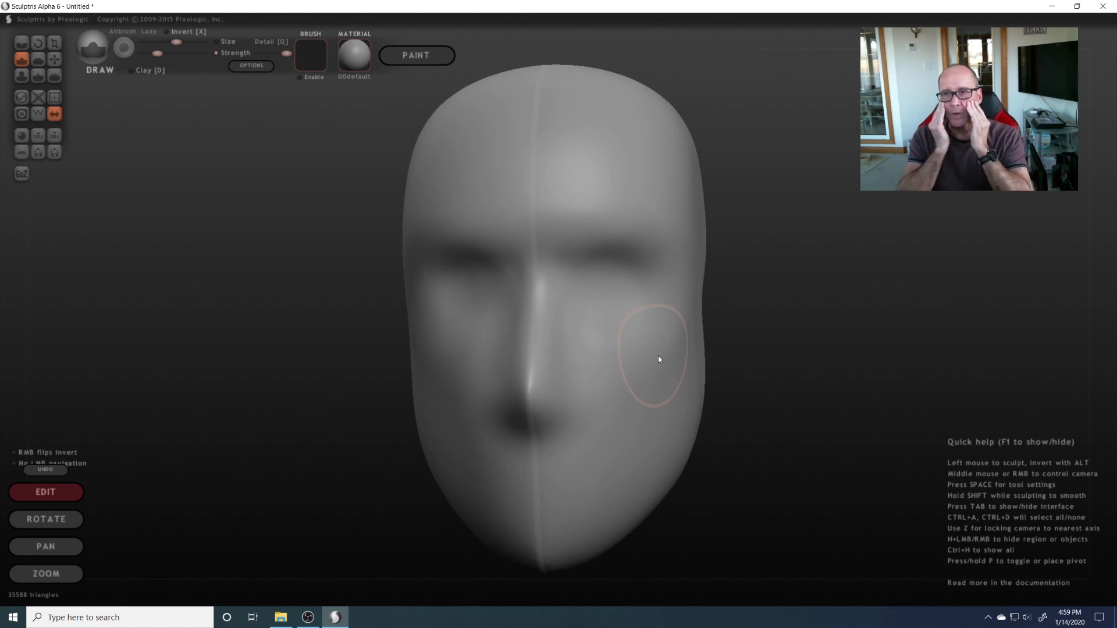
{"action": "mouse_move", "coordinate": [724, 330]}
{"action": "left_mouse_down"}
{"action": "mouse_move", "coordinate": [703, 320]}
{"action": "mouse_move", "coordinate": [584, 349]}
{"action": "left_mouse_up"}
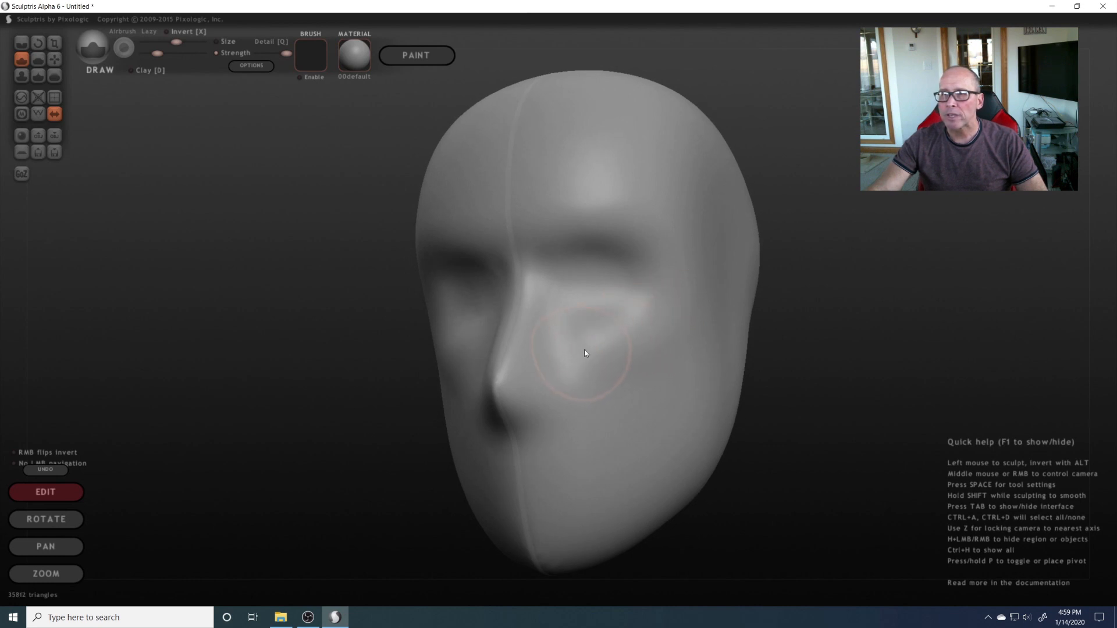
{"action": "mouse_move", "coordinate": [659, 329]}
{"action": "left_mouse_down"}
{"action": "mouse_move", "coordinate": [623, 357]}
{"action": "mouse_move", "coordinate": [653, 350]}
{"action": "mouse_move", "coordinate": [643, 377]}
{"action": "mouse_move", "coordinate": [611, 362]}
{"action": "mouse_move", "coordinate": [595, 370]}
{"action": "left_mouse_up"}
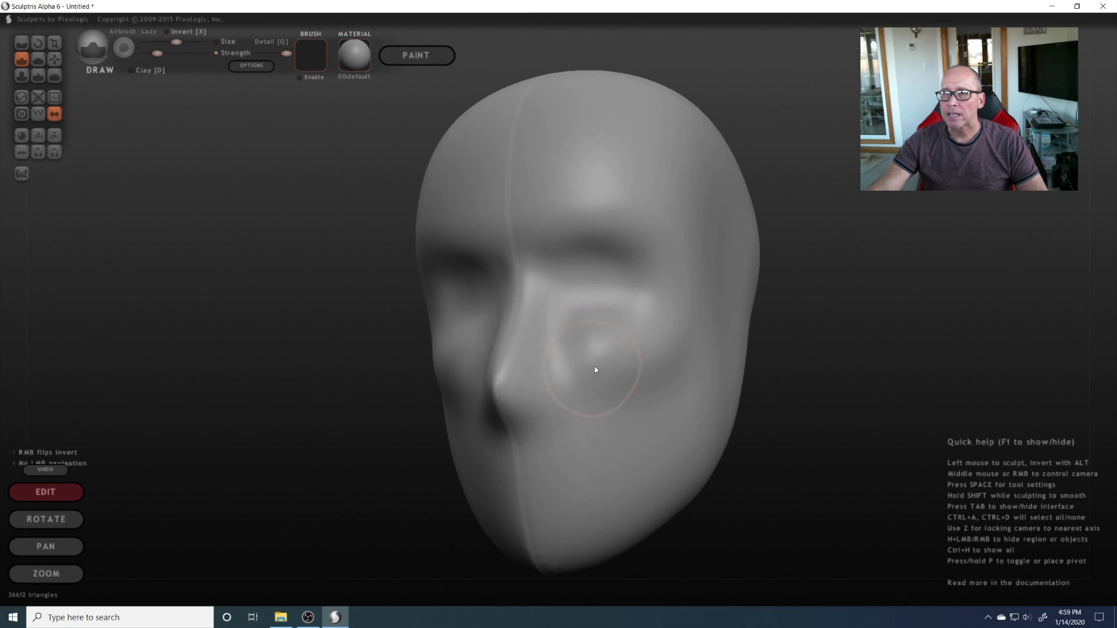
{"action": "left_click_drag", "start_coordinate": [658, 345], "coordinate": [613, 372]}
- Reinforce the cheekbone ridge with Draw, curving it up toward the outer corner of the eye socket
{"action": "mouse_move", "coordinate": [708, 357]}
{"action": "middle_mouse_down"}
{"action": "mouse_move", "coordinate": [591, 385]}
{"action": "mouse_move", "coordinate": [536, 381]}
{"action": "mouse_move", "coordinate": [660, 388]}
{"action": "middle_mouse_up"}
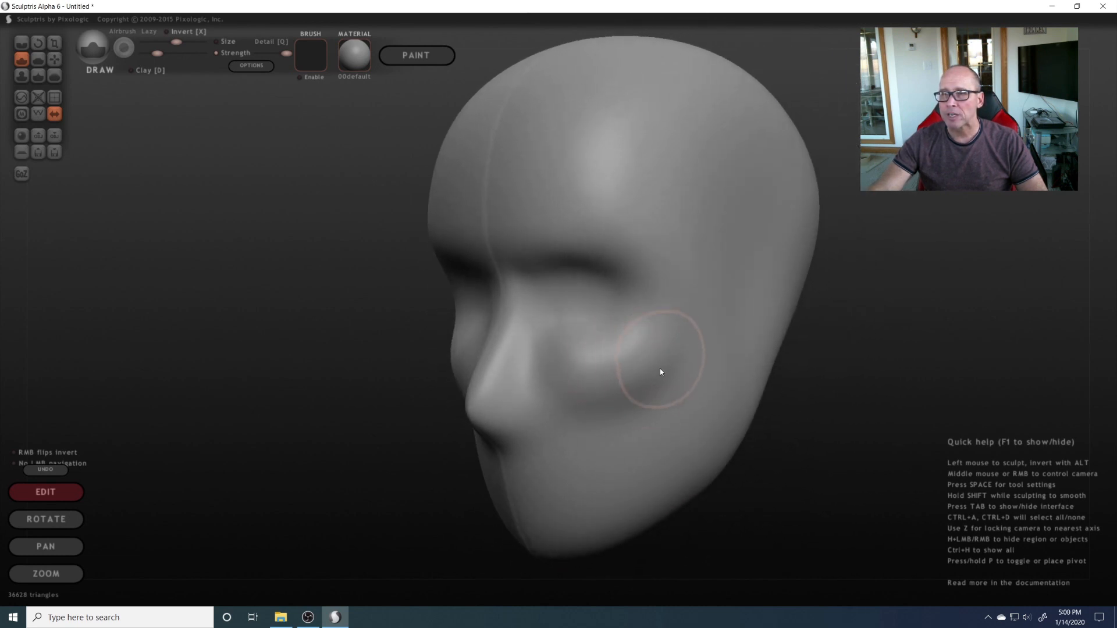
{"action": "mouse_move", "coordinate": [653, 365]}
{"action": "middle_mouse_down"}
{"action": "mouse_move", "coordinate": [705, 374]}
{"action": "mouse_move", "coordinate": [727, 346]}
{"action": "mouse_move", "coordinate": [681, 319]}
{"action": "mouse_move", "coordinate": [627, 368]}
{"action": "middle_mouse_up"}
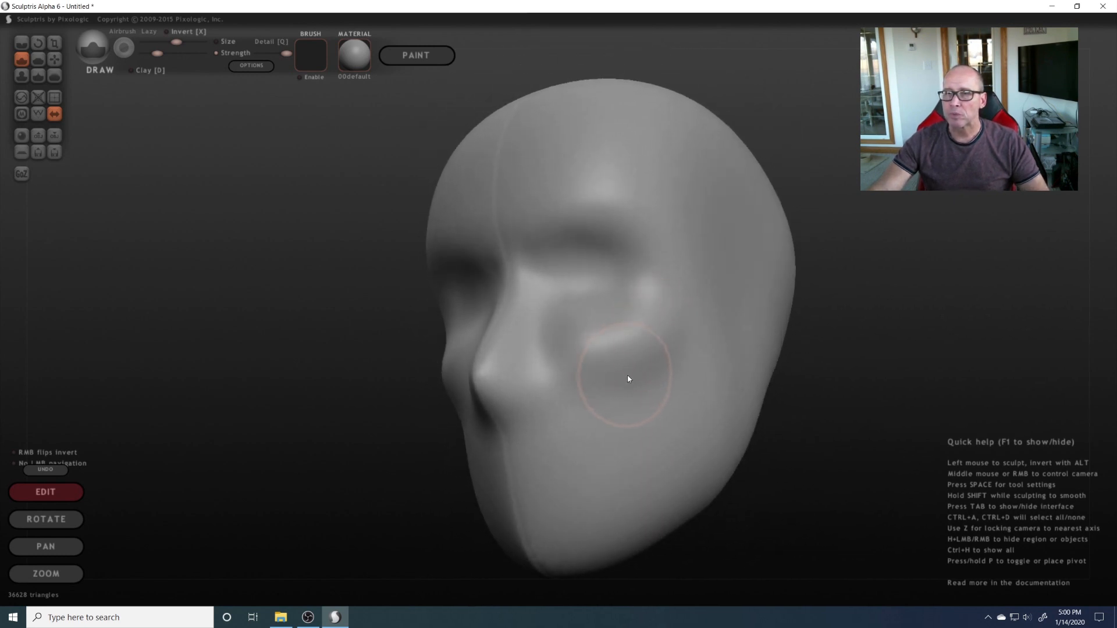
{"action": "left_click_drag", "start_coordinate": [672, 325], "coordinate": [626, 359]}
{"action": "mouse_move", "coordinate": [626, 359]}
{"action": "middle_mouse_down"}
{"action": "mouse_move", "coordinate": [718, 374]}
{"action": "mouse_move", "coordinate": [921, 369]}
{"action": "mouse_move", "coordinate": [648, 369]}
{"action": "mouse_move", "coordinate": [652, 358]}
{"action": "middle_mouse_up"}
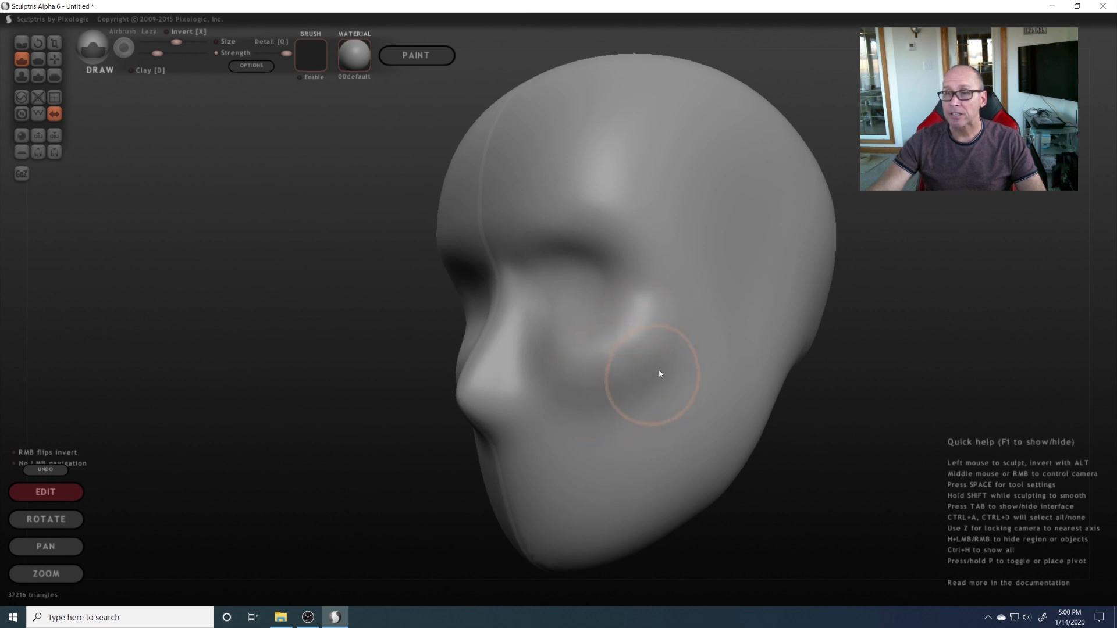
- Examine the cheekbones and overall face shape from the front and the side
{"action": "mouse_move", "coordinate": [588, 407]}
{"action": "middle_mouse_down"}
{"action": "mouse_move", "coordinate": [728, 379]}
{"action": "mouse_move", "coordinate": [678, 386]}
{"action": "middle_mouse_up"}
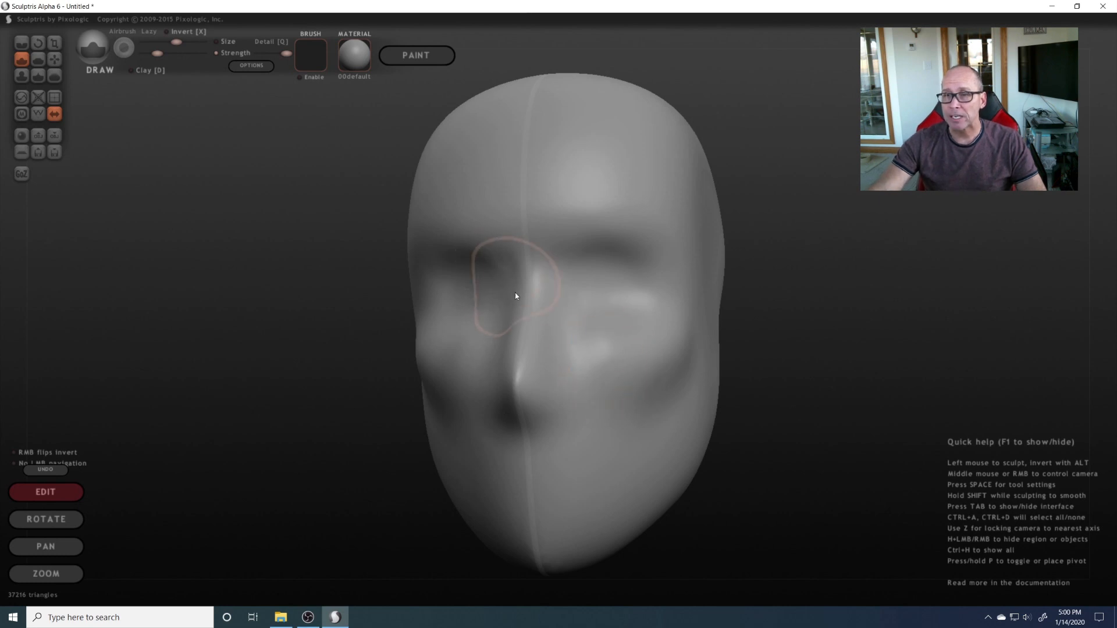
{"action": "middle_click_drag", "start_coordinate": [515, 292], "coordinate": [524, 330]}
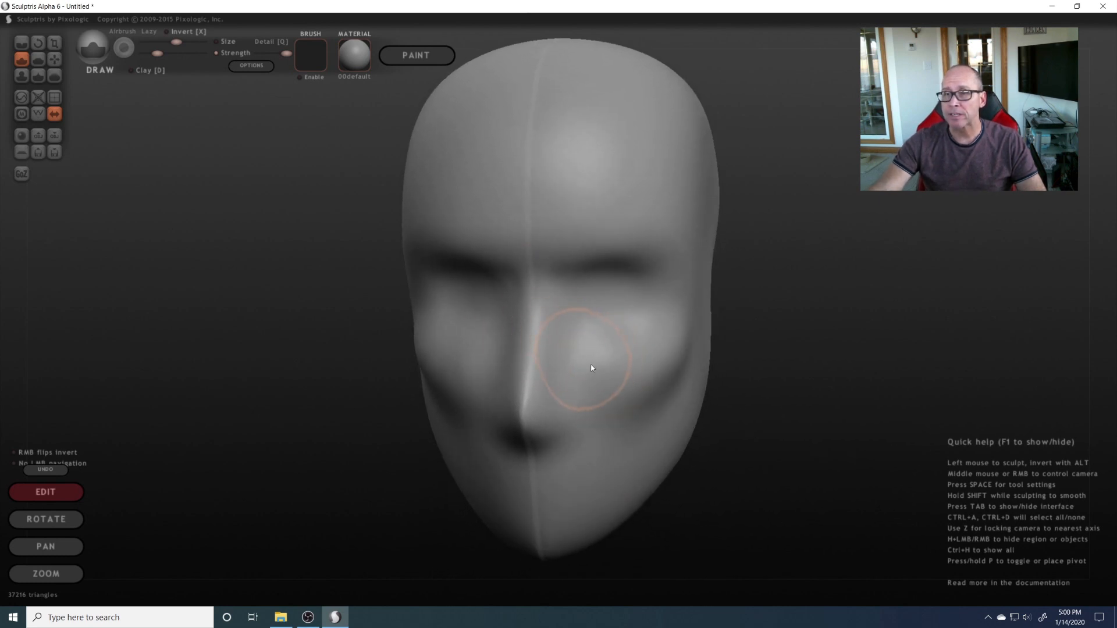
{"action": "mouse_move", "coordinate": [641, 419]}
{"action": "middle_mouse_down"}
{"action": "mouse_move", "coordinate": [501, 404]}
{"action": "mouse_move", "coordinate": [684, 386]}
{"action": "mouse_move", "coordinate": [466, 399]}
{"action": "mouse_move", "coordinate": [586, 404]}
{"action": "mouse_move", "coordinate": [552, 384]}
{"action": "middle_mouse_up"}
{"action": "scroll", "coordinate": [652, 385], "scroll_direction": "down", "scroll_amount": 3}
{"action": "scroll", "coordinate": [553, 385], "scroll_direction": "up", "scroll_amount": 3}
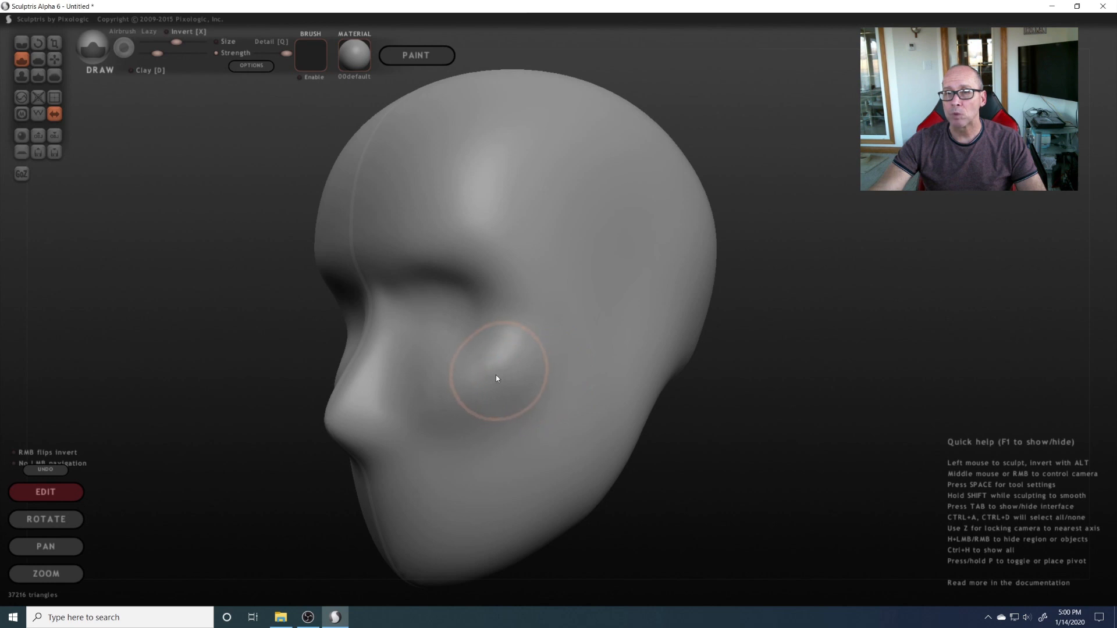
{"action": "mouse_move", "coordinate": [469, 417]}
{"action": "middle_mouse_down"}
{"action": "mouse_move", "coordinate": [559, 442]}
{"action": "mouse_move", "coordinate": [628, 431]}
{"action": "mouse_move", "coordinate": [452, 419]}
{"action": "mouse_move", "coordinate": [599, 414]}
{"action": "mouse_move", "coordinate": [598, 403]}
{"action": "mouse_move", "coordinate": [592, 412]}
{"action": "middle_mouse_up"}
{"action": "scroll", "coordinate": [627, 431], "scroll_direction": "down", "scroll_amount": 3}
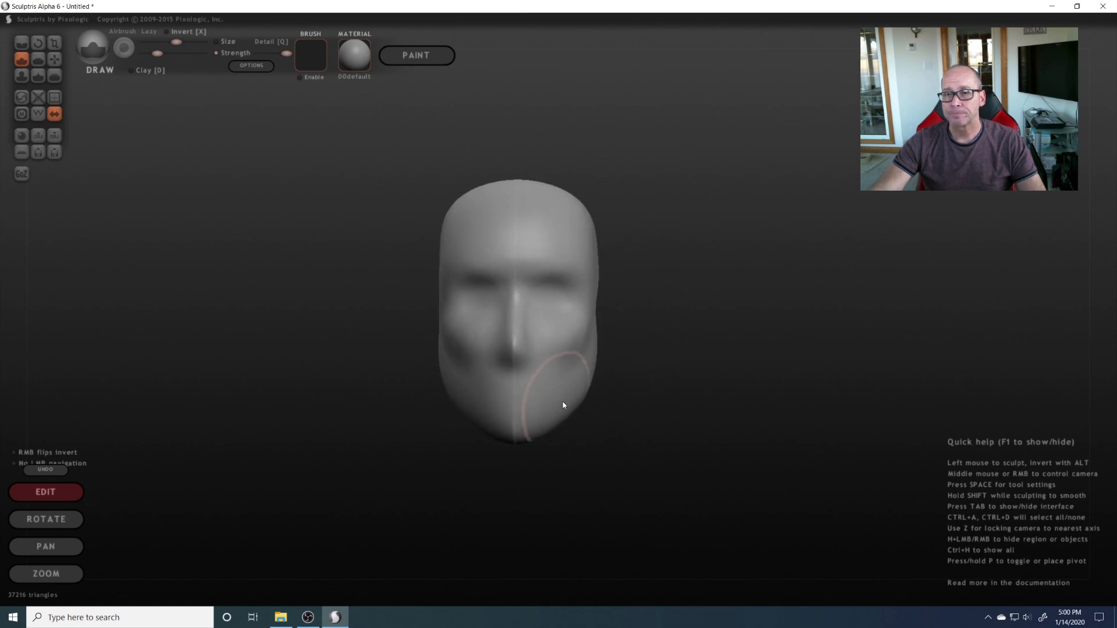
{"action": "scroll", "coordinate": [562, 401], "scroll_direction": "up", "scroll_amount": 3}
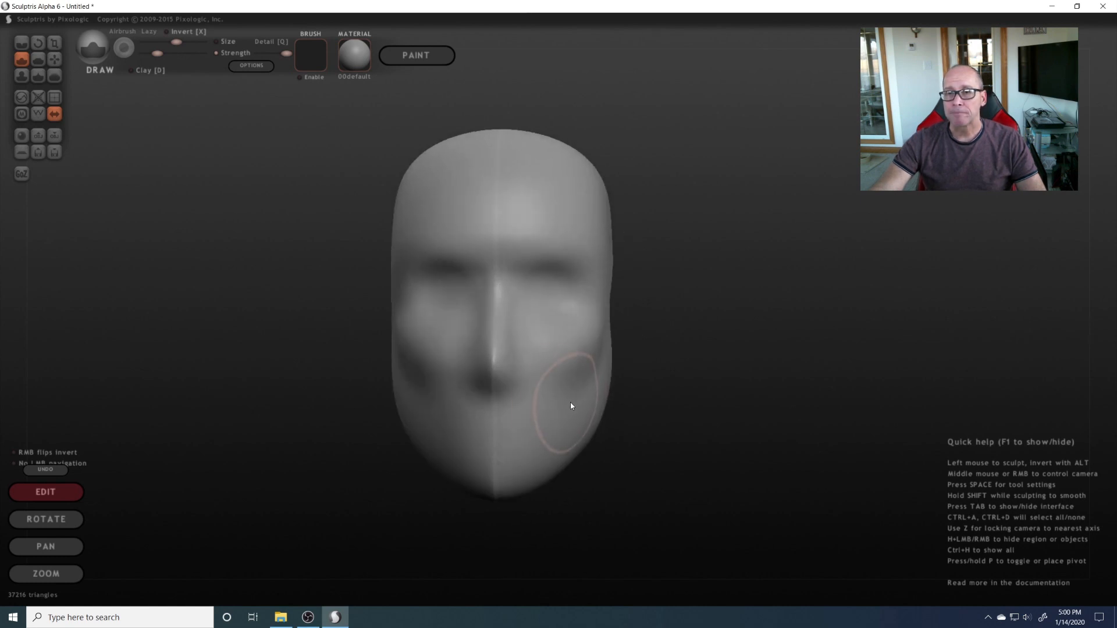
{"action": "middle_click_drag", "start_coordinate": [570, 406], "coordinate": [478, 403]}
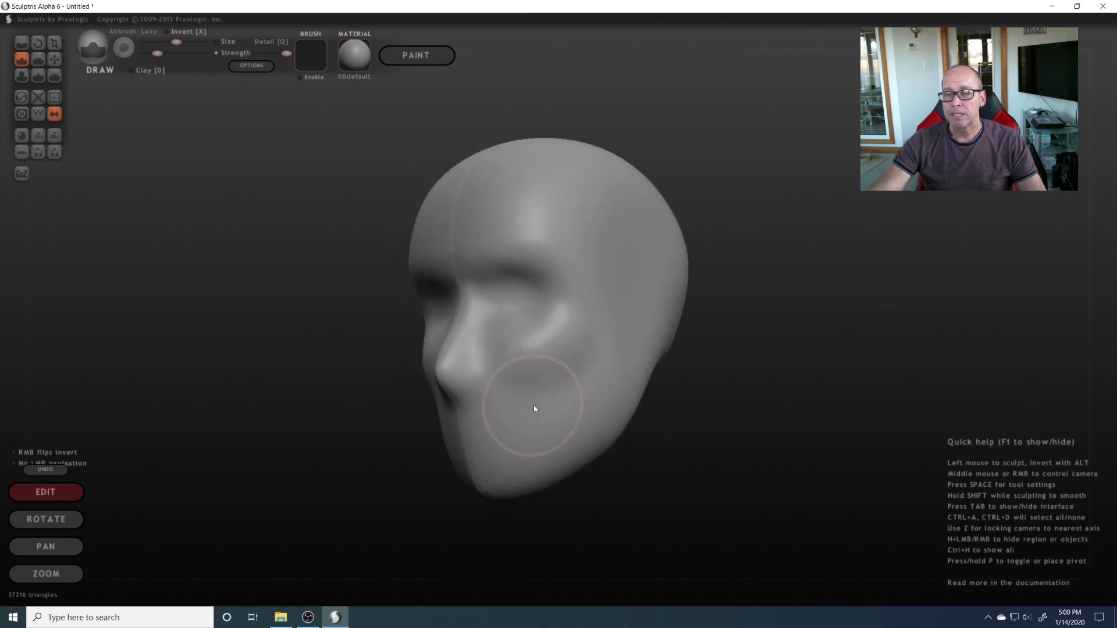
{"action": "scroll", "coordinate": [534, 409], "scroll_direction": "up", "scroll_amount": 2}
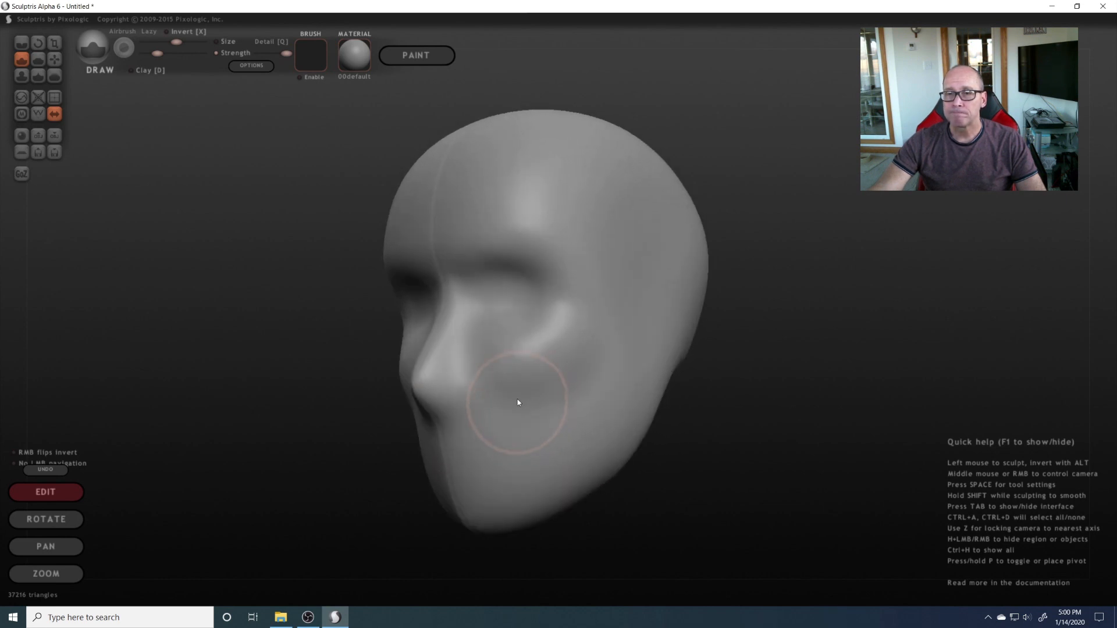
{"action": "scroll", "coordinate": [524, 396], "scroll_direction": "up", "scroll_amount": 3}
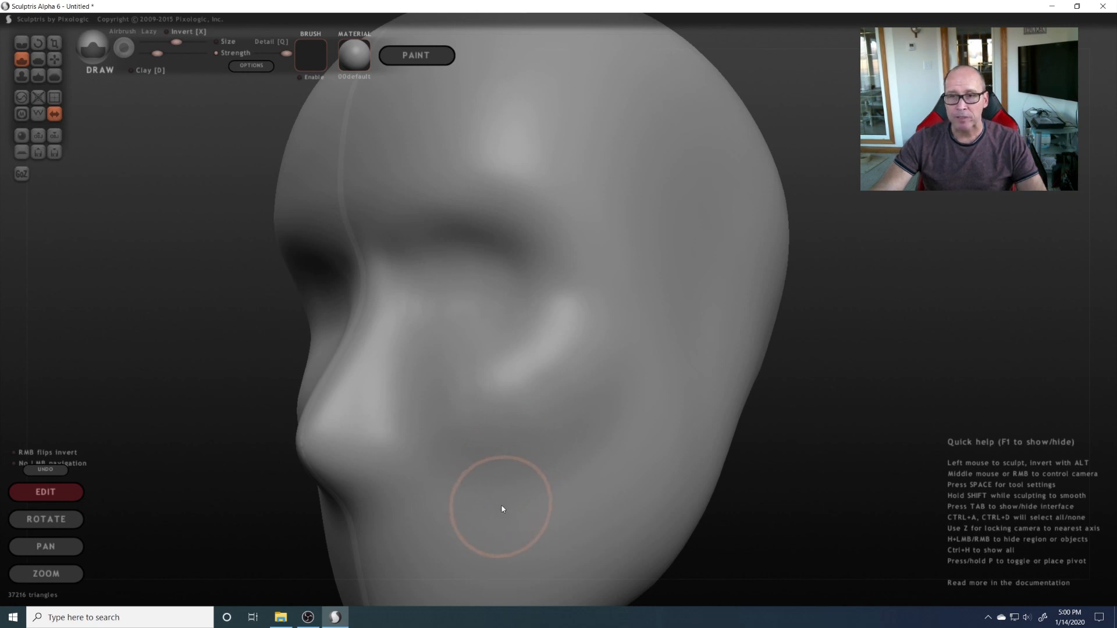
- Build up the lower cheeks below the cheekbones and beside the mouth area with Draw
{"action": "mouse_move", "coordinate": [502, 506]}
{"action": "middle_mouse_down"}
{"action": "mouse_move", "coordinate": [572, 350]}
{"action": "mouse_move", "coordinate": [610, 330]}
{"action": "mouse_move", "coordinate": [648, 334]}
{"action": "middle_mouse_up"}
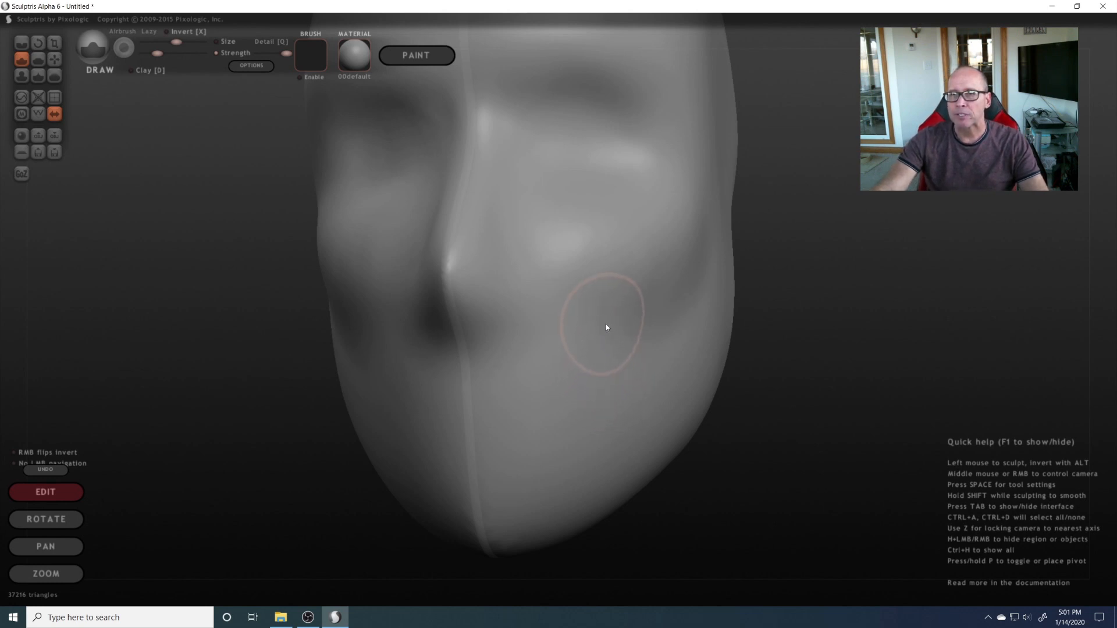
{"action": "left_click_drag", "start_coordinate": [605, 324], "coordinate": [607, 327]}
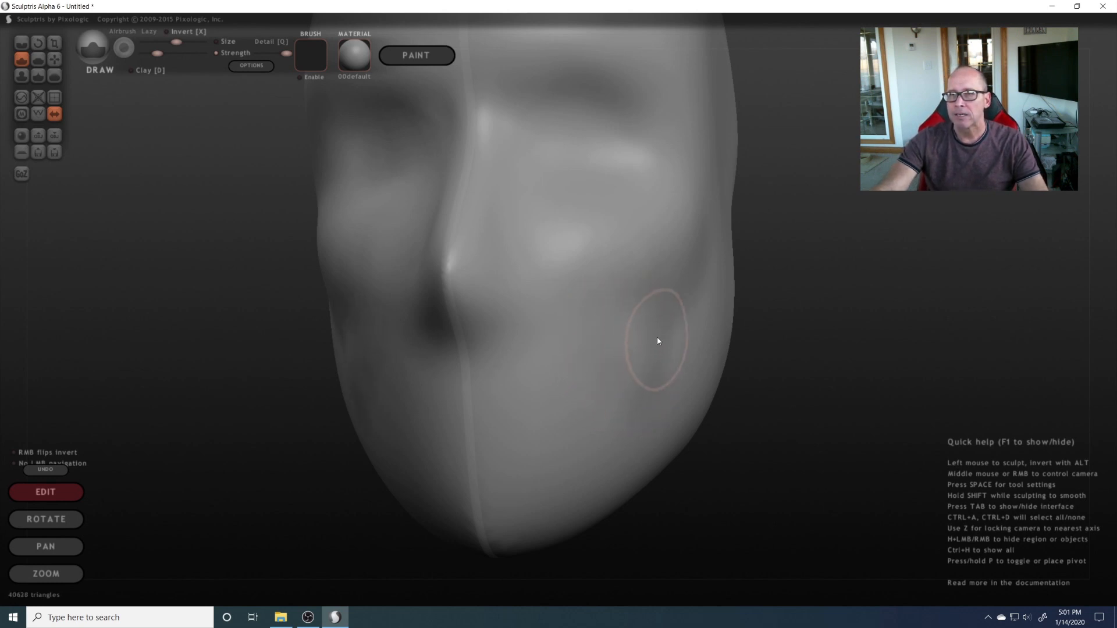
{"action": "left_click_drag", "start_coordinate": [603, 369], "coordinate": [617, 400]}
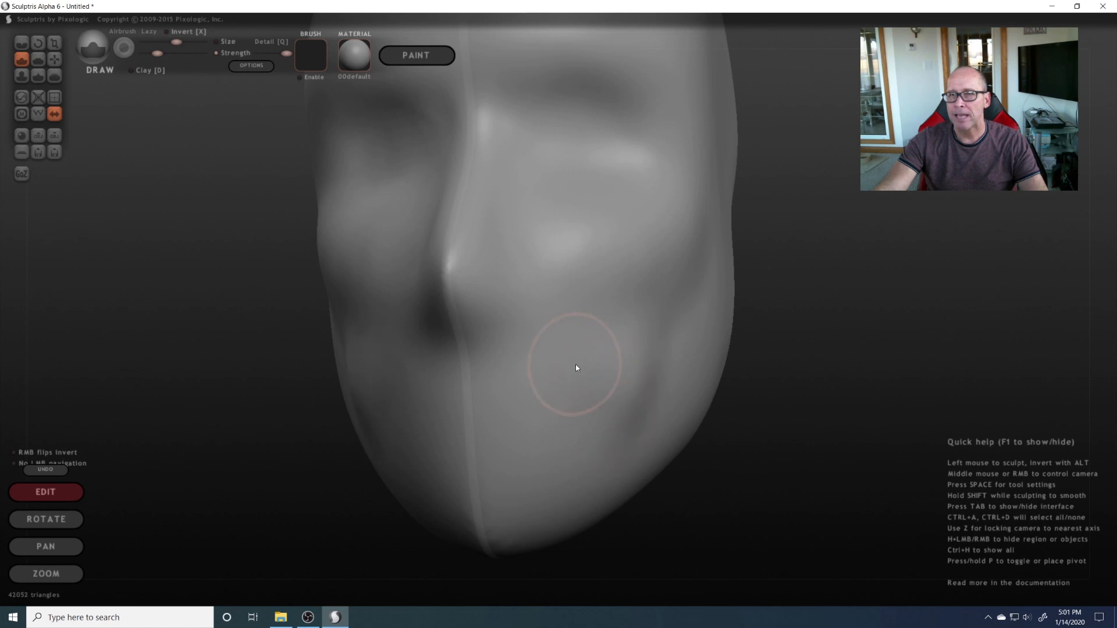
{"action": "left_click_drag", "start_coordinate": [546, 349], "coordinate": [618, 414]}
- Examine the lower cheeks and mouth area from the side and the front
{"action": "middle_click_drag", "start_coordinate": [663, 438], "coordinate": [505, 445]}
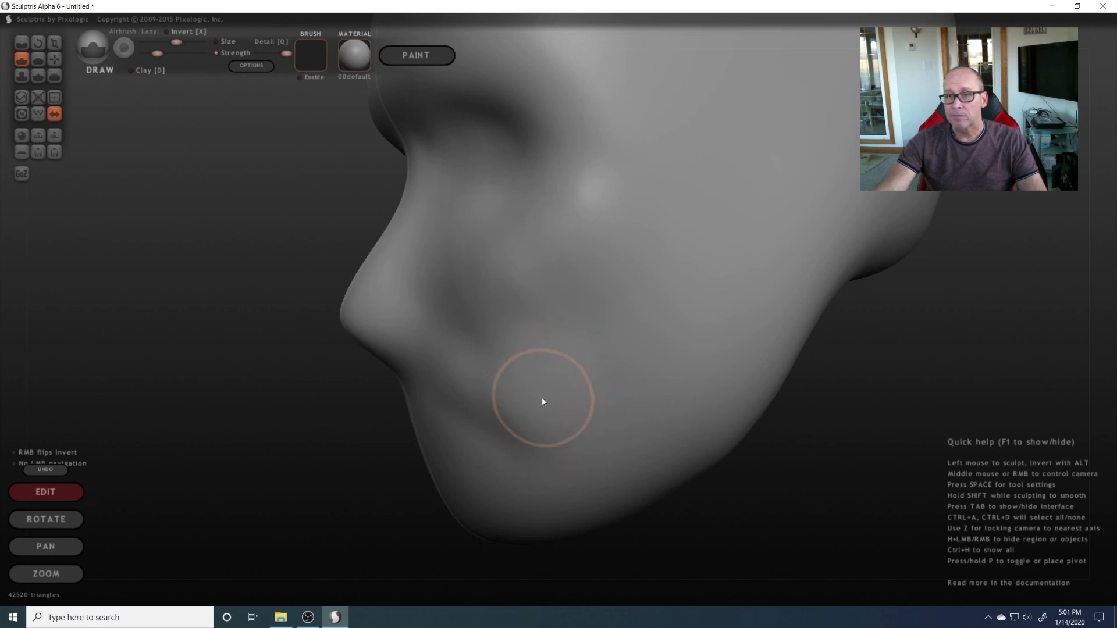
{"action": "mouse_move", "coordinate": [542, 397]}
{"action": "middle_mouse_down"}
{"action": "mouse_move", "coordinate": [778, 389]}
{"action": "mouse_move", "coordinate": [751, 388]}
{"action": "middle_mouse_up"}
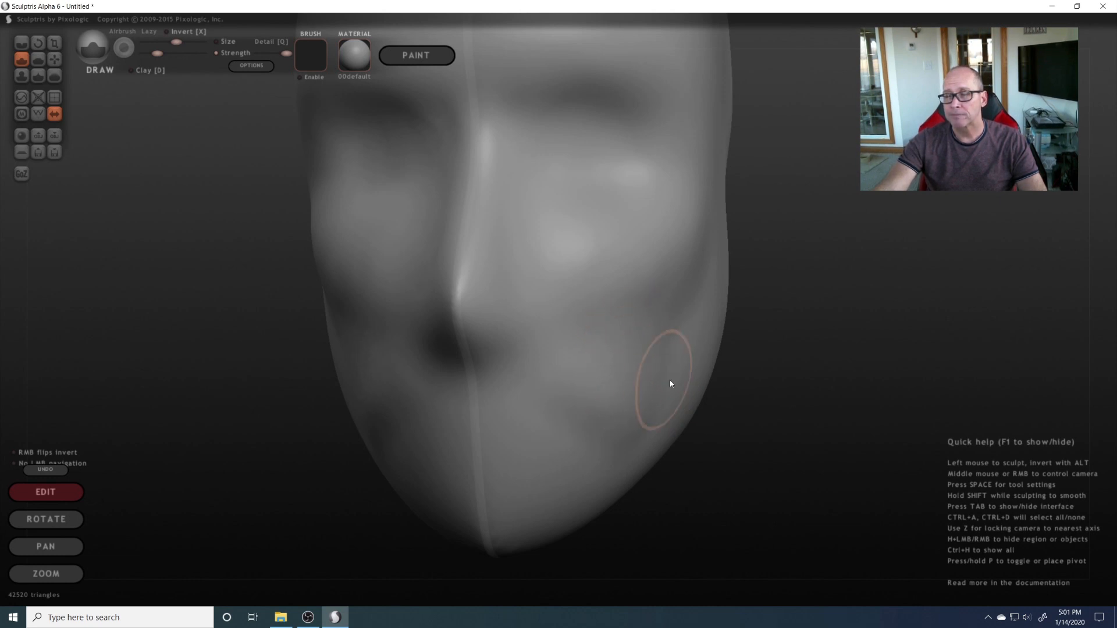
{"action": "mouse_move", "coordinate": [669, 379]}
{"action": "middle_mouse_down"}
{"action": "mouse_move", "coordinate": [549, 404]}
{"action": "mouse_move", "coordinate": [487, 401]}
{"action": "mouse_move", "coordinate": [573, 393]}
{"action": "middle_mouse_up"}
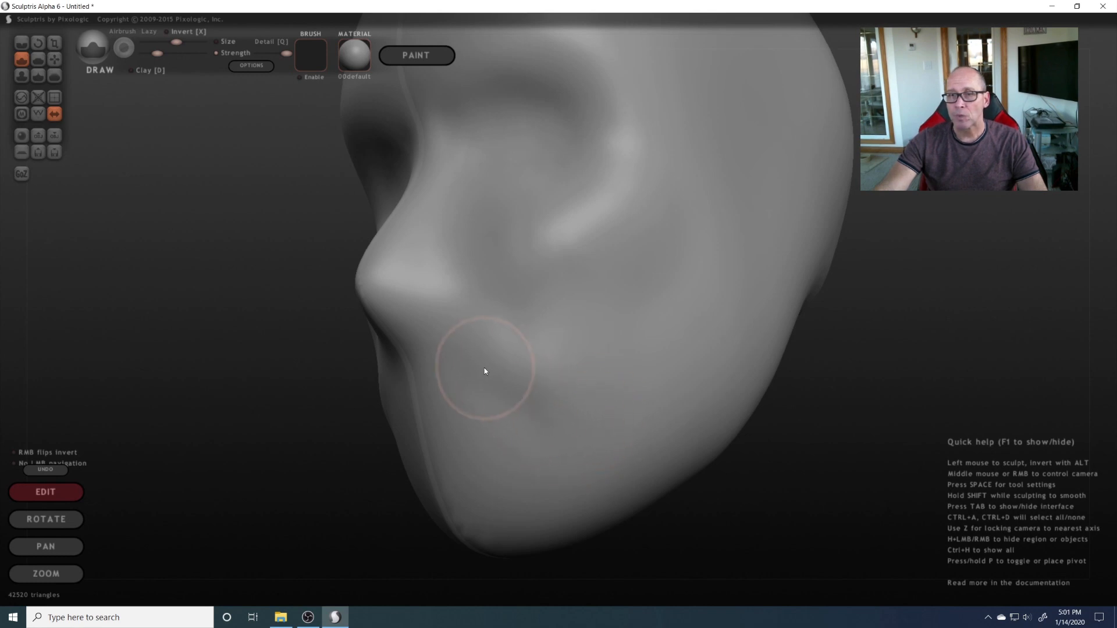
{"action": "mouse_move", "coordinate": [607, 382]}
{"action": "middle_mouse_down"}
{"action": "mouse_move", "coordinate": [709, 392]}
{"action": "mouse_move", "coordinate": [690, 404]}
{"action": "mouse_move", "coordinate": [573, 413]}
{"action": "mouse_move", "coordinate": [482, 402]}
{"action": "mouse_move", "coordinate": [556, 407]}
{"action": "mouse_move", "coordinate": [625, 364]}
{"action": "mouse_move", "coordinate": [765, 384]}
{"action": "mouse_move", "coordinate": [756, 383]}
{"action": "middle_mouse_up"}
{"action": "scroll", "coordinate": [755, 379], "scroll_direction": "down", "scroll_amount": 3}
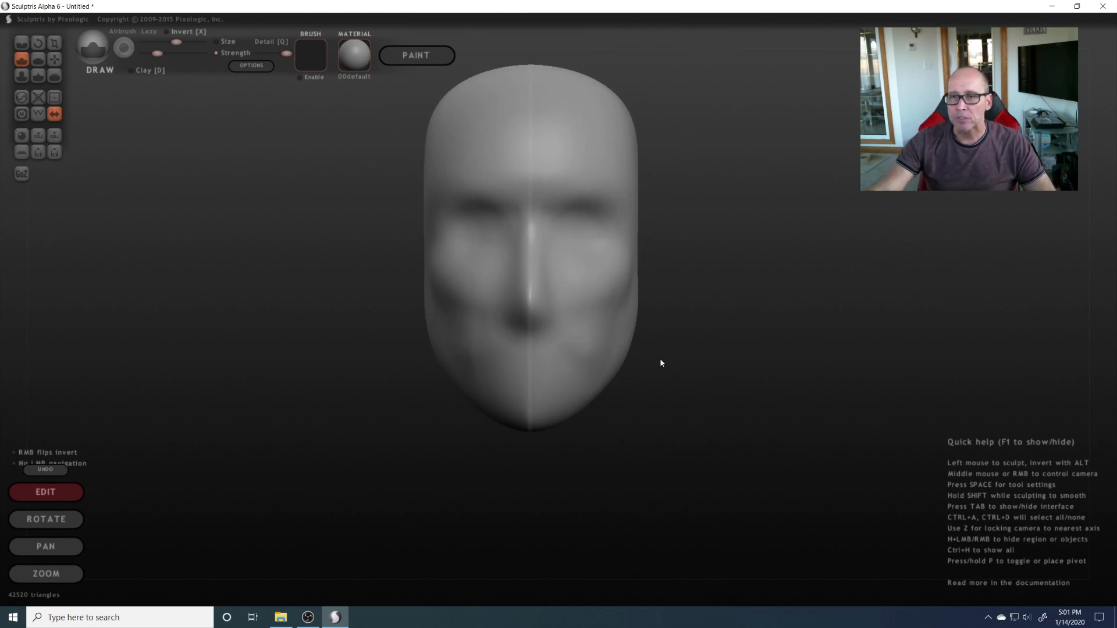
- Raise an upper lip below the nose with Draw, running from the centre line outward and slightly down
{"action": "mouse_move", "coordinate": [651, 349]}
{"action": "middle_mouse_down"}
{"action": "mouse_move", "coordinate": [527, 352]}
{"action": "mouse_move", "coordinate": [592, 366]}
{"action": "mouse_move", "coordinate": [559, 389]}
{"action": "mouse_move", "coordinate": [586, 384]}
{"action": "mouse_move", "coordinate": [439, 389]}
{"action": "mouse_move", "coordinate": [553, 389]}
{"action": "mouse_move", "coordinate": [488, 399]}
{"action": "middle_mouse_up"}
{"action": "scroll", "coordinate": [567, 377], "scroll_direction": "up", "scroll_amount": 3}
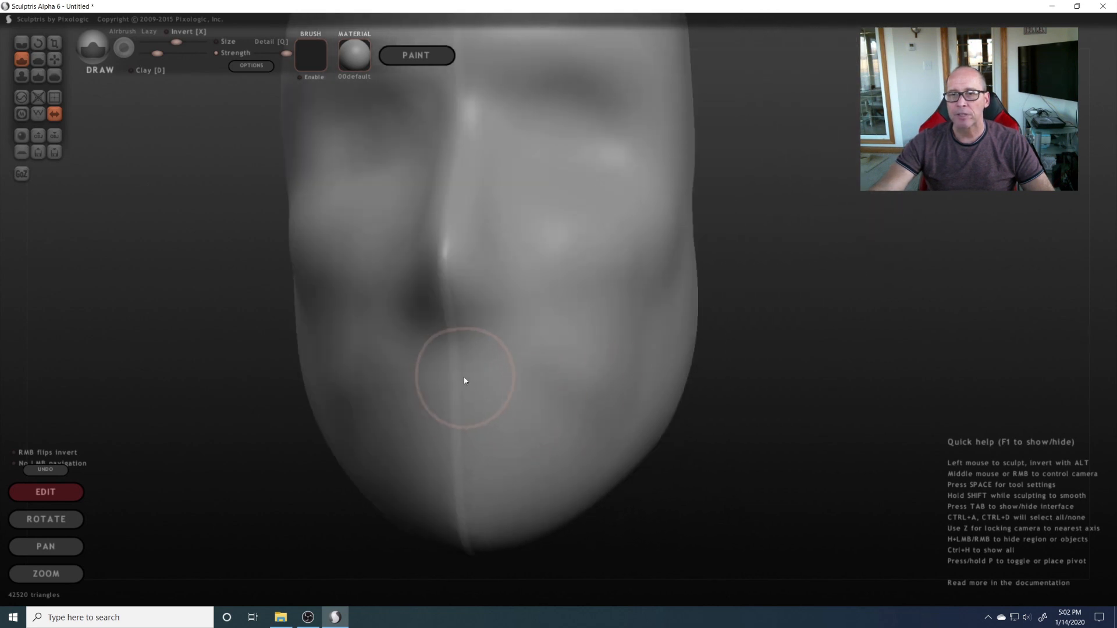
{"action": "scroll", "coordinate": [464, 382], "scroll_direction": "up", "scroll_amount": 2}
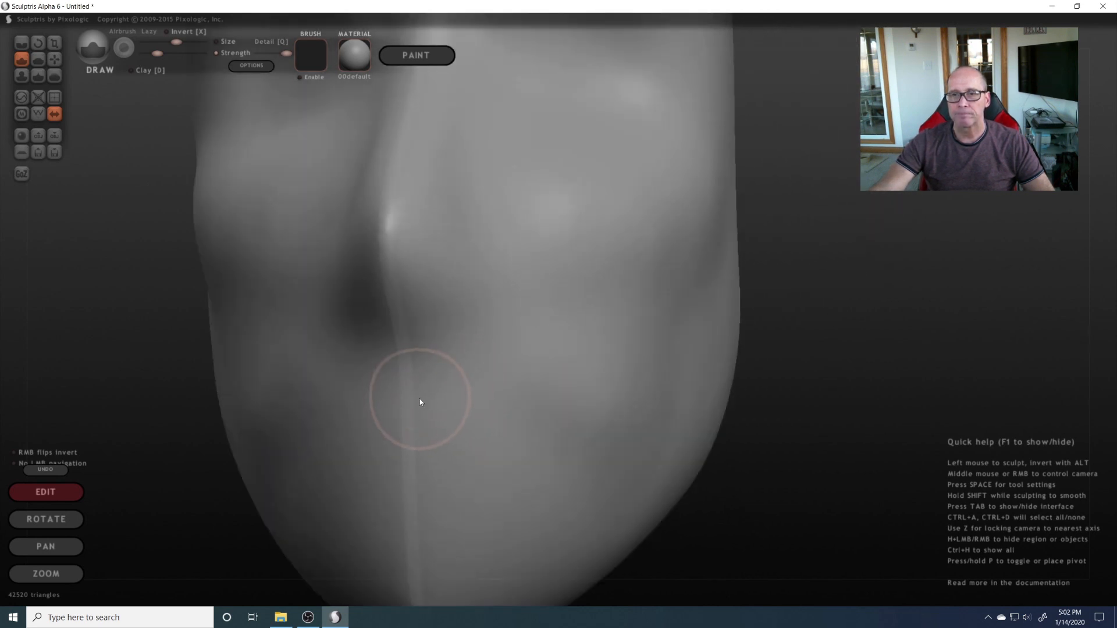
{"action": "scroll", "coordinate": [420, 399], "scroll_direction": "up", "scroll_amount": 1}
{"action": "mouse_move", "coordinate": [417, 400]}
{"action": "left_mouse_down"}
{"action": "mouse_move", "coordinate": [412, 446]}
{"action": "mouse_move", "coordinate": [412, 420]}
{"action": "mouse_move", "coordinate": [444, 444]}
{"action": "mouse_move", "coordinate": [519, 464]}
{"action": "mouse_move", "coordinate": [387, 429]}
{"action": "mouse_move", "coordinate": [409, 441]}
{"action": "mouse_move", "coordinate": [402, 434]}
{"action": "mouse_move", "coordinate": [426, 401]}
{"action": "mouse_move", "coordinate": [503, 452]}
{"action": "left_mouse_up"}
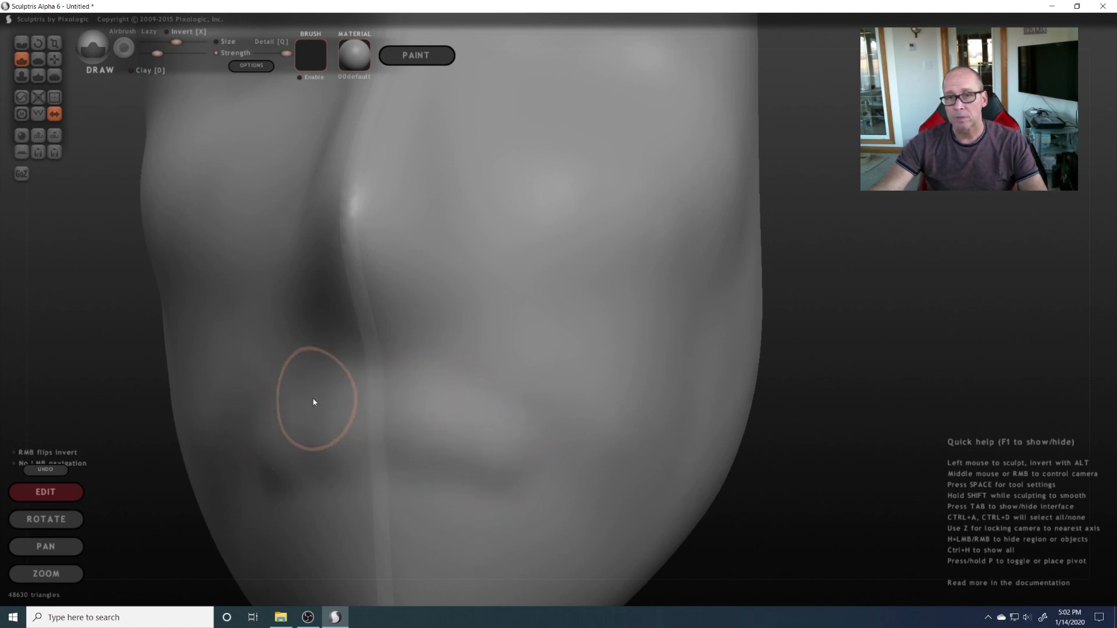
{"action": "mouse_move", "coordinate": [465, 456]}
{"action": "middle_mouse_down"}
{"action": "mouse_move", "coordinate": [325, 479]}
{"action": "mouse_move", "coordinate": [506, 473]}
{"action": "mouse_move", "coordinate": [409, 417]}
{"action": "middle_mouse_up"}
{"action": "mouse_move", "coordinate": [400, 400]}
{"action": "left_mouse_down"}
{"action": "mouse_move", "coordinate": [384, 392]}
{"action": "mouse_move", "coordinate": [425, 394]}
{"action": "mouse_move", "coordinate": [441, 441]}
{"action": "mouse_move", "coordinate": [506, 434]}
{"action": "mouse_move", "coordinate": [567, 466]}
{"action": "mouse_move", "coordinate": [543, 452]}
{"action": "mouse_move", "coordinate": [522, 457]}
{"action": "left_mouse_up"}
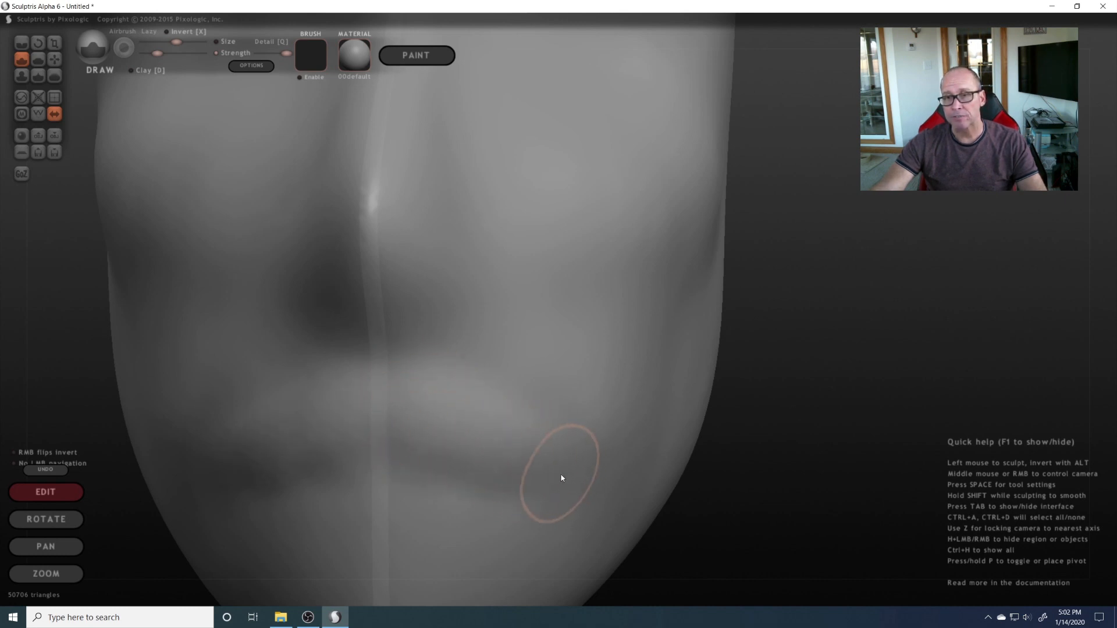
- Thicken the upper lip from the centre out to the mouth corners with Draw and define its lower edge
{"action": "mouse_move", "coordinate": [564, 474]}
{"action": "middle_mouse_down"}
{"action": "mouse_move", "coordinate": [397, 508]}
{"action": "mouse_move", "coordinate": [563, 516]}
{"action": "mouse_move", "coordinate": [417, 432]}
{"action": "middle_mouse_up"}
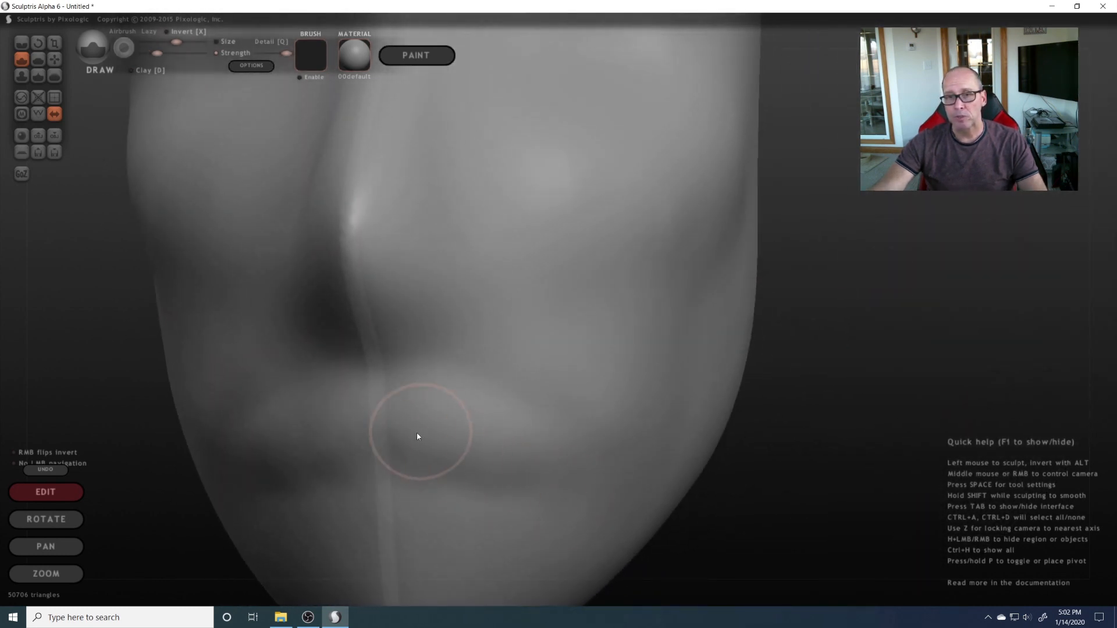
{"action": "mouse_move", "coordinate": [500, 454]}
{"action": "left_mouse_down"}
{"action": "mouse_move", "coordinate": [407, 424]}
{"action": "mouse_move", "coordinate": [486, 465]}
{"action": "mouse_move", "coordinate": [522, 462]}
{"action": "mouse_move", "coordinate": [584, 481]}
{"action": "left_mouse_up"}
{"action": "mouse_move", "coordinate": [583, 481]}
{"action": "middle_mouse_down"}
{"action": "mouse_move", "coordinate": [354, 492]}
{"action": "mouse_move", "coordinate": [566, 501]}
{"action": "middle_mouse_up"}
{"action": "mouse_move", "coordinate": [448, 409]}
{"action": "left_mouse_down"}
{"action": "mouse_move", "coordinate": [514, 429]}
{"action": "mouse_move", "coordinate": [514, 442]}
{"action": "mouse_move", "coordinate": [489, 419]}
{"action": "mouse_move", "coordinate": [408, 401]}
{"action": "left_mouse_up"}
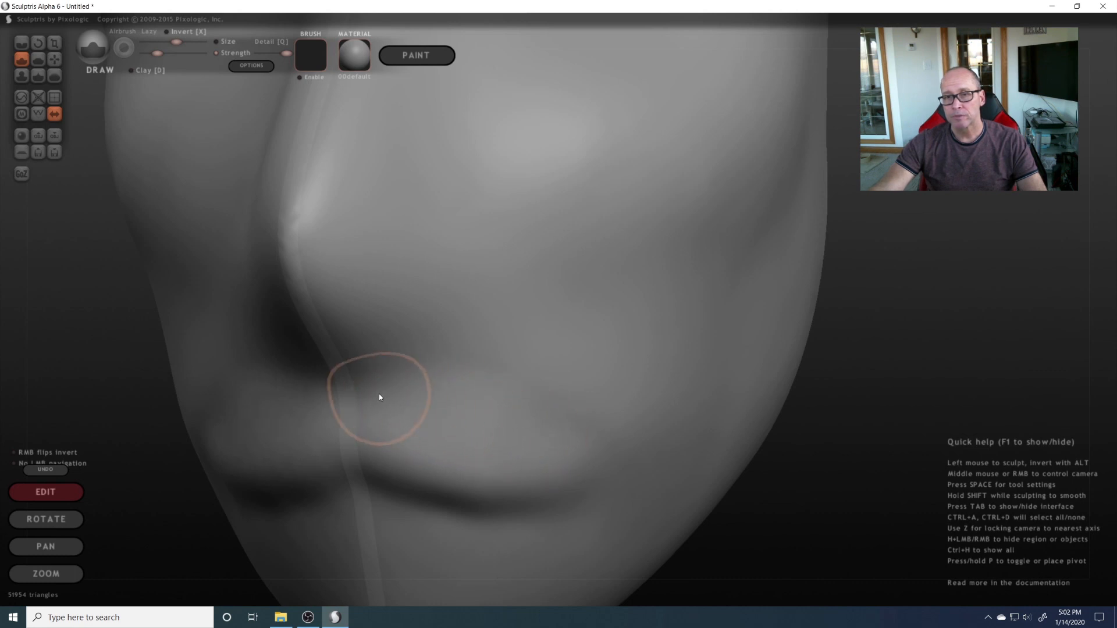
{"action": "mouse_move", "coordinate": [584, 471]}
{"action": "middle_mouse_down"}
{"action": "mouse_move", "coordinate": [357, 470]}
{"action": "mouse_move", "coordinate": [314, 443]}
{"action": "mouse_move", "coordinate": [531, 477]}
{"action": "mouse_move", "coordinate": [464, 482]}
{"action": "mouse_move", "coordinate": [663, 479]}
{"action": "mouse_move", "coordinate": [648, 472]}
{"action": "middle_mouse_up"}
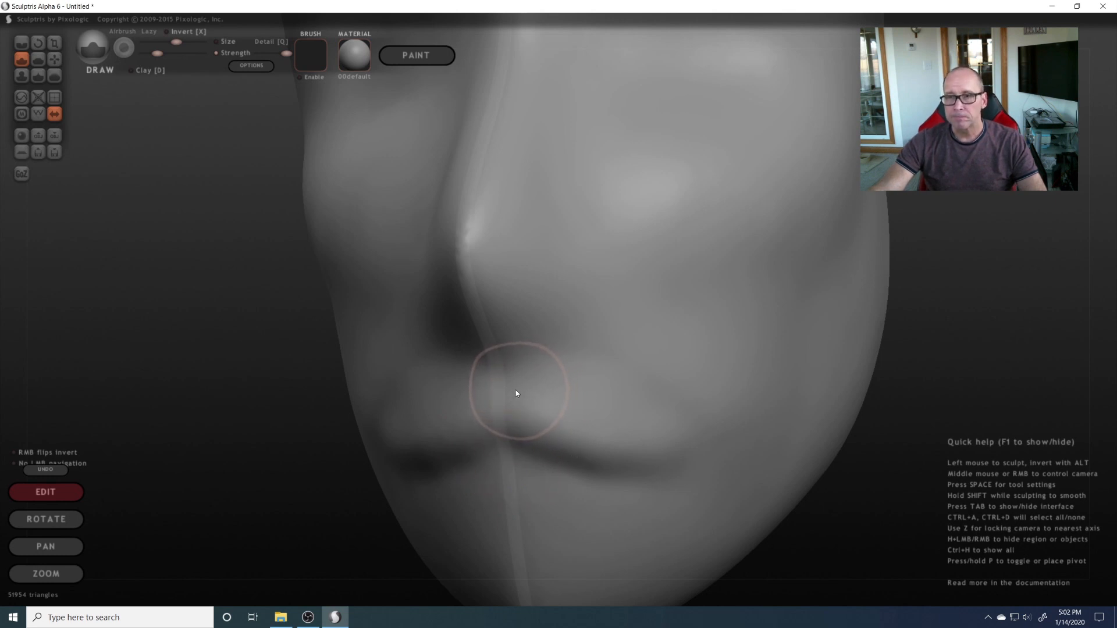
{"action": "mouse_move", "coordinate": [516, 394]}
{"action": "left_mouse_down"}
{"action": "mouse_move", "coordinate": [589, 424]}
{"action": "mouse_move", "coordinate": [546, 399]}
{"action": "mouse_move", "coordinate": [656, 424]}
{"action": "mouse_move", "coordinate": [629, 424]}
{"action": "mouse_move", "coordinate": [622, 438]}
{"action": "mouse_move", "coordinate": [526, 387]}
{"action": "mouse_move", "coordinate": [599, 394]}
{"action": "mouse_move", "coordinate": [675, 436]}
{"action": "left_mouse_up"}
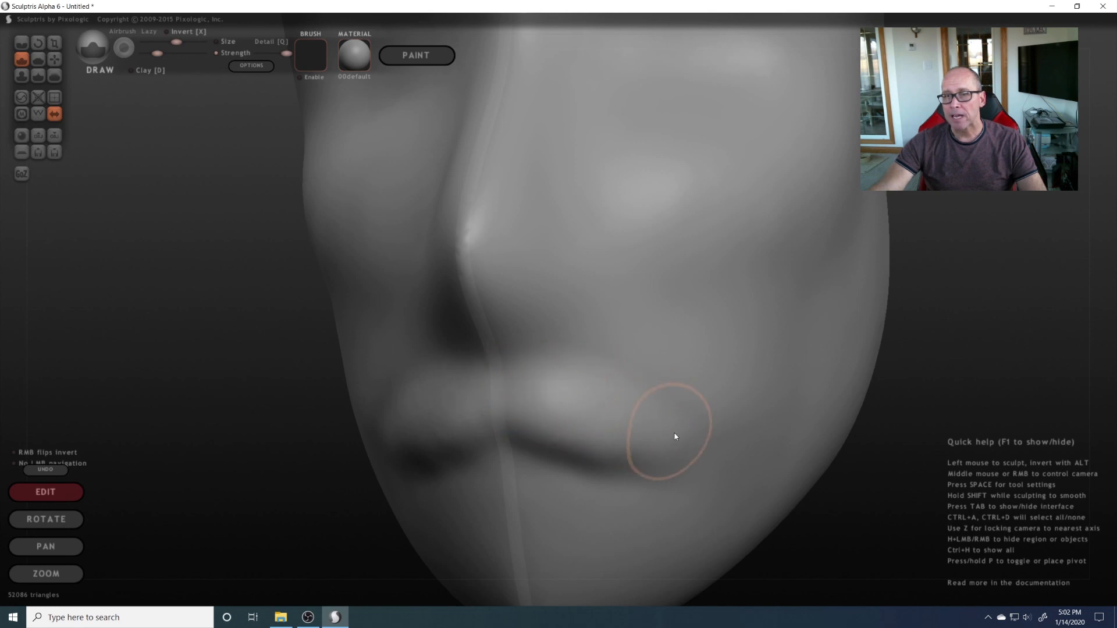
{"action": "mouse_move", "coordinate": [675, 436]}
{"action": "middle_mouse_down"}
{"action": "mouse_move", "coordinate": [463, 449]}
{"action": "mouse_move", "coordinate": [629, 454]}
{"action": "mouse_move", "coordinate": [604, 389]}
{"action": "middle_mouse_up"}
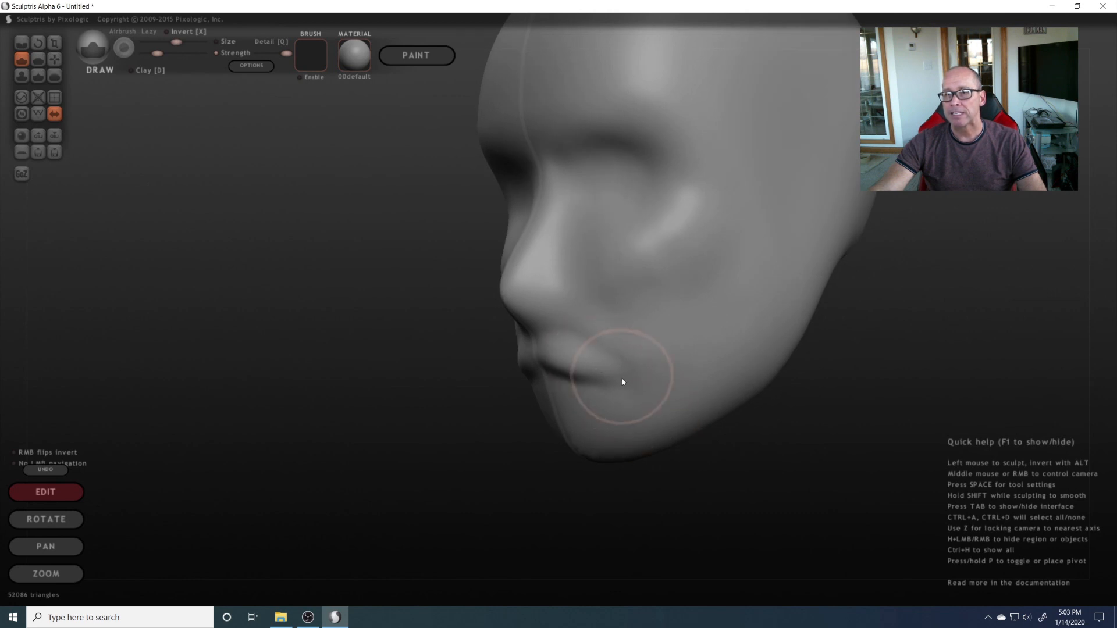
{"action": "scroll", "coordinate": [640, 401], "scroll_direction": "up", "scroll_amount": 2}
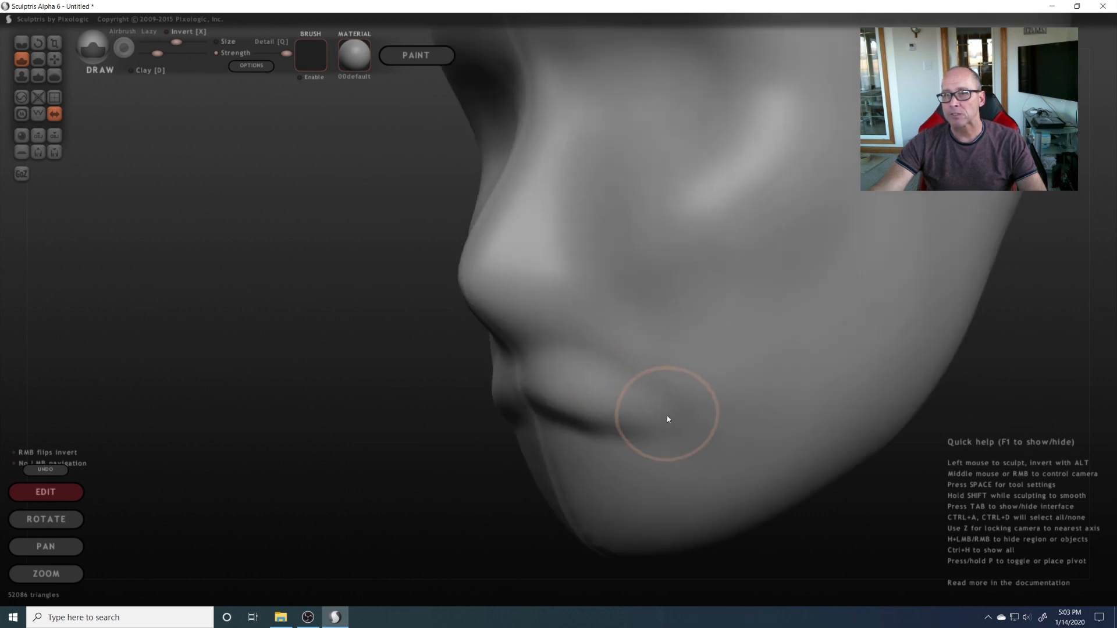
- Raise a lower lip beneath the upper lip with Draw, running from the centre line outward to the mouth corner
{"action": "mouse_move", "coordinate": [746, 446]}
{"action": "middle_mouse_down"}
{"action": "mouse_move", "coordinate": [643, 438]}
{"action": "mouse_move", "coordinate": [739, 446]}
{"action": "mouse_move", "coordinate": [461, 462]}
{"action": "mouse_move", "coordinate": [634, 469]}
{"action": "mouse_move", "coordinate": [679, 456]}
{"action": "middle_mouse_up"}
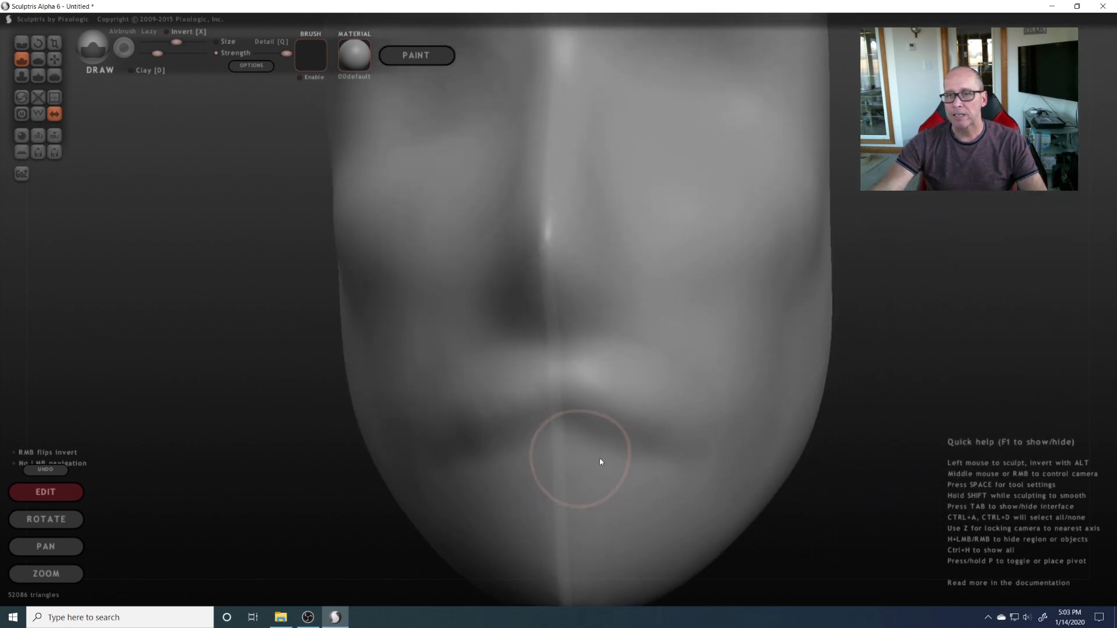
{"action": "scroll", "coordinate": [556, 469], "scroll_direction": "up", "scroll_amount": 1}
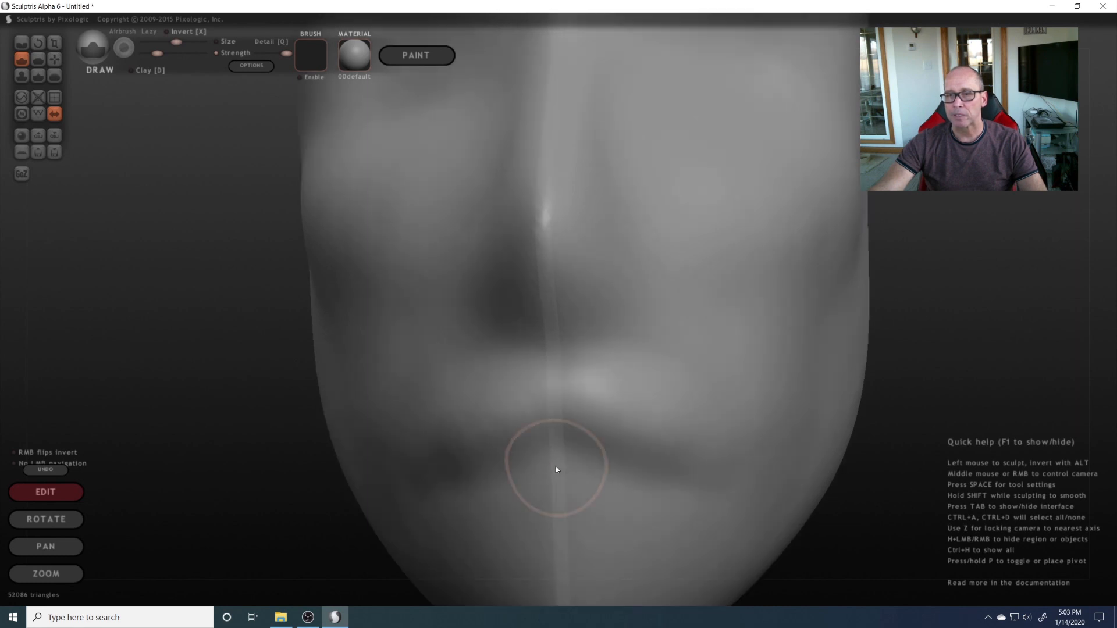
{"action": "mouse_move", "coordinate": [563, 479]}
{"action": "middle_mouse_down"}
{"action": "mouse_move", "coordinate": [571, 509]}
{"action": "mouse_move", "coordinate": [582, 368]}
{"action": "middle_mouse_up"}
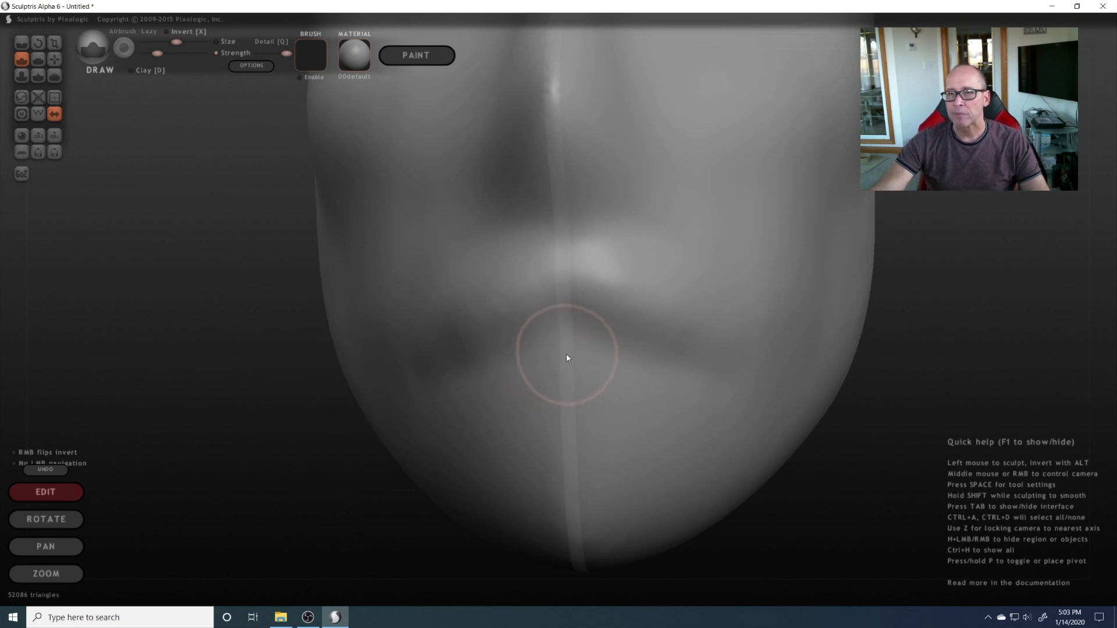
{"action": "mouse_move", "coordinate": [567, 356]}
{"action": "left_mouse_down"}
{"action": "mouse_move", "coordinate": [634, 368]}
{"action": "mouse_move", "coordinate": [588, 378]}
{"action": "mouse_move", "coordinate": [683, 391]}
{"action": "mouse_move", "coordinate": [571, 374]}
{"action": "mouse_move", "coordinate": [628, 389]}
{"action": "mouse_move", "coordinate": [711, 385]}
{"action": "mouse_move", "coordinate": [583, 398]}
{"action": "mouse_move", "coordinate": [431, 372]}
{"action": "mouse_move", "coordinate": [740, 392]}
{"action": "left_mouse_up"}
{"action": "mouse_move", "coordinate": [741, 391]}
{"action": "middle_mouse_down"}
{"action": "mouse_move", "coordinate": [534, 394]}
{"action": "mouse_move", "coordinate": [687, 402]}
{"action": "mouse_move", "coordinate": [546, 427]}
{"action": "mouse_move", "coordinate": [726, 424]}
{"action": "mouse_move", "coordinate": [743, 413]}
{"action": "mouse_move", "coordinate": [731, 391]}
{"action": "mouse_move", "coordinate": [718, 412]}
{"action": "middle_mouse_up"}
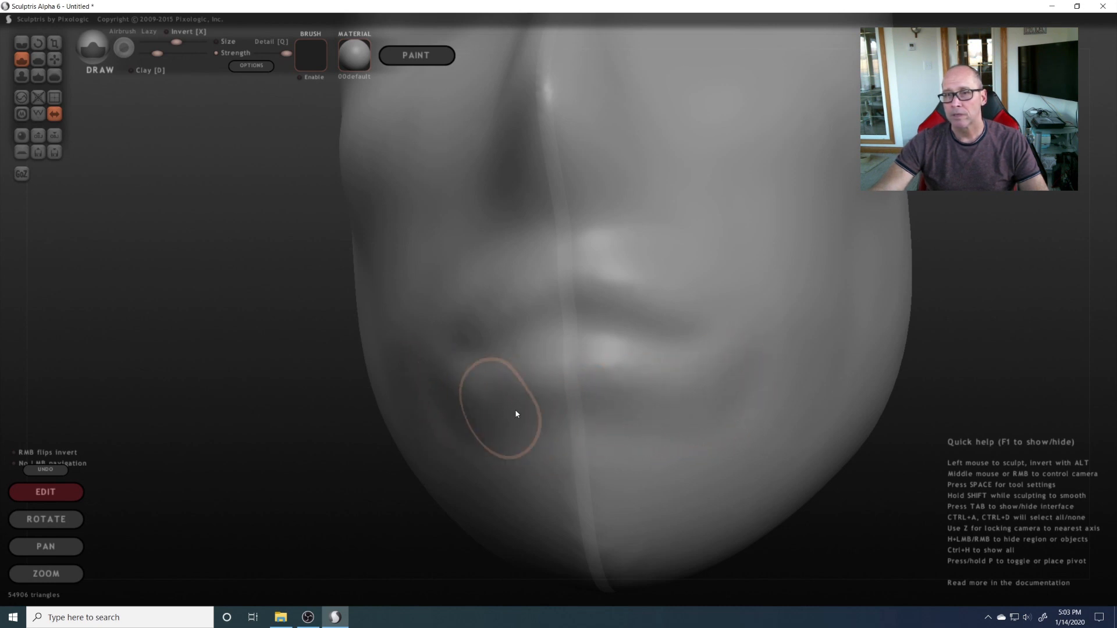
- Refine the underside and outer corner of the lower lip with Draw
{"action": "mouse_move", "coordinate": [636, 431]}
{"action": "middle_mouse_down"}
{"action": "mouse_move", "coordinate": [469, 454]}
{"action": "mouse_move", "coordinate": [596, 464]}
{"action": "mouse_move", "coordinate": [482, 454]}
{"action": "mouse_move", "coordinate": [664, 429]}
{"action": "middle_mouse_up"}
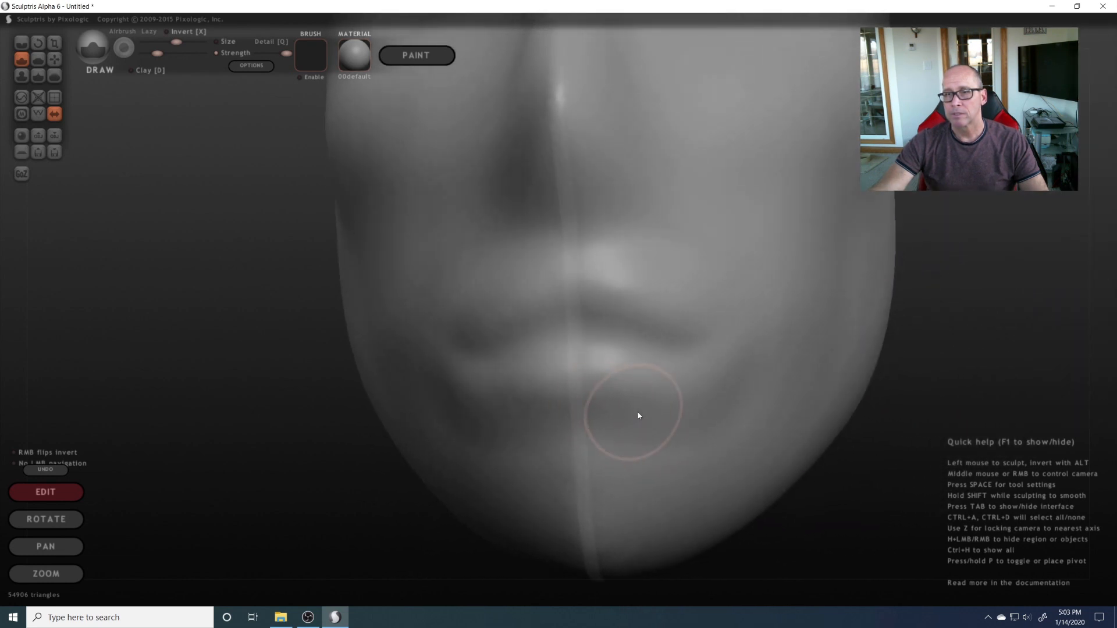
{"action": "mouse_move", "coordinate": [639, 416]}
{"action": "left_mouse_down"}
{"action": "mouse_move", "coordinate": [593, 399]}
{"action": "mouse_move", "coordinate": [539, 405]}
{"action": "mouse_move", "coordinate": [726, 432]}
{"action": "mouse_move", "coordinate": [543, 419]}
{"action": "mouse_move", "coordinate": [501, 399]}
{"action": "mouse_move", "coordinate": [598, 419]}
{"action": "mouse_move", "coordinate": [634, 404]}
{"action": "mouse_move", "coordinate": [569, 405]}
{"action": "mouse_move", "coordinate": [686, 444]}
{"action": "left_mouse_up"}
{"action": "mouse_move", "coordinate": [685, 444]}
{"action": "middle_mouse_down"}
{"action": "mouse_move", "coordinate": [430, 469]}
{"action": "mouse_move", "coordinate": [603, 459]}
{"action": "middle_mouse_up"}
{"action": "mouse_move", "coordinate": [604, 459]}
{"action": "left_mouse_down"}
{"action": "mouse_move", "coordinate": [636, 391]}
{"action": "mouse_move", "coordinate": [706, 370]}
{"action": "left_mouse_up"}
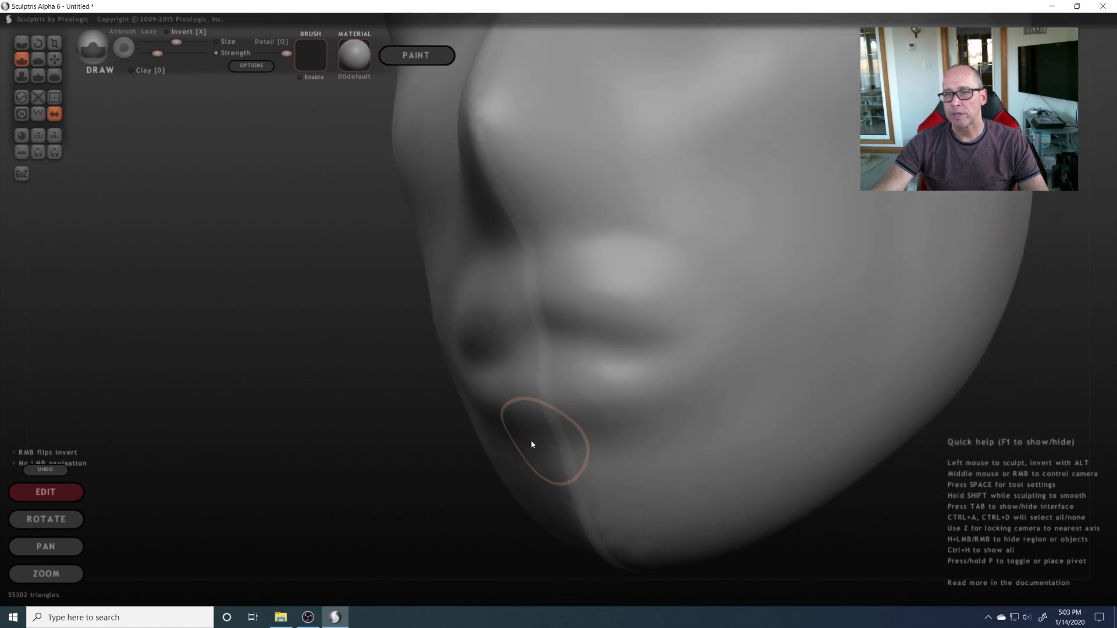
- Examine the lips and the overall head proportions from the front, both sides and in profile
{"action": "middle_click_drag", "start_coordinate": [531, 445], "coordinate": [774, 404]}
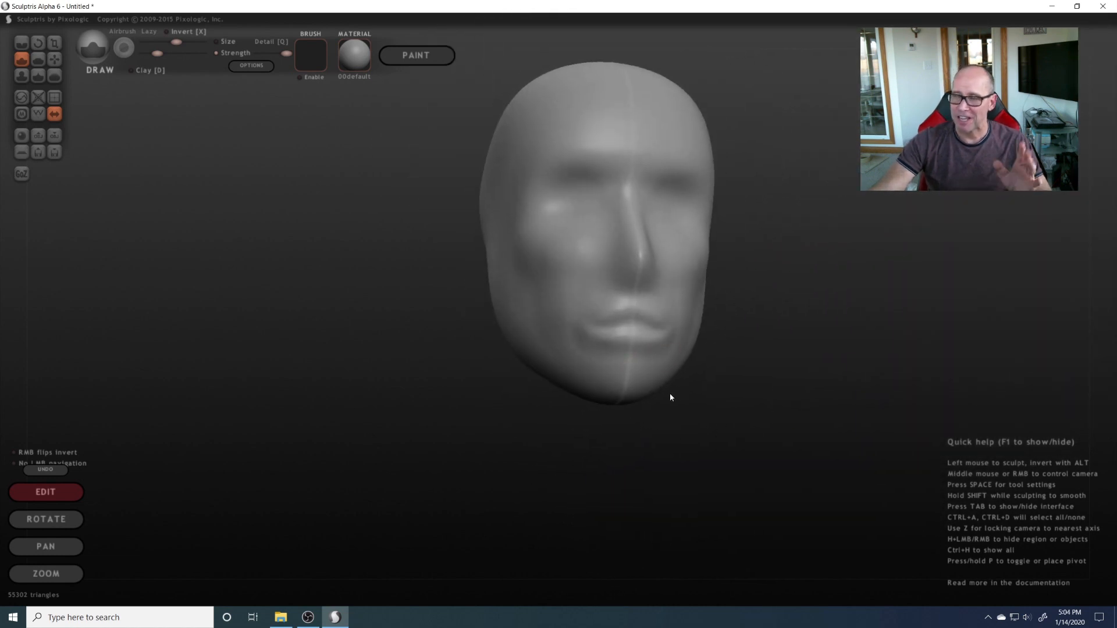
{"action": "scroll", "coordinate": [647, 385], "scroll_direction": "up", "scroll_amount": 5}
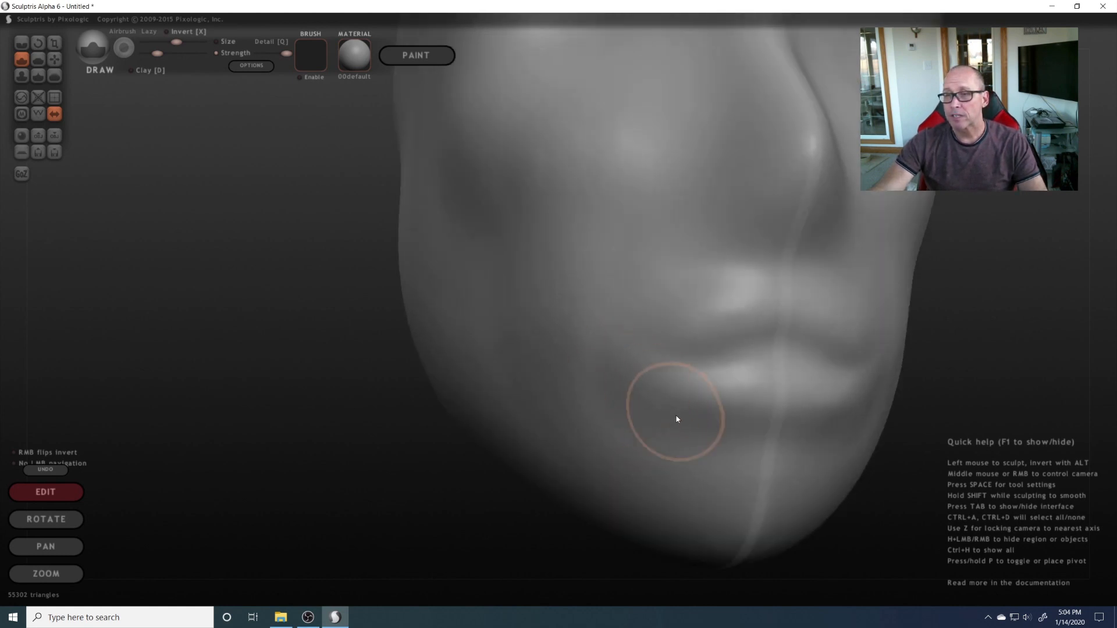
{"action": "mouse_move", "coordinate": [666, 422]}
{"action": "middle_mouse_down"}
{"action": "mouse_move", "coordinate": [651, 471]}
{"action": "mouse_move", "coordinate": [617, 499]}
{"action": "mouse_move", "coordinate": [526, 514]}
{"action": "mouse_move", "coordinate": [670, 486]}
{"action": "mouse_move", "coordinate": [681, 471]}
{"action": "mouse_move", "coordinate": [671, 442]}
{"action": "mouse_move", "coordinate": [539, 459]}
{"action": "mouse_move", "coordinate": [696, 464]}
{"action": "mouse_move", "coordinate": [768, 451]}
{"action": "mouse_move", "coordinate": [738, 422]}
{"action": "mouse_move", "coordinate": [728, 441]}
{"action": "mouse_move", "coordinate": [601, 431]}
{"action": "mouse_move", "coordinate": [573, 453]}
{"action": "mouse_move", "coordinate": [544, 428]}
{"action": "middle_mouse_up"}
{"action": "mouse_move", "coordinate": [540, 431]}
{"action": "left_mouse_down"}
{"action": "mouse_move", "coordinate": [581, 463]}
{"action": "mouse_move", "coordinate": [675, 469]}
{"action": "mouse_move", "coordinate": [700, 382]}
{"action": "left_mouse_up"}
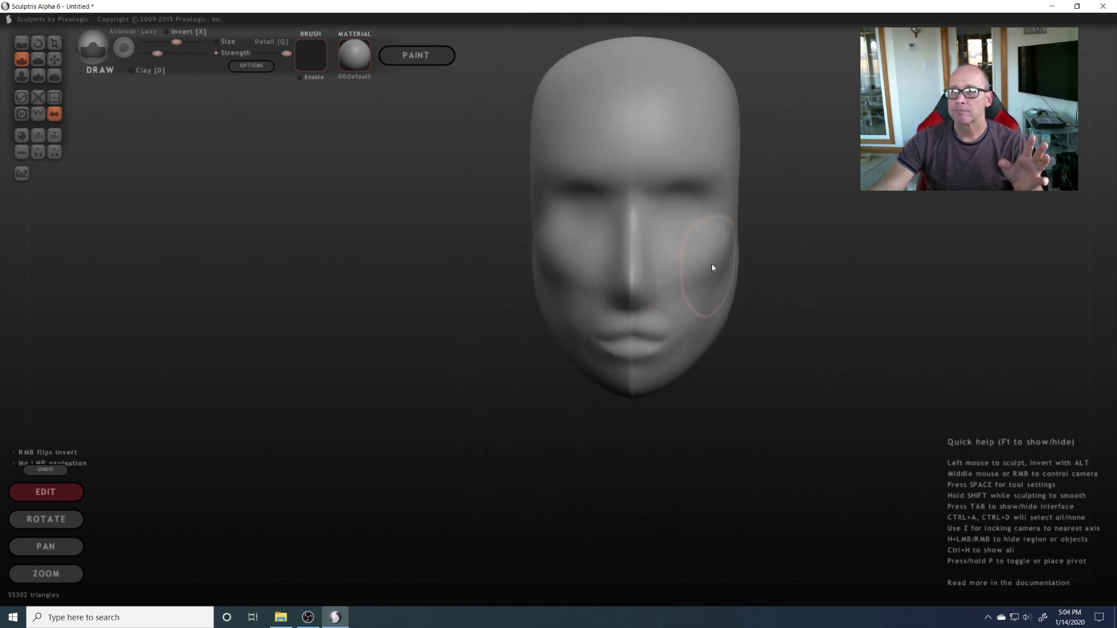
{"action": "mouse_move", "coordinate": [687, 316]}
{"action": "middle_mouse_down"}
{"action": "mouse_move", "coordinate": [619, 336]}
{"action": "mouse_move", "coordinate": [592, 312]}
{"action": "mouse_move", "coordinate": [579, 316]}
{"action": "middle_mouse_up"}
{"action": "mouse_move", "coordinate": [623, 264]}
{"action": "middle_mouse_down"}
{"action": "mouse_move", "coordinate": [585, 316]}
{"action": "mouse_move", "coordinate": [531, 361]}
{"action": "mouse_move", "coordinate": [543, 326]}
{"action": "middle_mouse_up"}
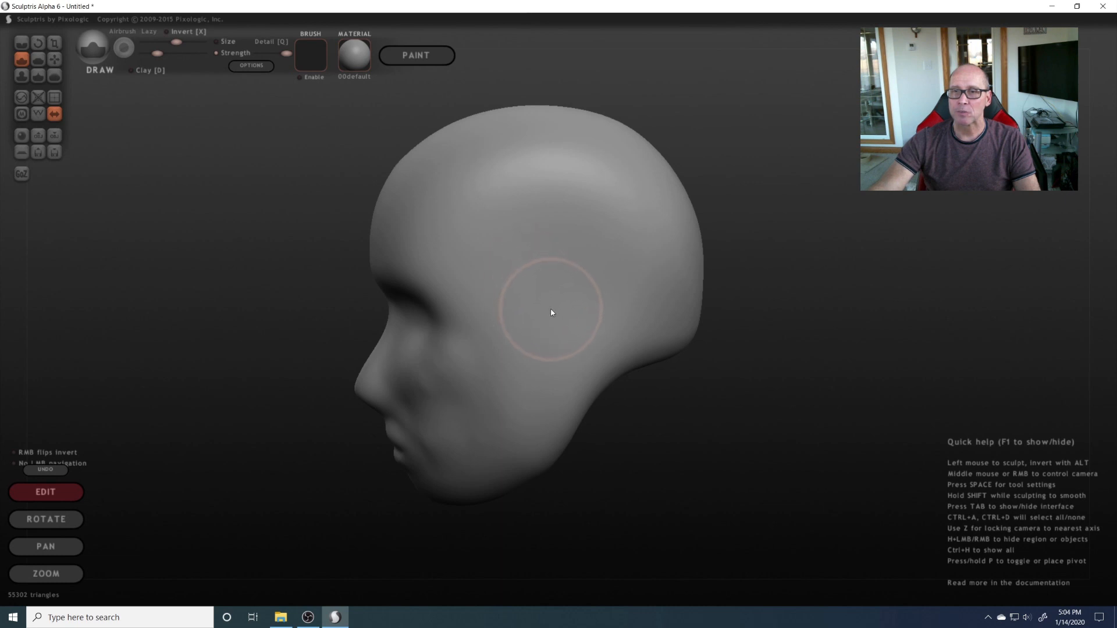
{"action": "scroll", "coordinate": [538, 315], "scroll_direction": "up", "scroll_amount": 3}
{"action": "scroll", "coordinate": [549, 347], "scroll_direction": "down", "scroll_amount": 3}
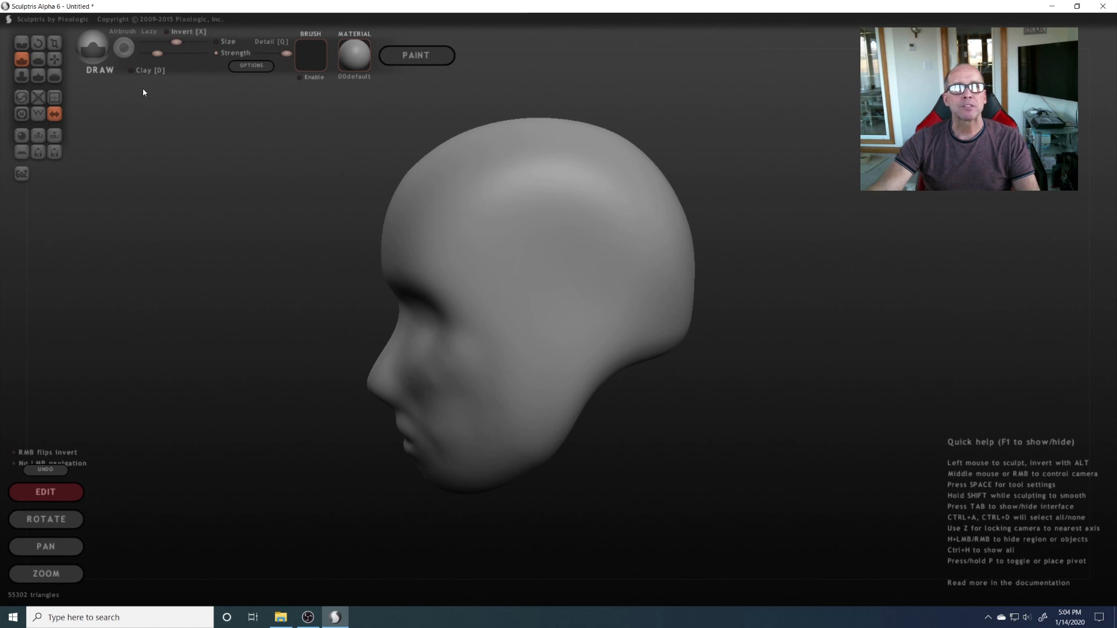
- Paint a crescent-shaped mask on the side of the head at the ear position, widening it toward the back
{"action": "scroll", "coordinate": [305, 225], "scroll_direction": "up", "scroll_amount": 6}
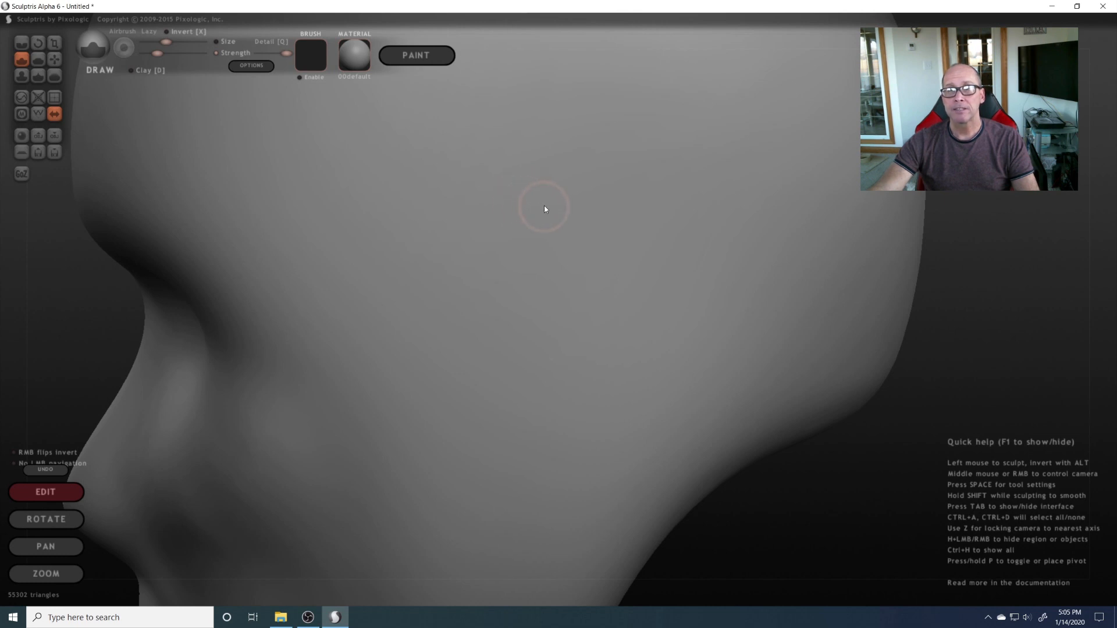
{"action": "key", "text": "m"}
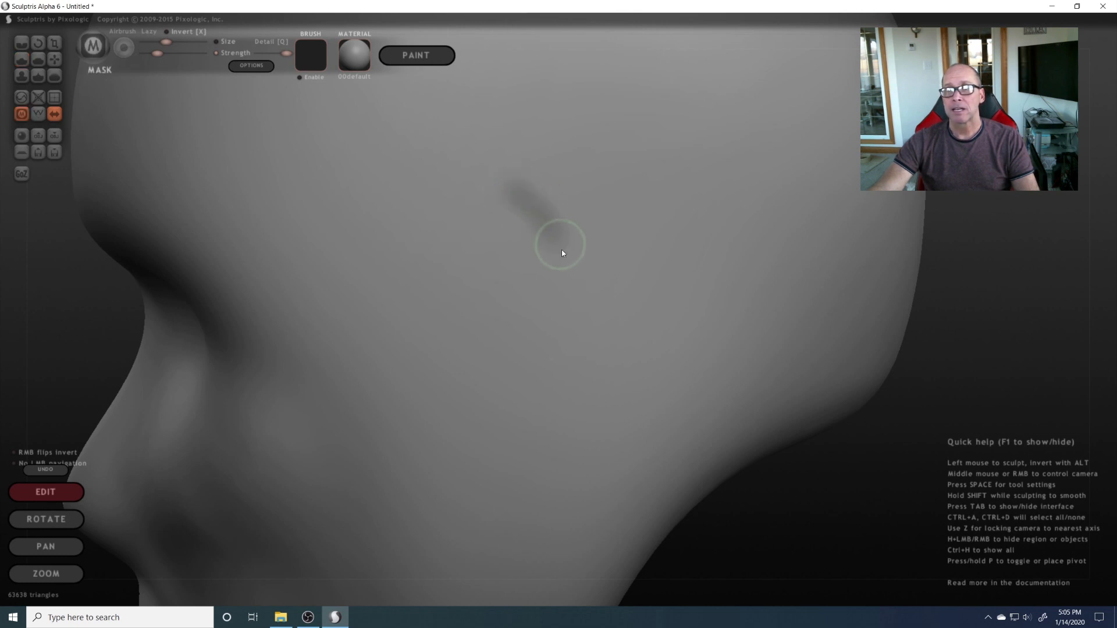
{"action": "left_click_drag", "start_coordinate": [562, 254], "coordinate": [543, 396]}
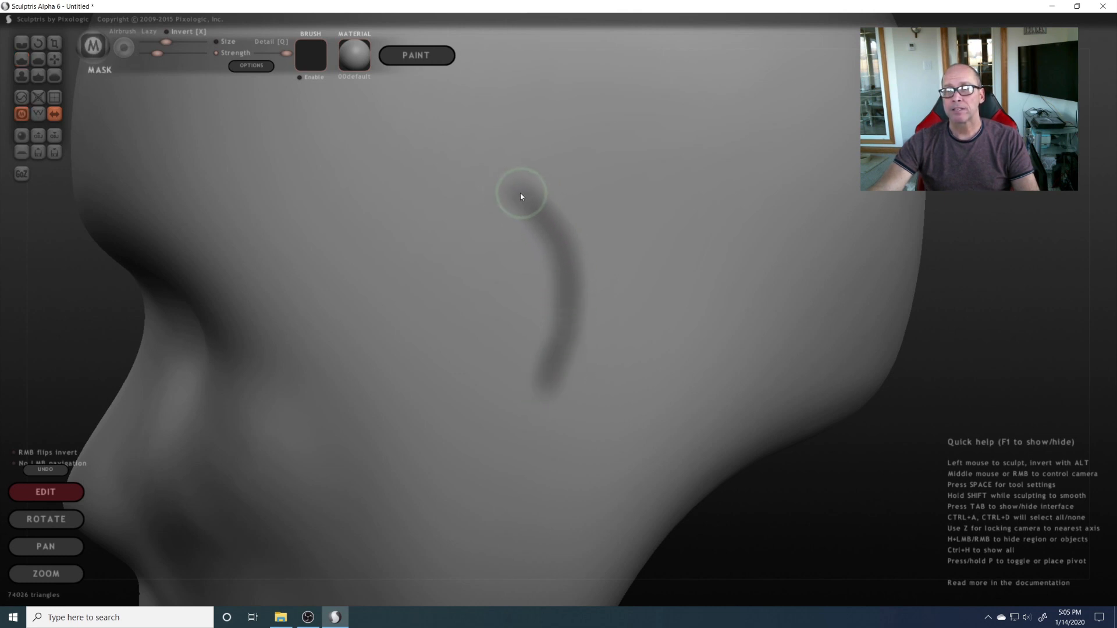
{"action": "left_click_drag", "start_coordinate": [574, 252], "coordinate": [565, 374]}
{"action": "mouse_move", "coordinate": [583, 321]}
{"action": "left_mouse_down"}
{"action": "mouse_move", "coordinate": [549, 210]}
{"action": "mouse_move", "coordinate": [590, 297]}
{"action": "left_mouse_up"}
{"action": "mouse_move", "coordinate": [570, 369]}
{"action": "left_mouse_down"}
{"action": "mouse_move", "coordinate": [594, 308]}
{"action": "mouse_move", "coordinate": [559, 213]}
{"action": "left_mouse_up"}
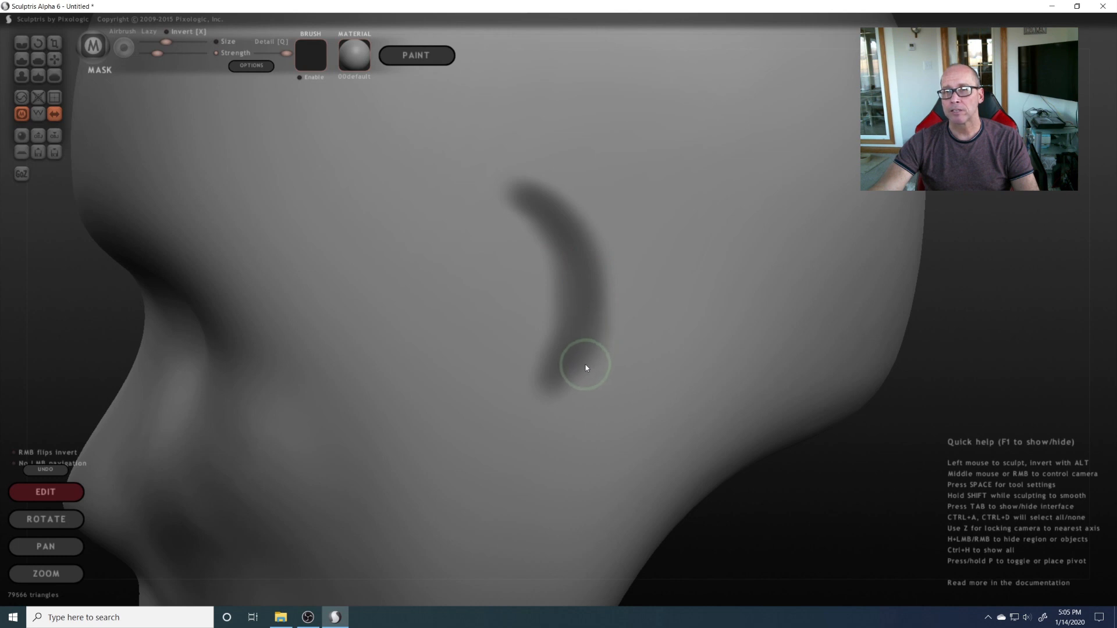
{"action": "left_click_drag", "start_coordinate": [586, 368], "coordinate": [577, 384]}
- Switch back to Draw and extend the crescent mask's lower end, filling in its upper curve with more masking
{"action": "key", "text": "d"}
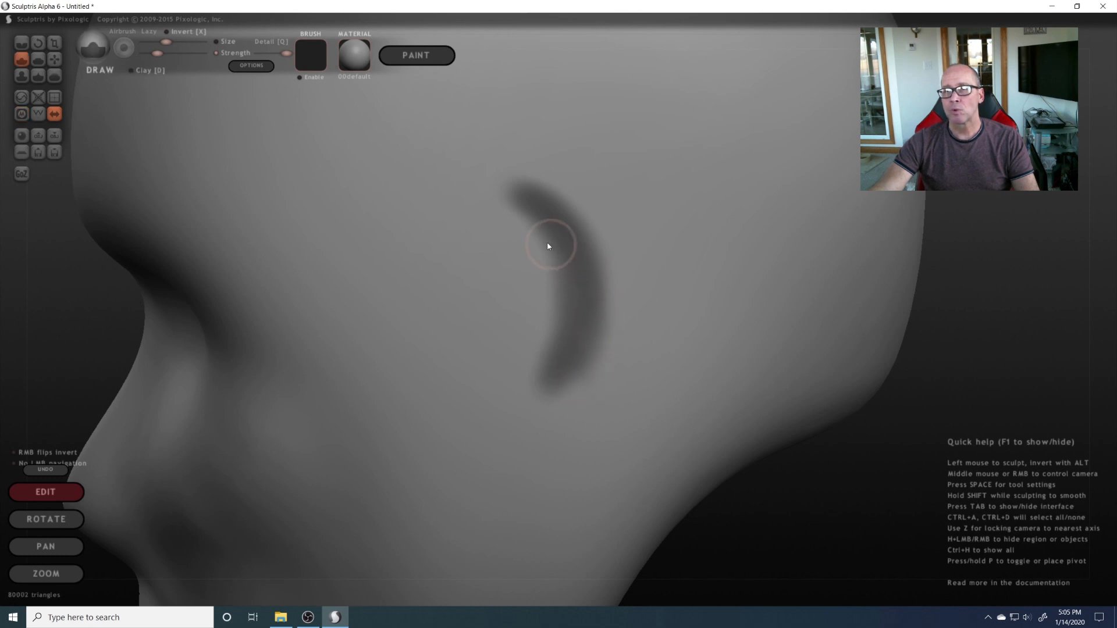
{"action": "mouse_move", "coordinate": [547, 243]}
{"action": "left_mouse_down", "text": "ctrl"}
{"action": "mouse_move", "coordinate": [568, 253]}
{"action": "mouse_move", "coordinate": [553, 399]}
{"action": "mouse_move", "coordinate": [543, 397]}
{"action": "left_mouse_up", "text": "ctrl"}
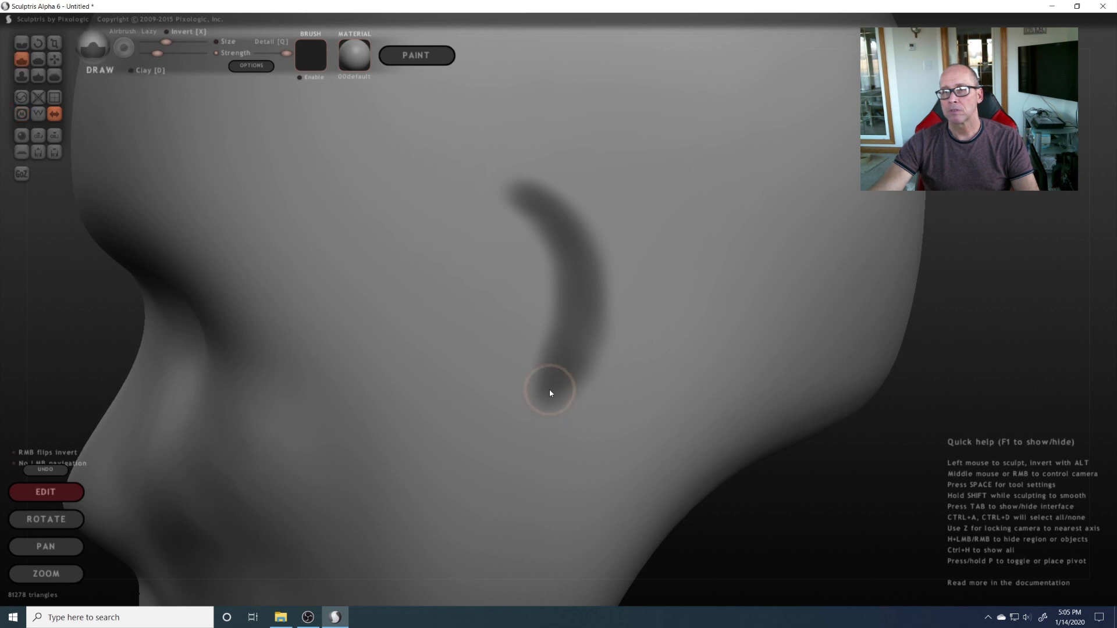
{"action": "left_click_drag", "start_coordinate": [551, 203], "coordinate": [581, 257], "text": "ctrl"}
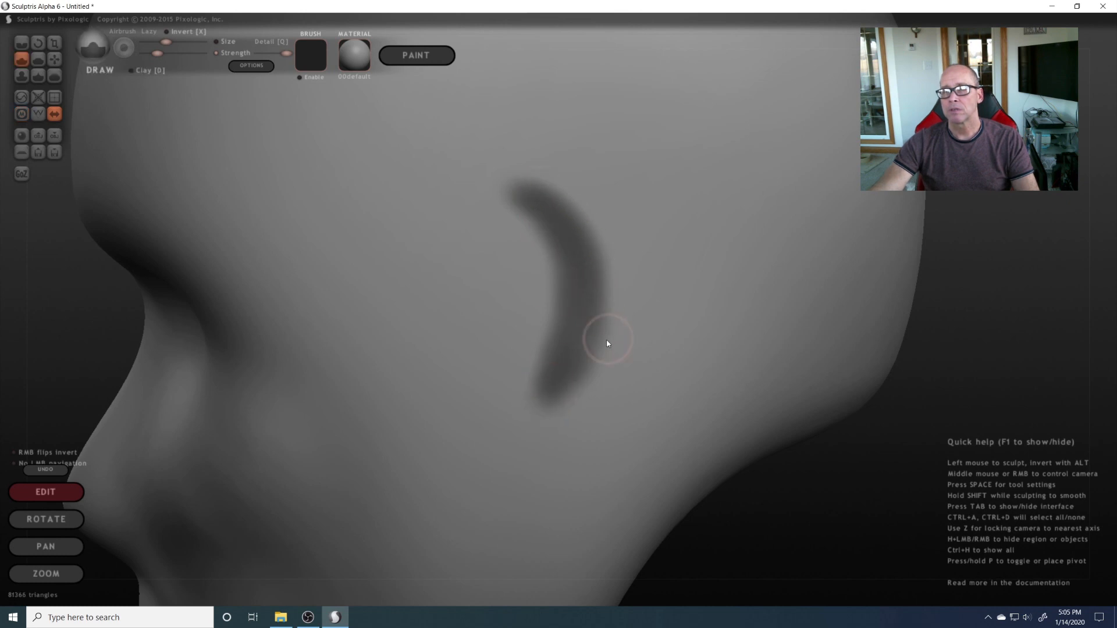
{"action": "left_click_drag", "start_coordinate": [548, 211], "coordinate": [581, 275], "text": "ctrl"}
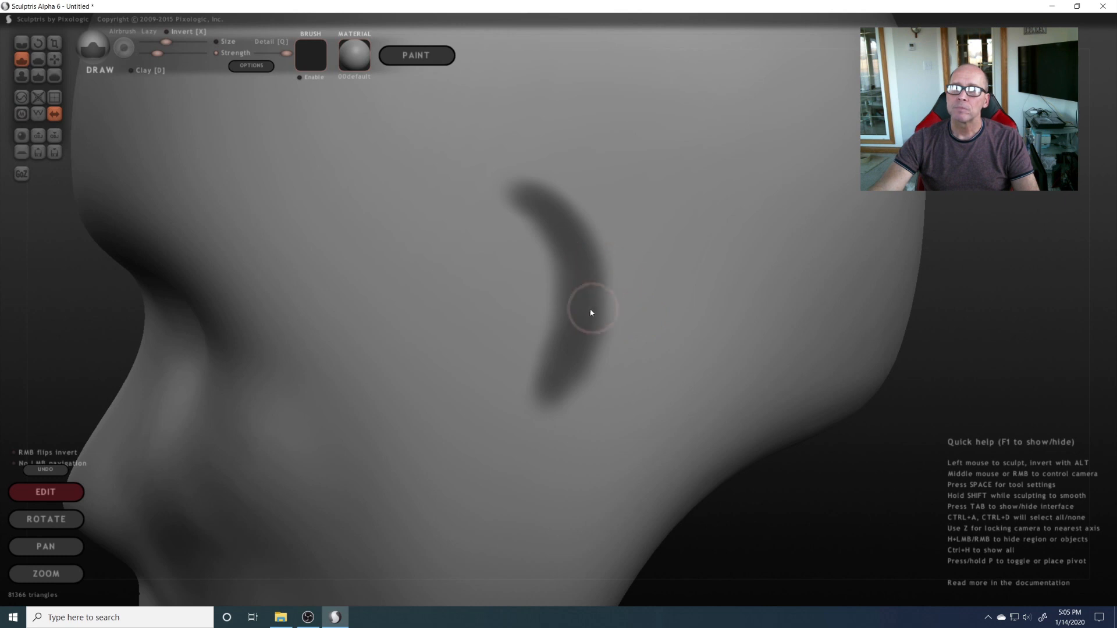
- Invert the mask so only the ear crescent can be sculpted, and check it from the side and above
{"action": "scroll", "coordinate": [516, 256], "scroll_direction": "down", "scroll_amount": 5}
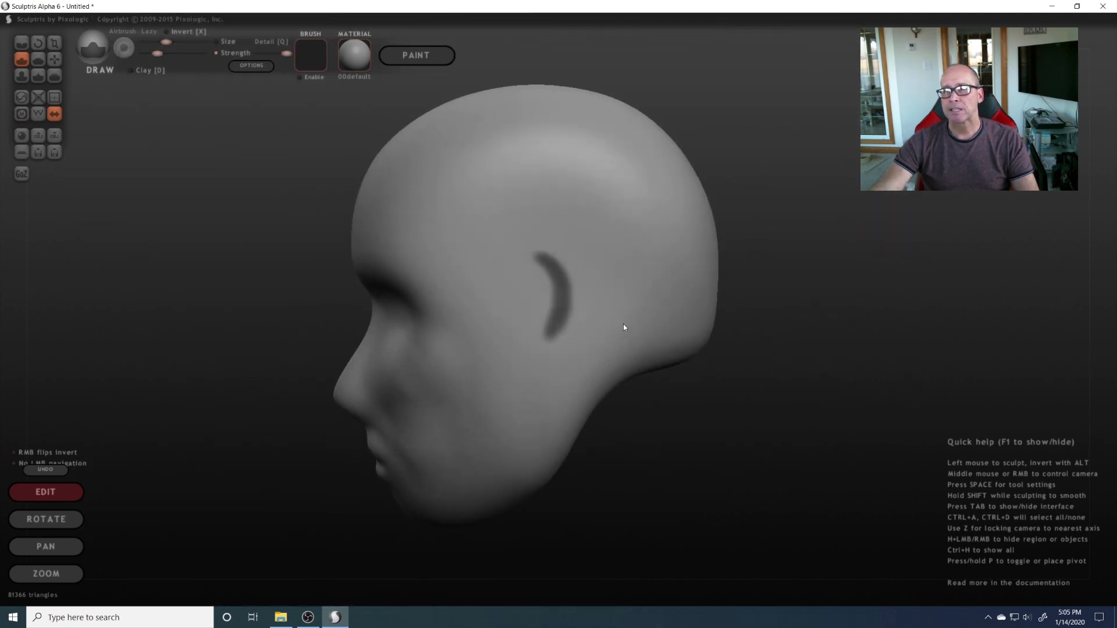
{"action": "middle_click_drag", "start_coordinate": [623, 324], "coordinate": [658, 320]}
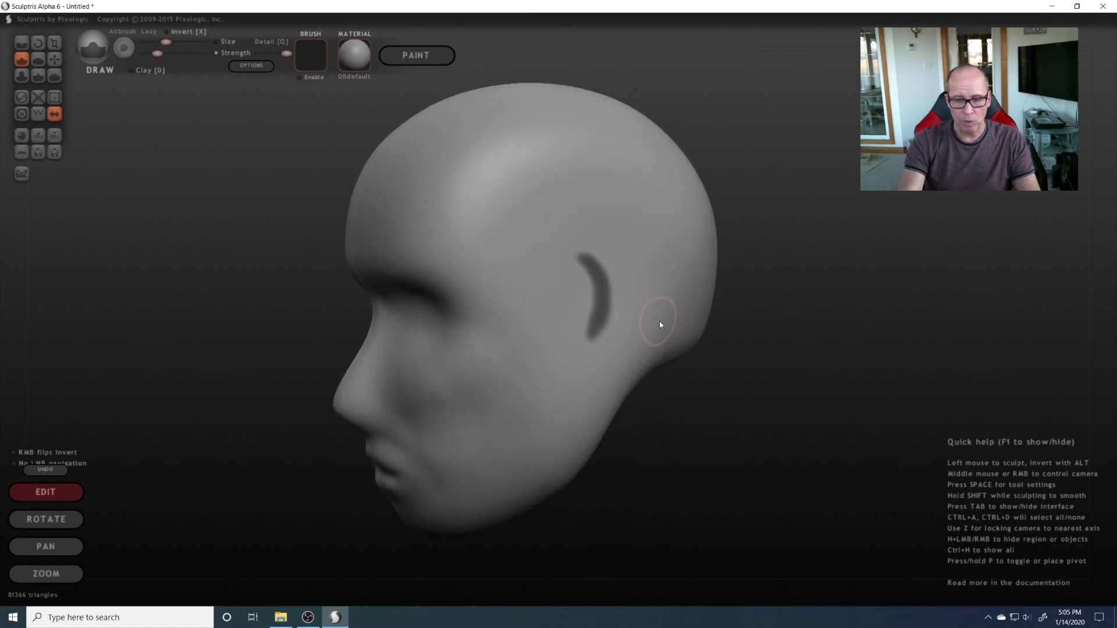
{"action": "key", "text": "ctrl+i"}
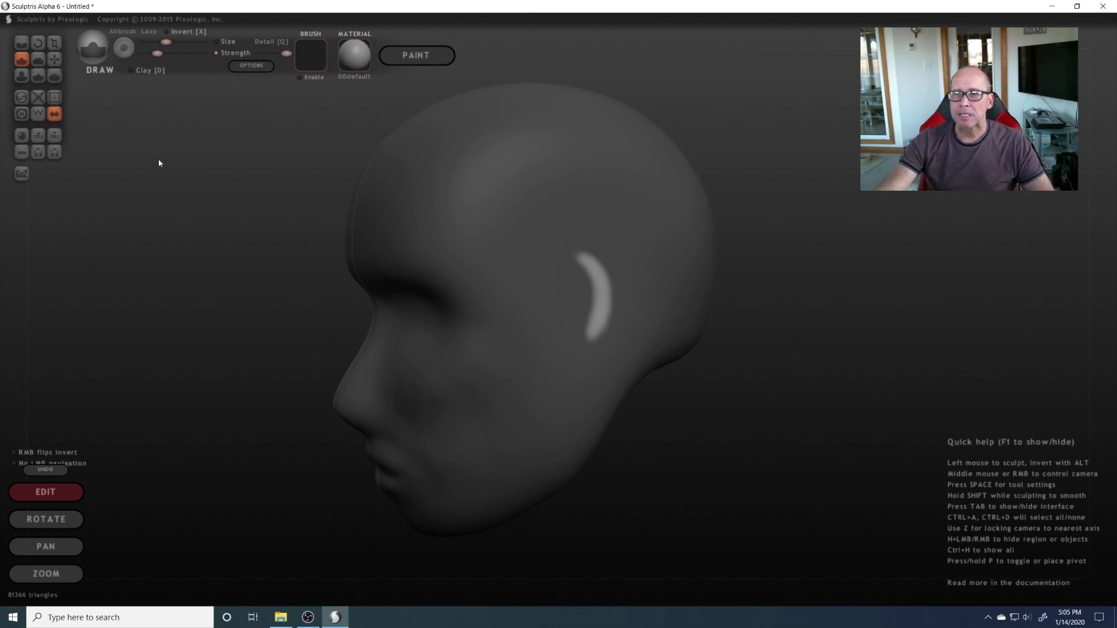
{"action": "mouse_move", "coordinate": [344, 226]}
{"action": "left_mouse_down"}
{"action": "mouse_move", "coordinate": [354, 206]}
{"action": "mouse_move", "coordinate": [367, 207]}
{"action": "left_mouse_up"}
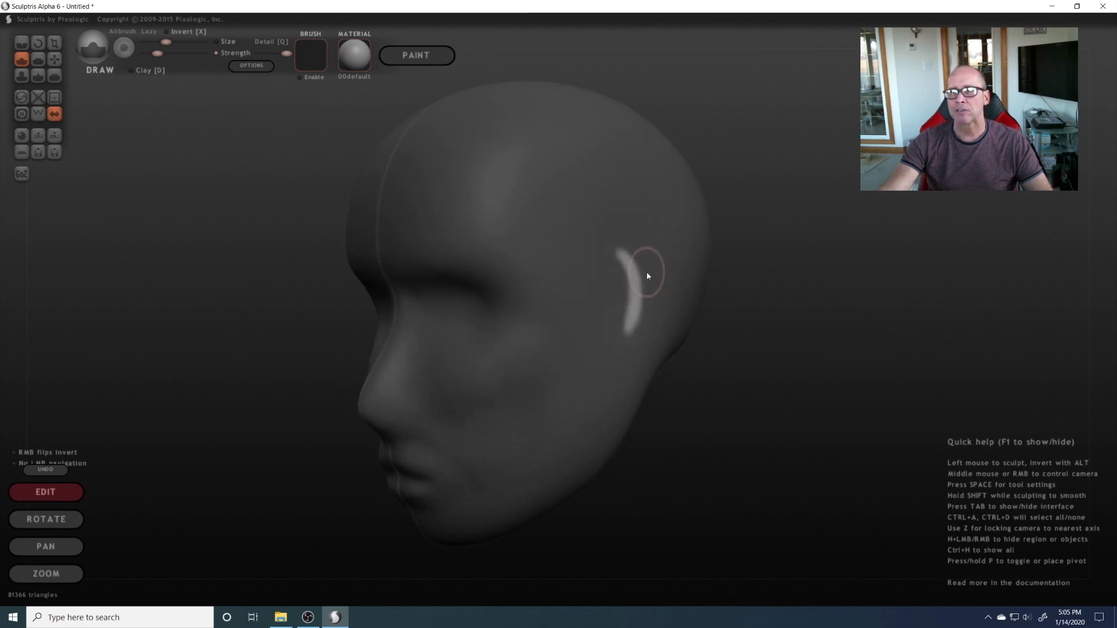
{"action": "middle_click_drag", "start_coordinate": [669, 292], "coordinate": [690, 399]}
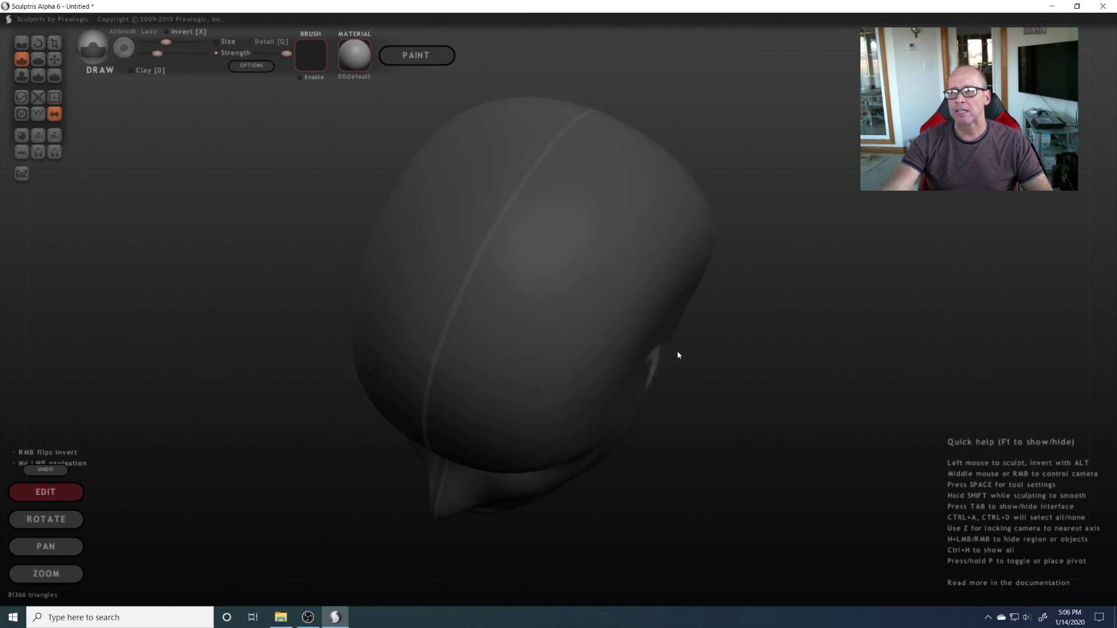
{"action": "middle_click_drag", "start_coordinate": [675, 374], "coordinate": [623, 257]}
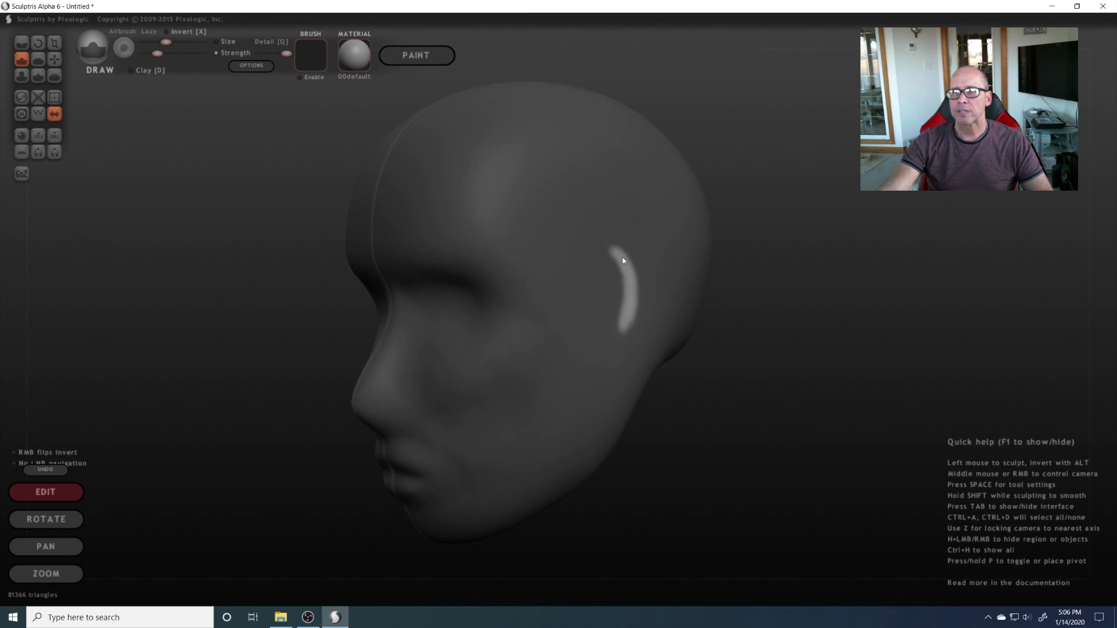
- Pull the unmasked crescent outward and back from the side of the head with Grab to start the ear
{"action": "scroll", "coordinate": [287, 228], "scroll_direction": "down", "scroll_amount": 3}
{"action": "left_click", "coordinate": [54, 58]}
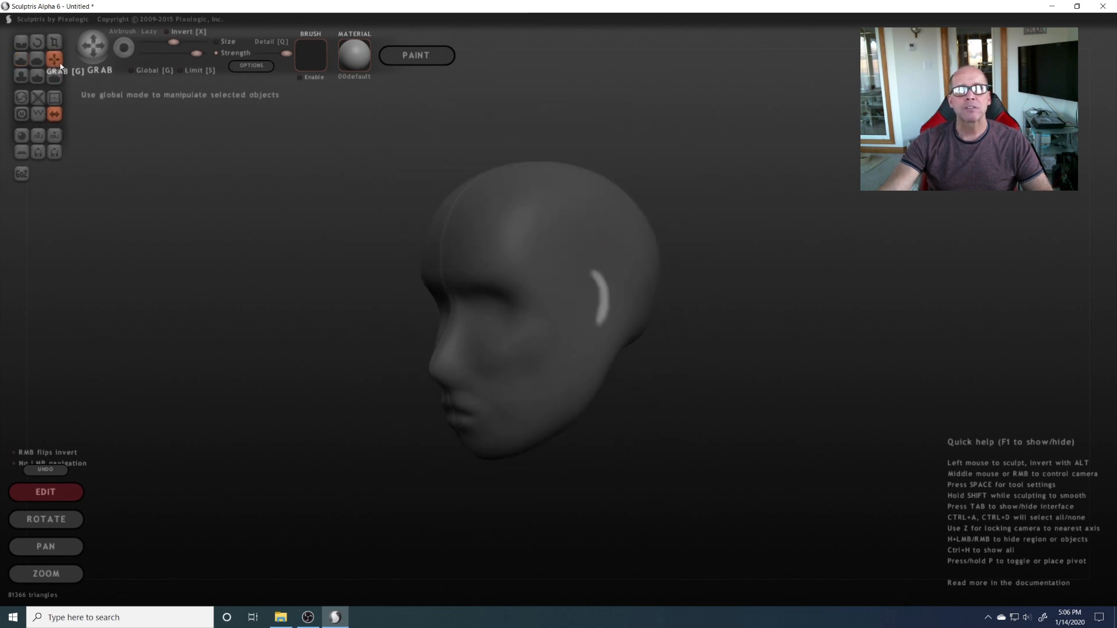
{"action": "scroll", "coordinate": [595, 299], "scroll_direction": "up", "scroll_amount": 2}
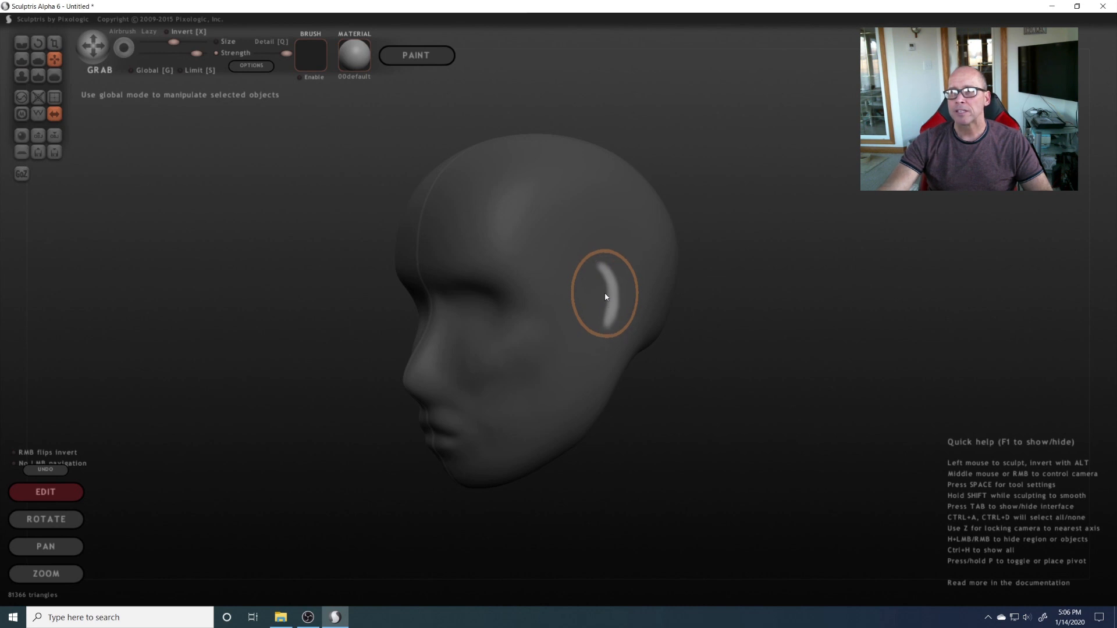
{"action": "mouse_move", "coordinate": [605, 295]}
{"action": "left_mouse_down"}
{"action": "mouse_move", "coordinate": [624, 289]}
{"action": "mouse_move", "coordinate": [611, 276]}
{"action": "left_mouse_up"}
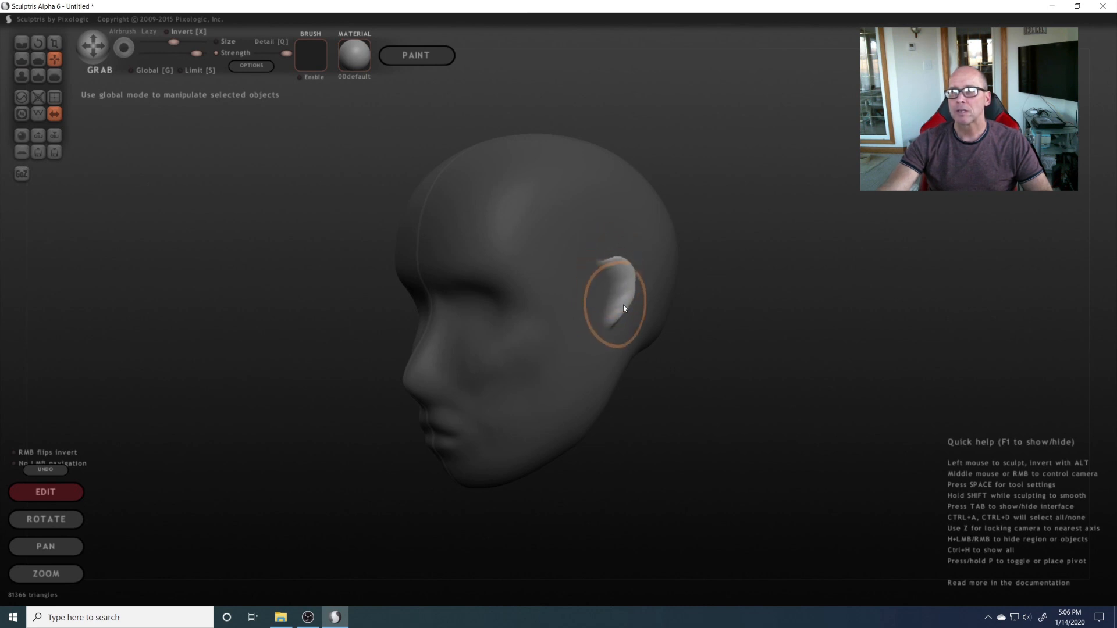
- Shape the ear with Grab, raising and rounding its upper edge and pulling its lower end down
{"action": "scroll", "coordinate": [634, 326], "scroll_direction": "up", "scroll_amount": 2}
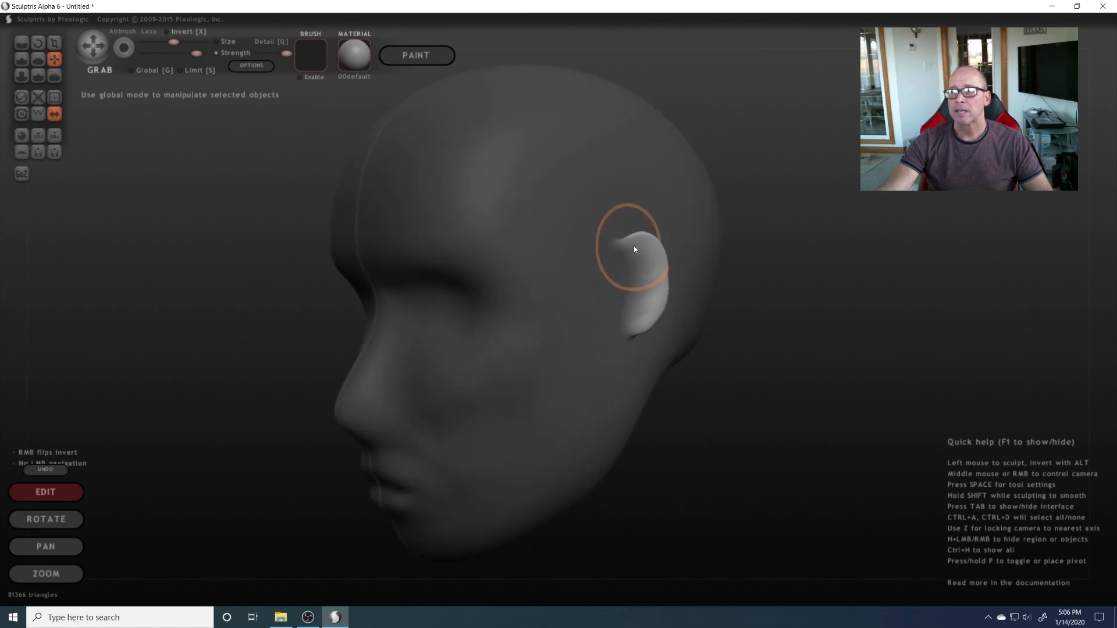
{"action": "mouse_move", "coordinate": [642, 269]}
{"action": "middle_mouse_down"}
{"action": "mouse_move", "coordinate": [643, 312]}
{"action": "mouse_move", "coordinate": [549, 309]}
{"action": "mouse_move", "coordinate": [719, 312]}
{"action": "middle_mouse_up"}
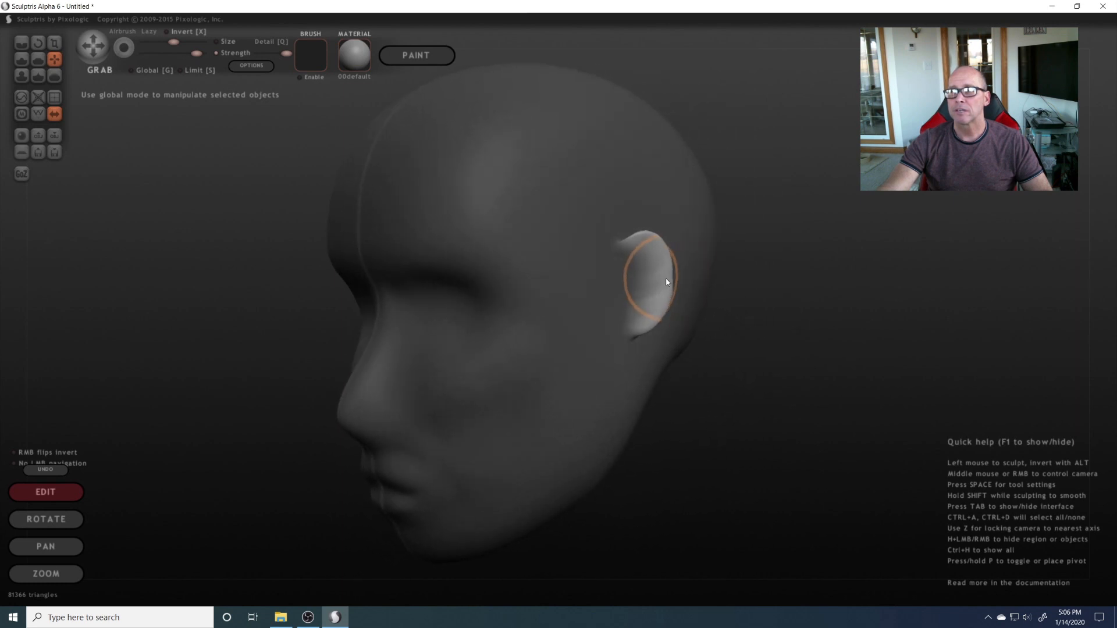
{"action": "left_click_drag", "start_coordinate": [651, 254], "coordinate": [631, 239]}
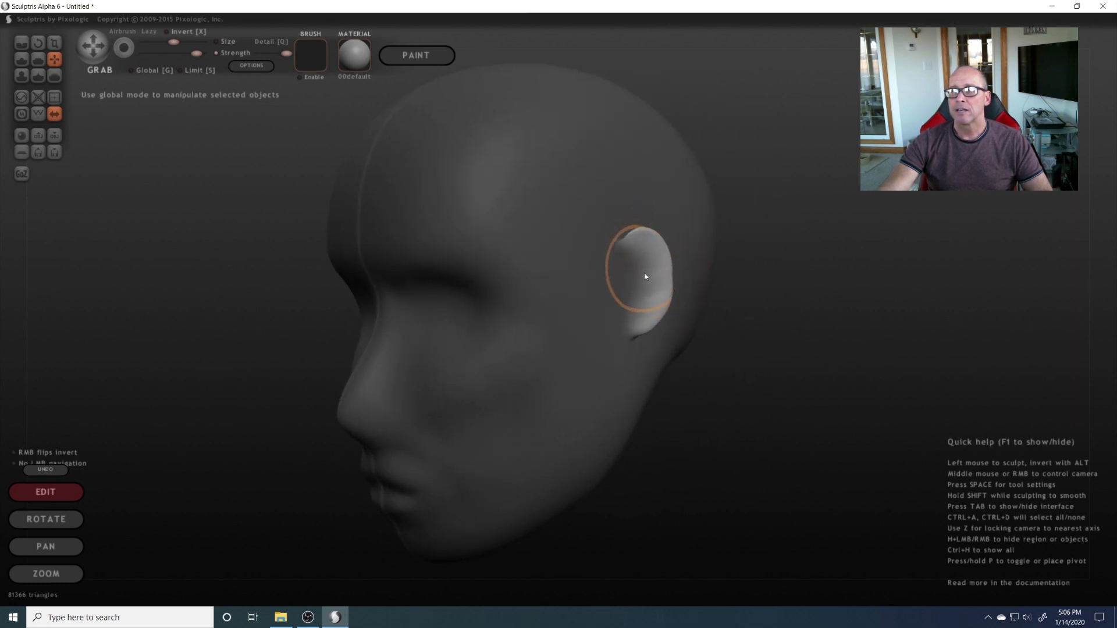
{"action": "mouse_move", "coordinate": [652, 328]}
{"action": "left_mouse_down"}
{"action": "mouse_move", "coordinate": [654, 319]}
{"action": "mouse_move", "coordinate": [655, 337]}
{"action": "left_mouse_up"}
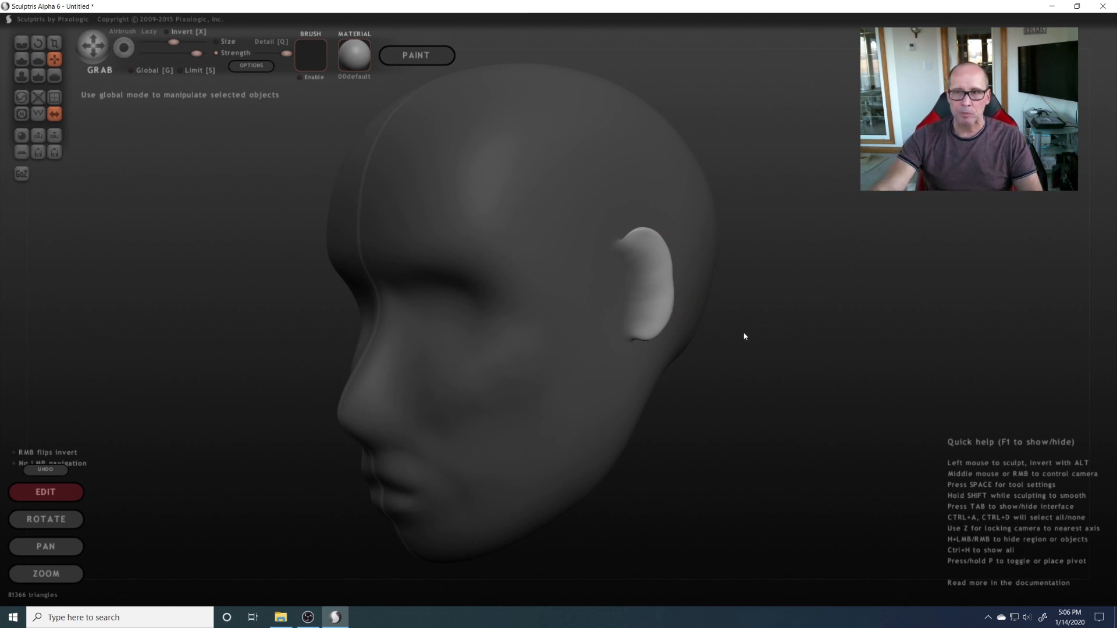
- Pull the ear's outer edge slightly farther from the head with Grab, working from above and checking from behind
{"action": "mouse_move", "coordinate": [743, 334]}
{"action": "left_mouse_down"}
{"action": "mouse_move", "coordinate": [910, 319]}
{"action": "mouse_move", "coordinate": [930, 331]}
{"action": "mouse_move", "coordinate": [741, 335]}
{"action": "left_mouse_up"}
{"action": "middle_click_drag", "start_coordinate": [722, 292], "coordinate": [677, 453]}
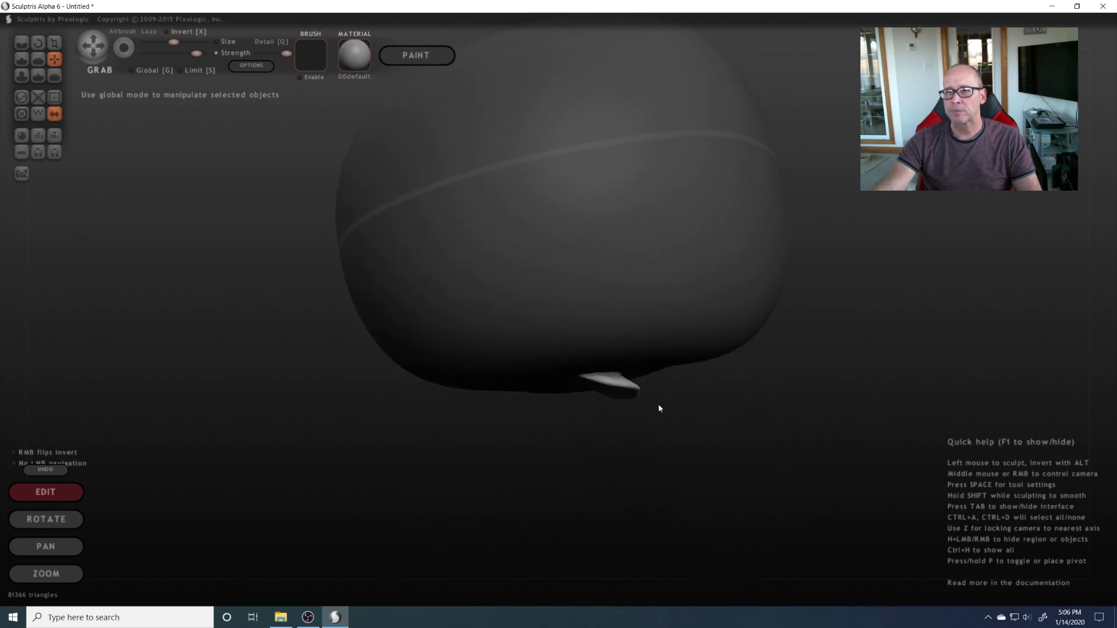
{"action": "mouse_move", "coordinate": [660, 408]}
{"action": "middle_mouse_down"}
{"action": "mouse_move", "coordinate": [668, 449]}
{"action": "mouse_move", "coordinate": [656, 427]}
{"action": "middle_mouse_up"}
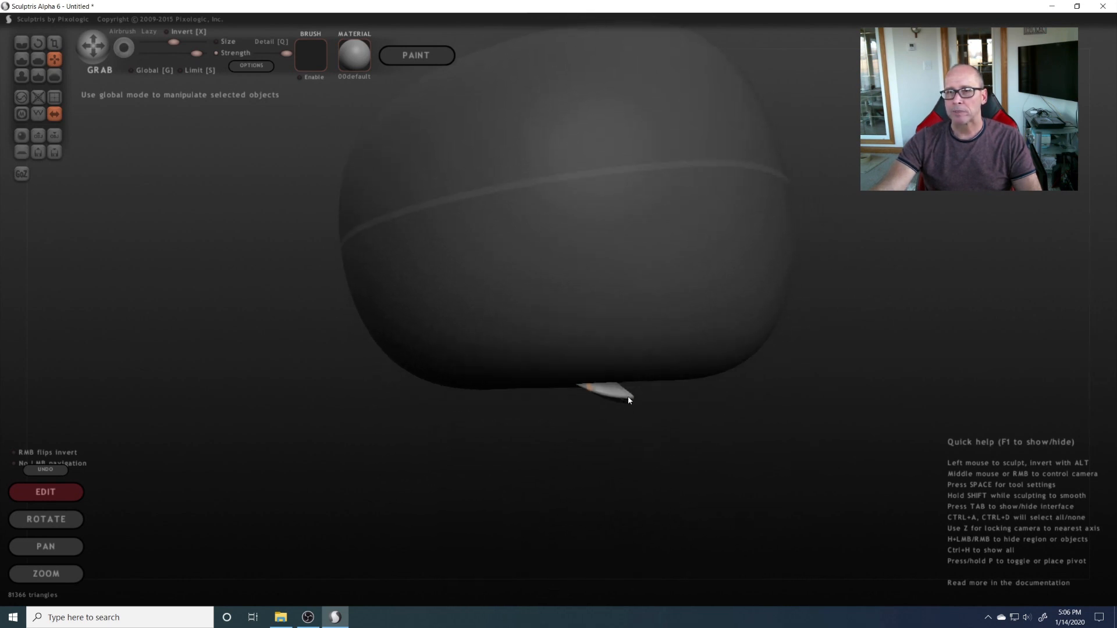
{"action": "left_click_drag", "start_coordinate": [628, 400], "coordinate": [627, 409]}
{"action": "middle_click_drag", "start_coordinate": [628, 406], "coordinate": [508, 254]}
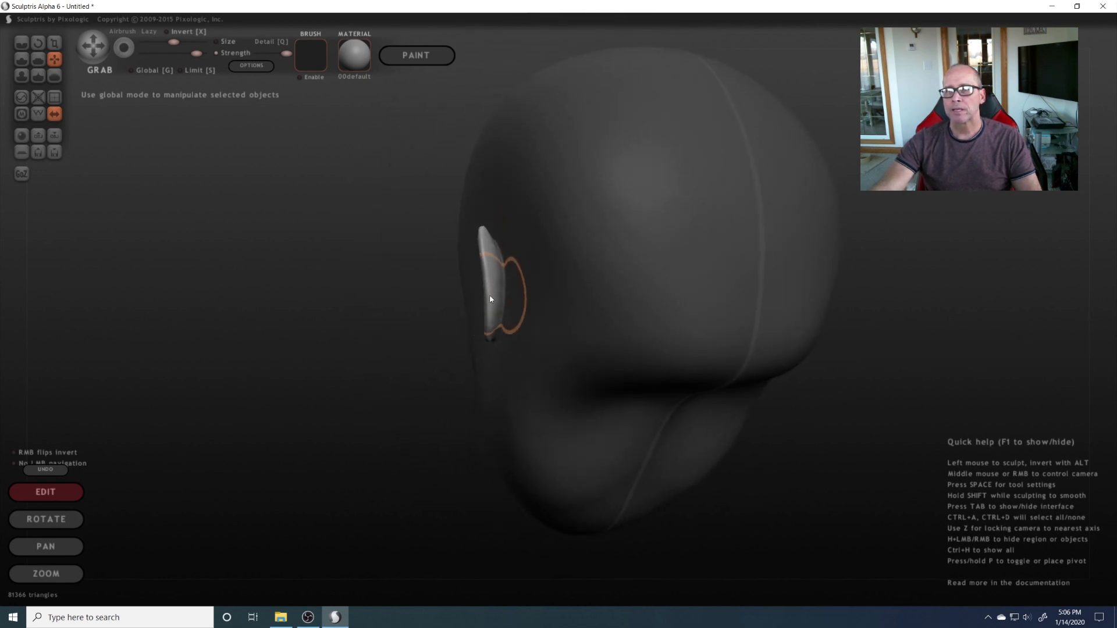
- Clear the mask so the whole head is sculptable again, checking the ears from the back, side and front
{"action": "mouse_move", "coordinate": [490, 299]}
{"action": "middle_mouse_down"}
{"action": "mouse_move", "coordinate": [921, 304]}
{"action": "mouse_move", "coordinate": [808, 319]}
{"action": "mouse_move", "coordinate": [623, 374]}
{"action": "mouse_move", "coordinate": [573, 327]}
{"action": "middle_mouse_up"}
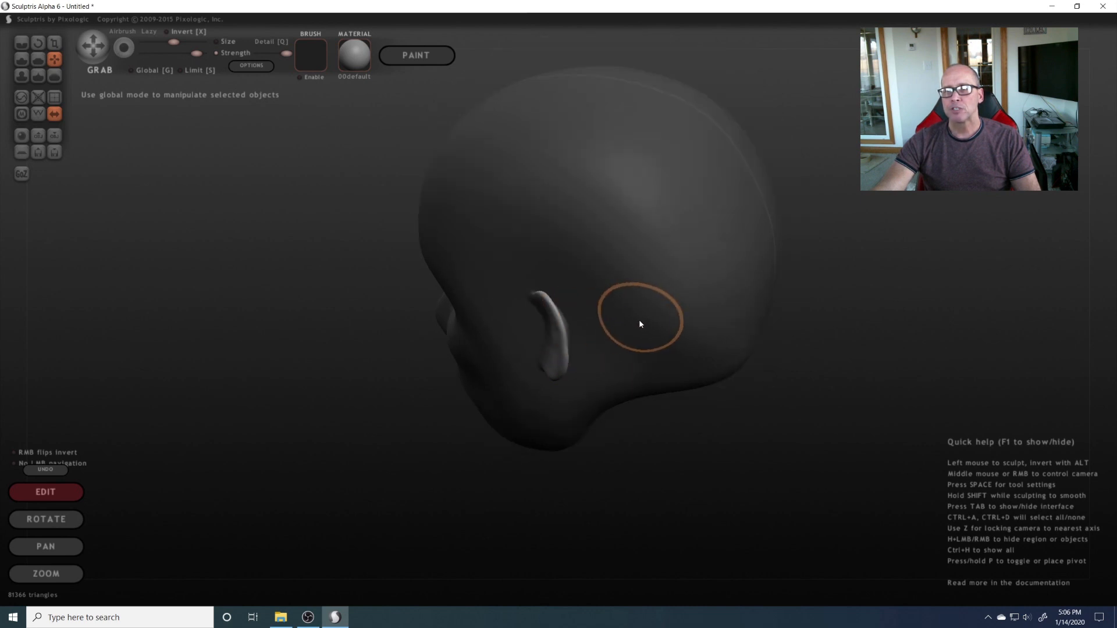
{"action": "mouse_move", "coordinate": [640, 321]}
{"action": "middle_mouse_down"}
{"action": "mouse_move", "coordinate": [947, 249]}
{"action": "mouse_move", "coordinate": [935, 254]}
{"action": "middle_mouse_up"}
{"action": "scroll", "coordinate": [931, 257], "scroll_direction": "down", "scroll_amount": 4}
{"action": "middle_click_drag", "start_coordinate": [805, 323], "coordinate": [617, 337]}
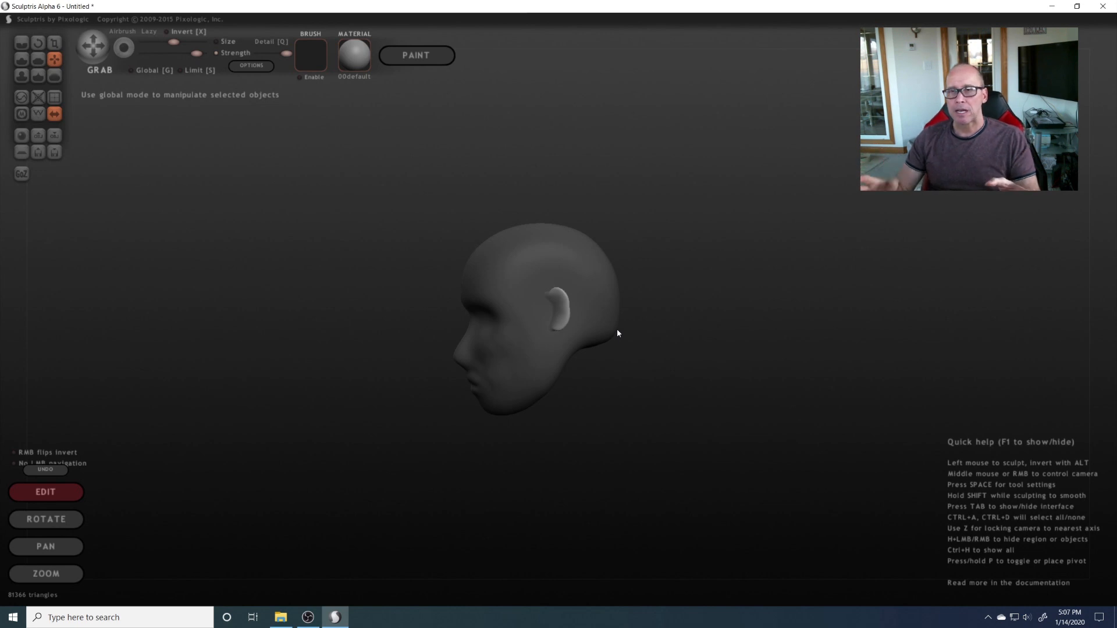
{"action": "right_click_drag", "start_coordinate": [593, 330], "coordinate": [695, 329]}
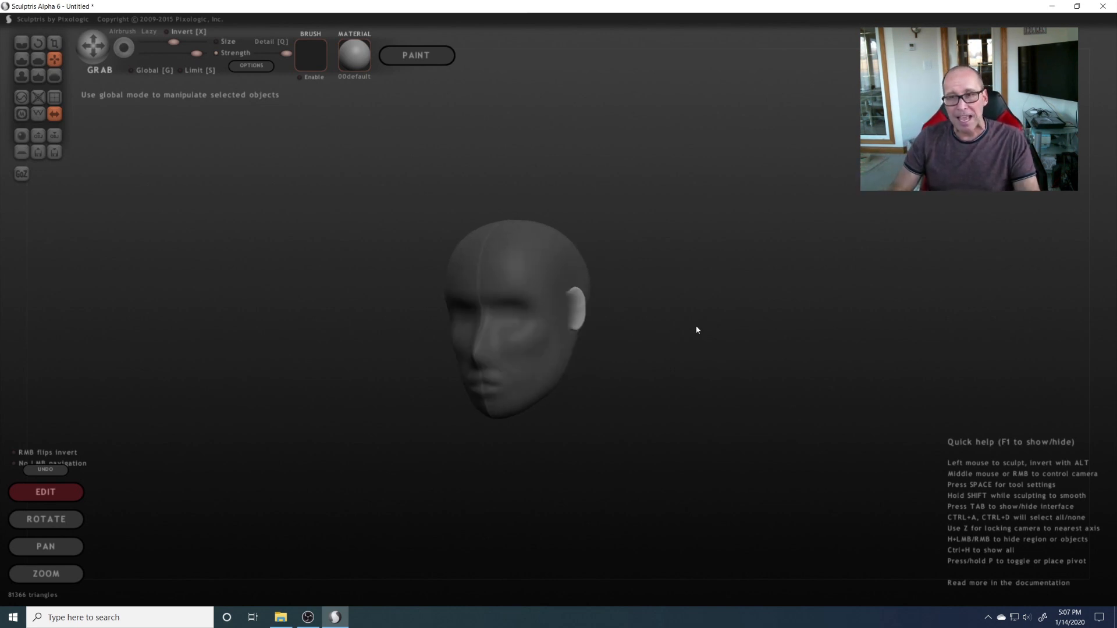
{"action": "key", "text": "z"}
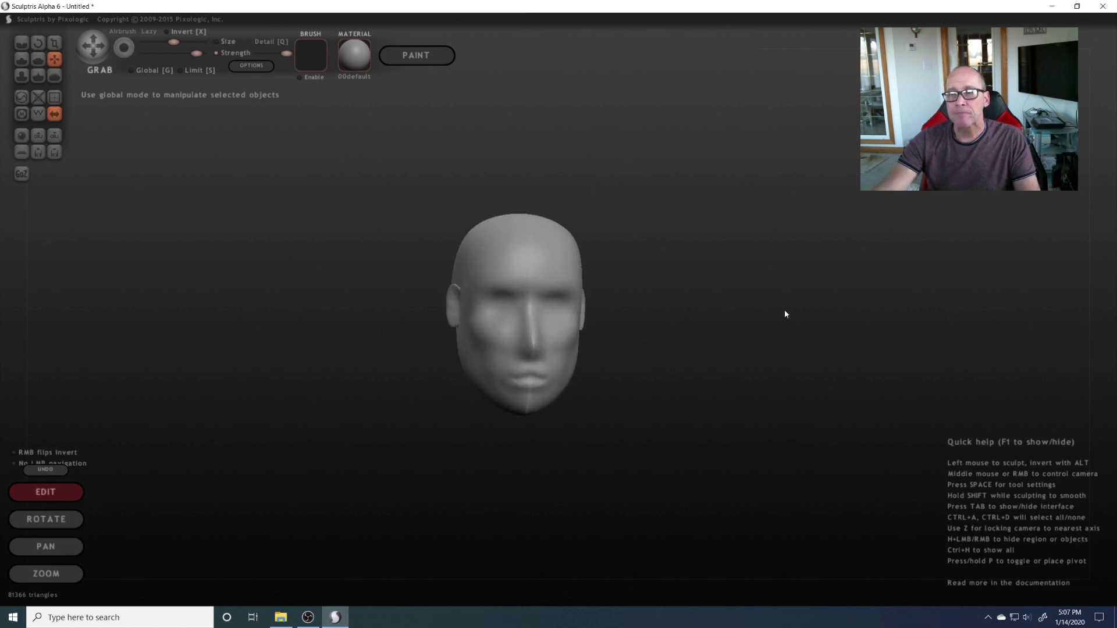
{"action": "right_click_drag", "start_coordinate": [770, 319], "coordinate": [675, 327]}
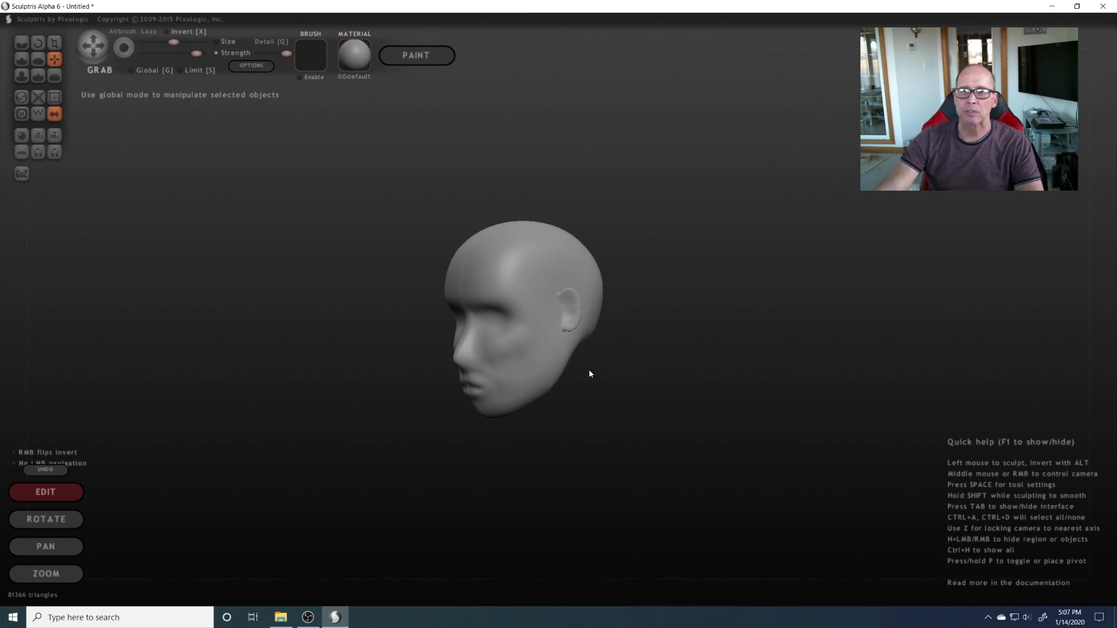
- Build up a rim along the ear's upper and outer edge and a small bump at its front with the Draw brush
{"action": "scroll", "coordinate": [582, 373], "scroll_direction": "up", "scroll_amount": 5}
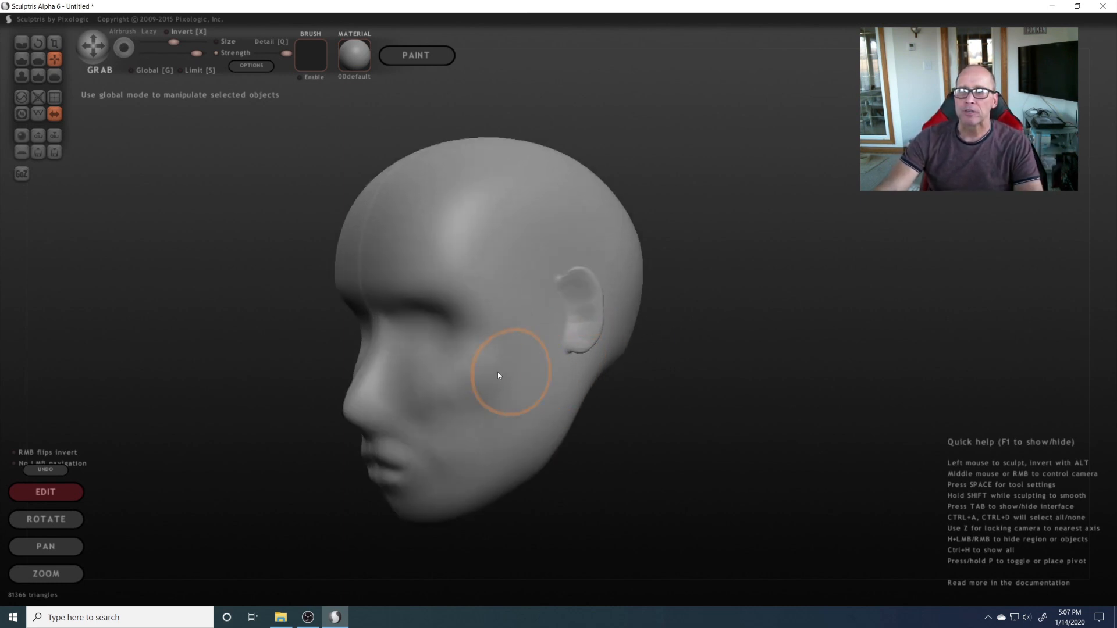
{"action": "mouse_move", "coordinate": [499, 375]}
{"action": "right_mouse_down"}
{"action": "mouse_move", "coordinate": [615, 367]}
{"action": "mouse_move", "coordinate": [549, 374]}
{"action": "mouse_move", "coordinate": [538, 387]}
{"action": "mouse_move", "coordinate": [544, 366]}
{"action": "right_mouse_up"}
{"action": "scroll", "coordinate": [609, 369], "scroll_direction": "down", "scroll_amount": 4}
{"action": "mouse_move", "coordinate": [544, 349]}
{"action": "left_mouse_down"}
{"action": "mouse_move", "coordinate": [515, 347]}
{"action": "mouse_move", "coordinate": [497, 309]}
{"action": "mouse_move", "coordinate": [482, 391]}
{"action": "mouse_move", "coordinate": [521, 383]}
{"action": "left_mouse_up"}
{"action": "right_click_drag", "start_coordinate": [521, 383], "coordinate": [521, 365]}
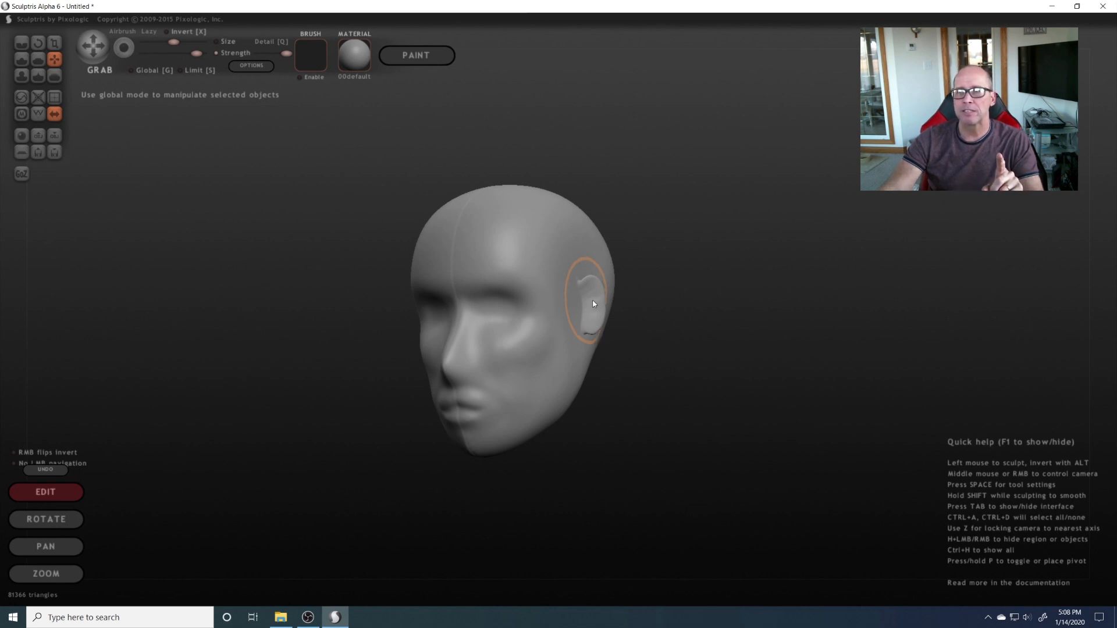
{"action": "scroll", "coordinate": [592, 305], "scroll_direction": "up", "scroll_amount": 5}
{"action": "middle_click_drag", "start_coordinate": [656, 305], "coordinate": [587, 277]}
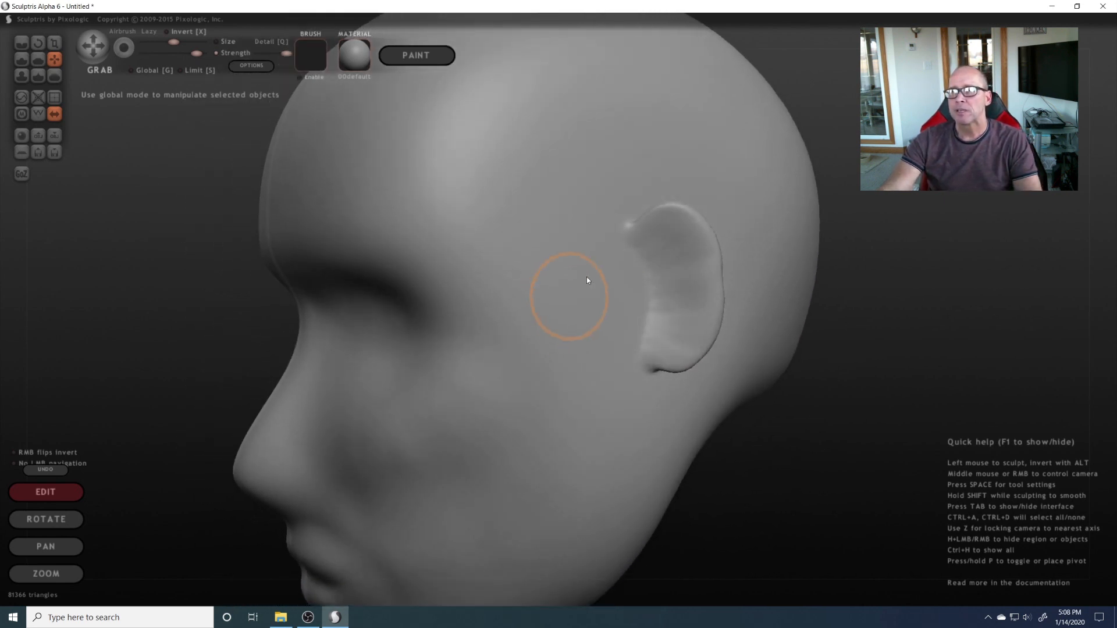
{"action": "left_click", "coordinate": [25, 61]}
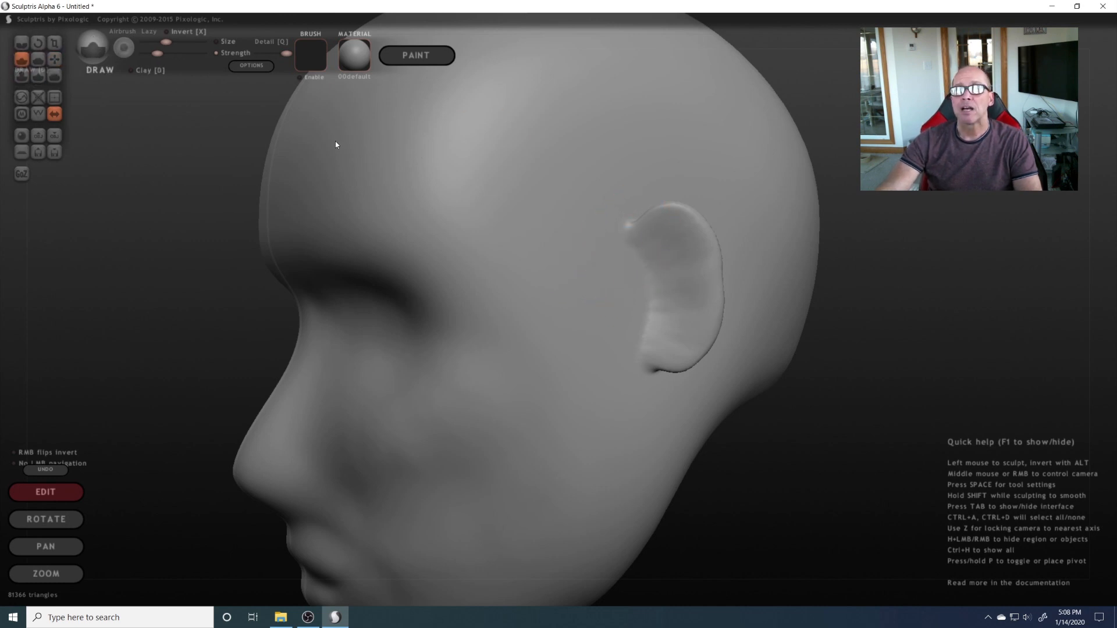
{"action": "scroll", "coordinate": [652, 233], "scroll_direction": "up", "scroll_amount": 3}
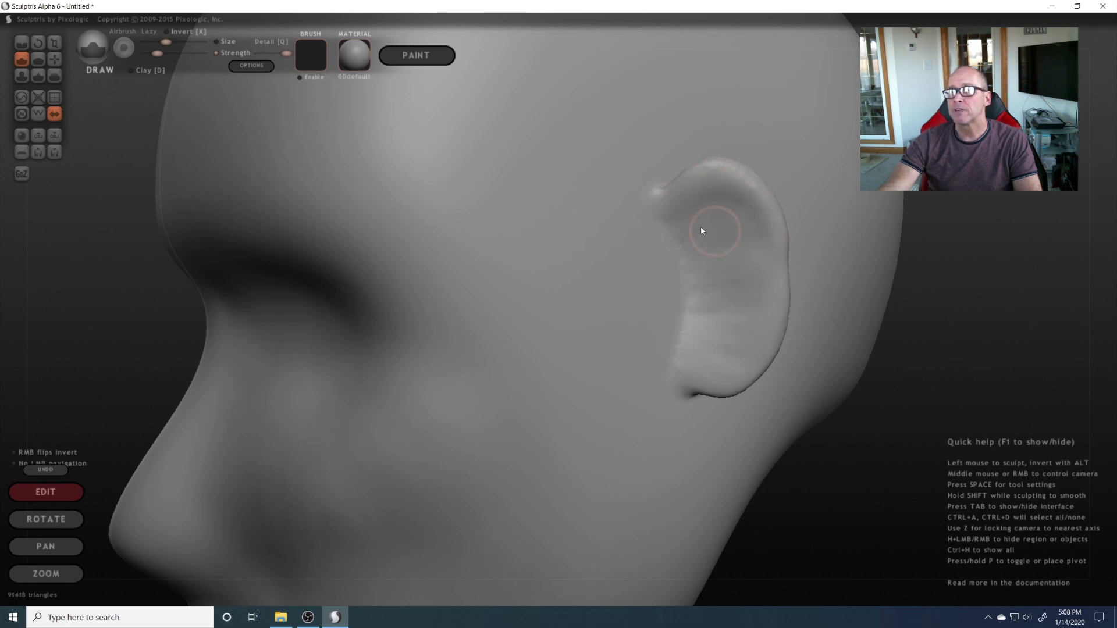
{"action": "left_click", "coordinate": [785, 265]}
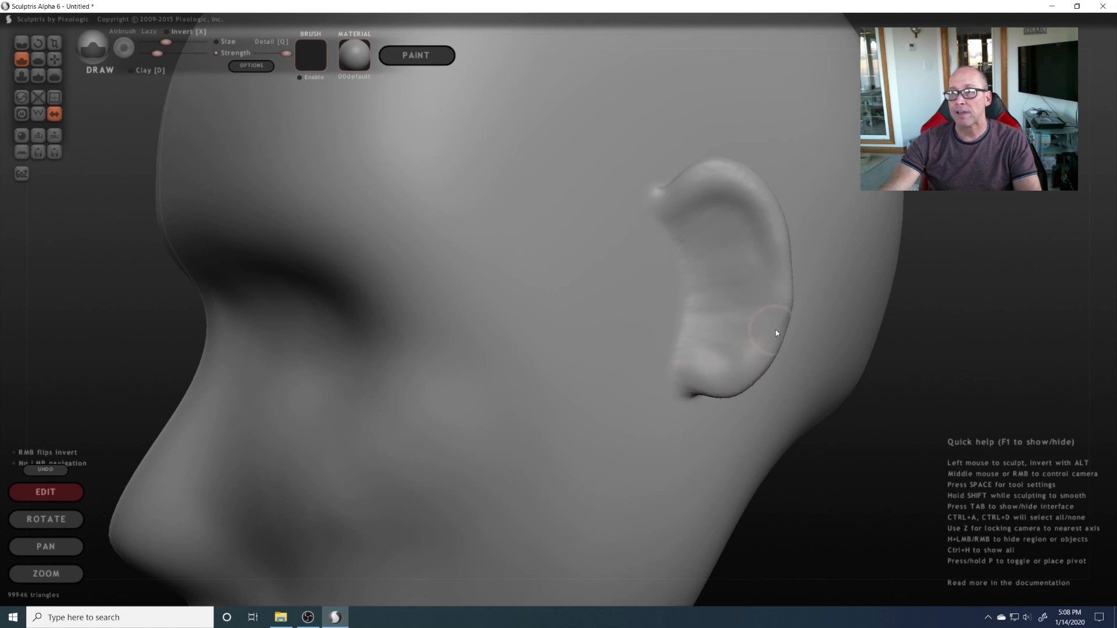
{"action": "left_click_drag", "start_coordinate": [776, 330], "coordinate": [768, 347]}
{"action": "left_click_drag", "start_coordinate": [781, 277], "coordinate": [789, 304]}
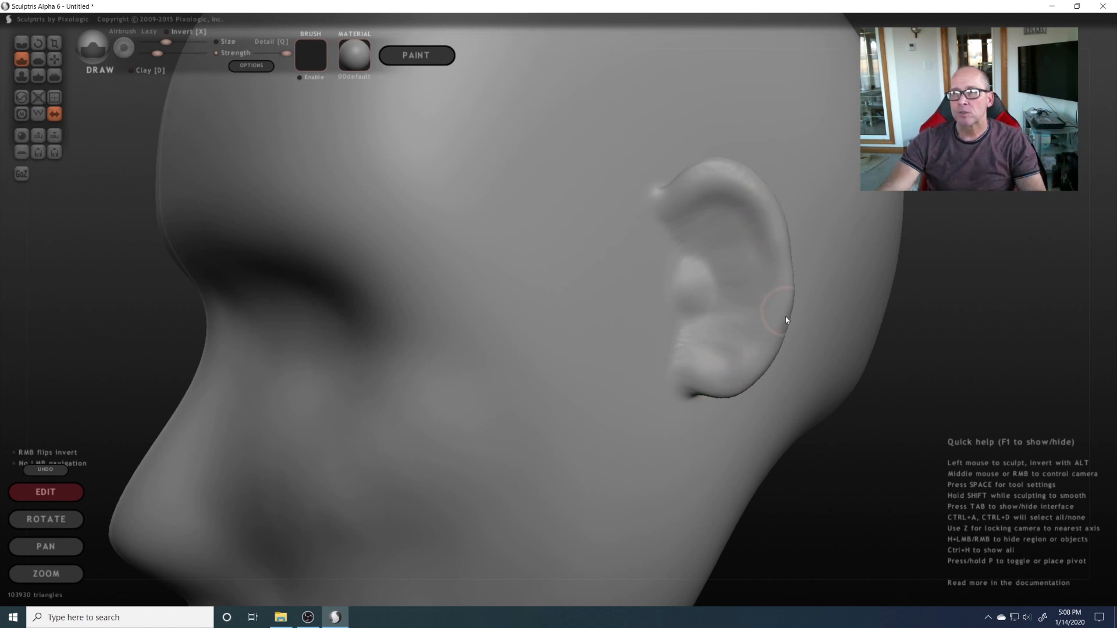
- Strengthen the ear's rim down its outer edge to the lobe with Draw, leaving a clearer groove inside it
{"action": "right_click_drag", "start_coordinate": [573, 279], "coordinate": [679, 318]}
{"action": "scroll", "coordinate": [678, 315], "scroll_direction": "down", "scroll_amount": 3}
{"action": "right_click_drag", "start_coordinate": [616, 358], "coordinate": [522, 357]}
{"action": "scroll", "coordinate": [699, 355], "scroll_direction": "up", "scroll_amount": 5}
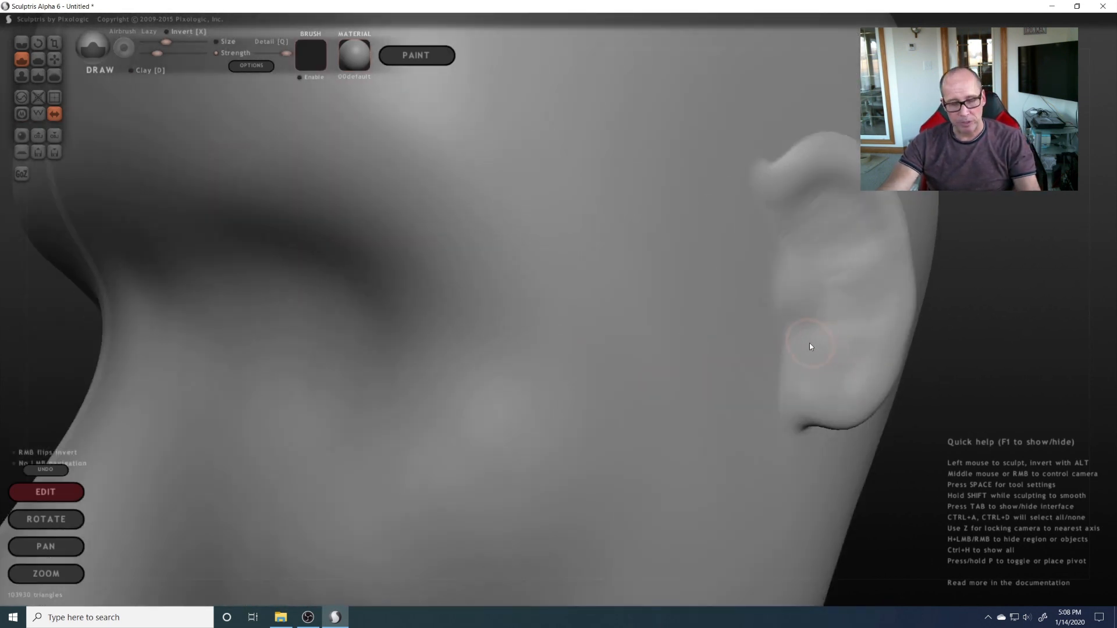
{"action": "right_click_drag", "start_coordinate": [717, 343], "coordinate": [721, 303]}
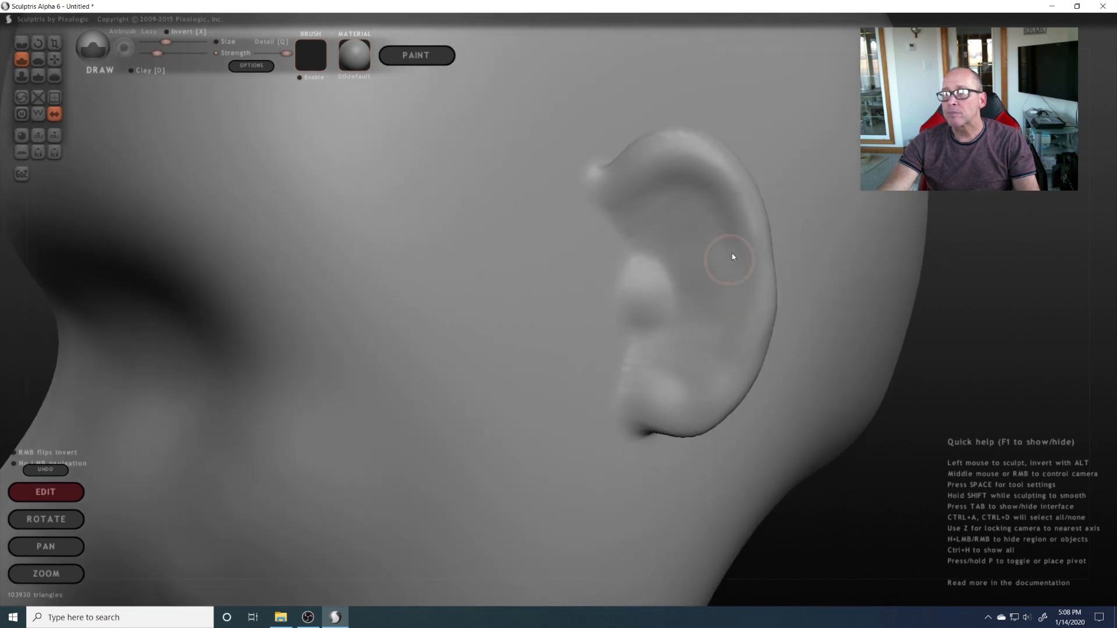
{"action": "left_click_drag", "start_coordinate": [741, 215], "coordinate": [754, 280]}
{"action": "mouse_move", "coordinate": [755, 338]}
{"action": "left_mouse_down"}
{"action": "mouse_move", "coordinate": [726, 390]}
{"action": "mouse_move", "coordinate": [688, 421]}
{"action": "left_mouse_up"}
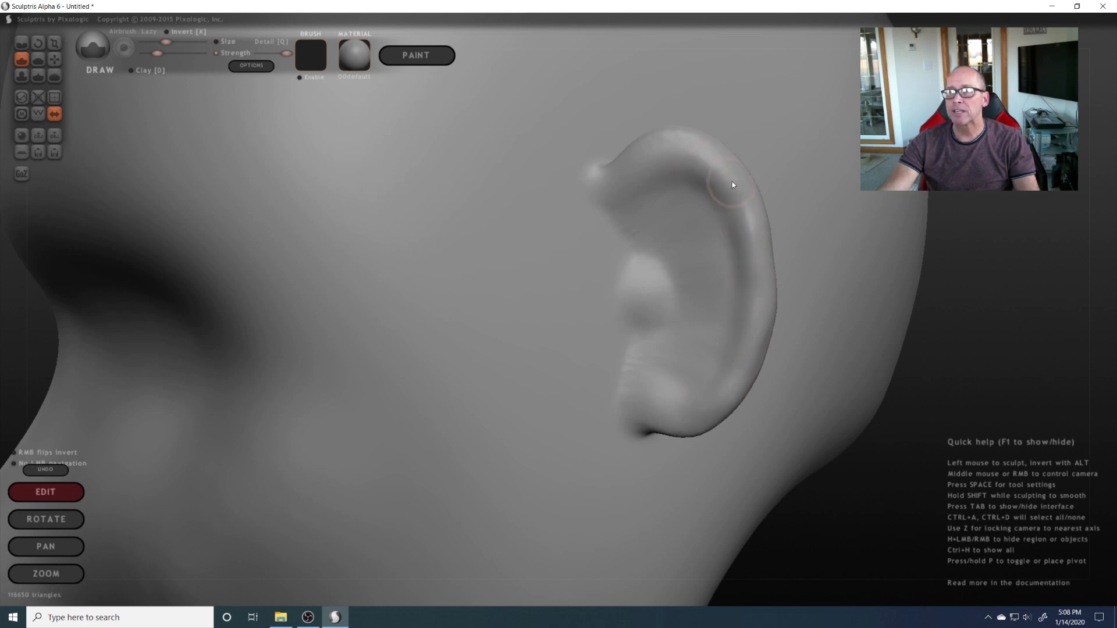
- Examine the ear's shape and proportions on the head from the front, three-quarter and side views
{"action": "middle_click_drag", "start_coordinate": [757, 266], "coordinate": [869, 266]}
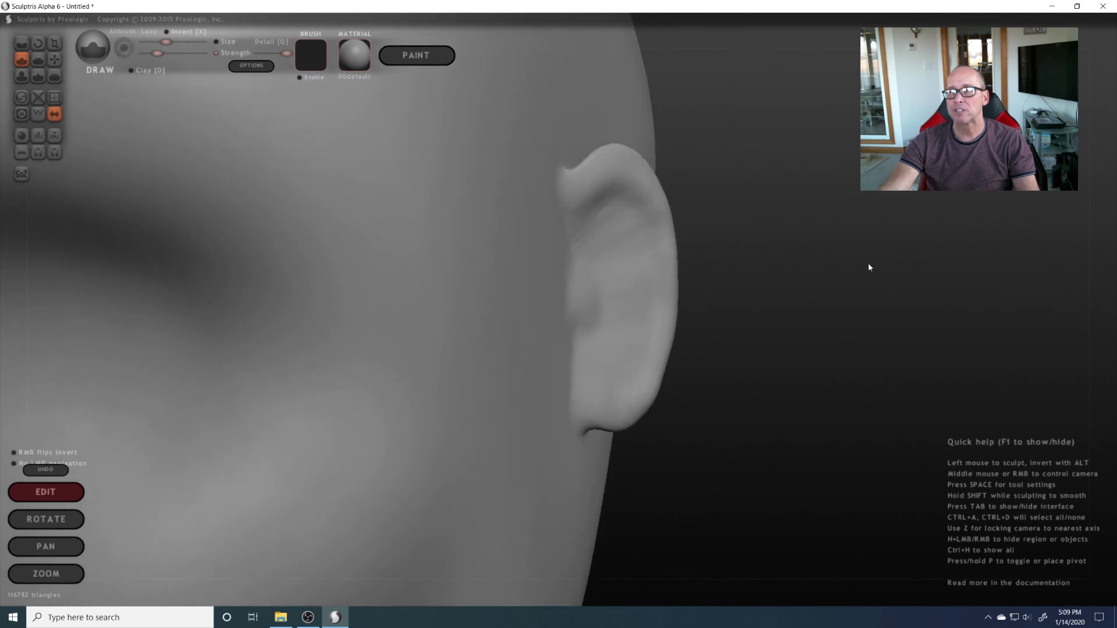
{"action": "scroll", "coordinate": [817, 289], "scroll_direction": "down", "scroll_amount": 3}
{"action": "mouse_move", "coordinate": [756, 302]}
{"action": "middle_mouse_down"}
{"action": "mouse_move", "coordinate": [754, 348]}
{"action": "mouse_move", "coordinate": [787, 342]}
{"action": "mouse_move", "coordinate": [562, 368]}
{"action": "mouse_move", "coordinate": [561, 335]}
{"action": "mouse_move", "coordinate": [698, 312]}
{"action": "middle_mouse_up"}
{"action": "scroll", "coordinate": [786, 341], "scroll_direction": "down", "scroll_amount": 5}
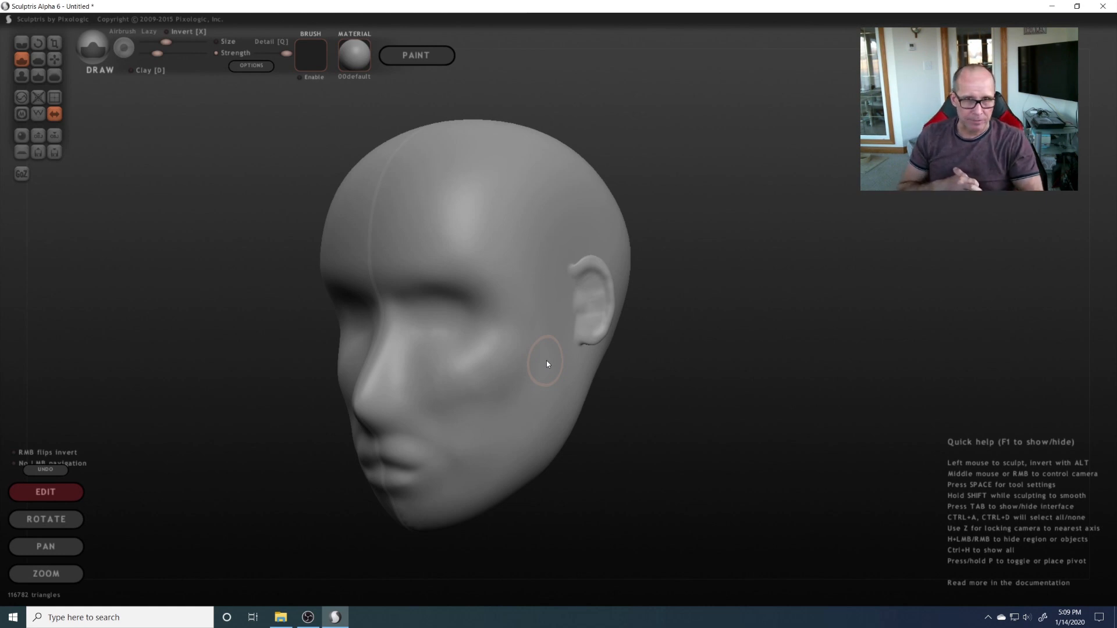
{"action": "middle_click_drag", "start_coordinate": [564, 359], "coordinate": [487, 374]}
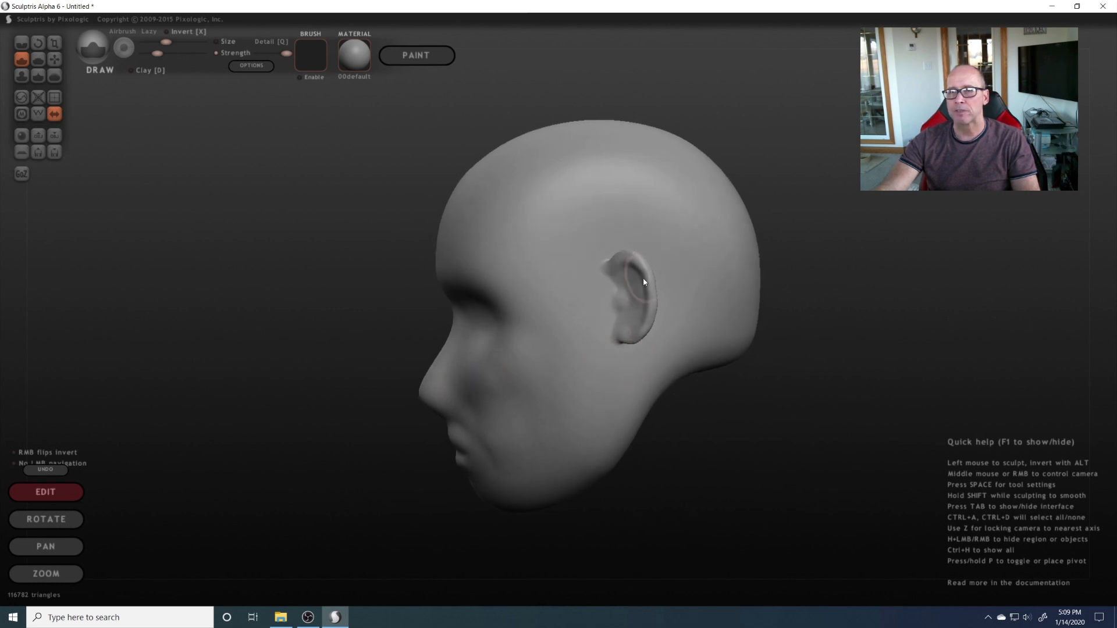
{"action": "middle_click_drag", "start_coordinate": [579, 362], "coordinate": [787, 361]}
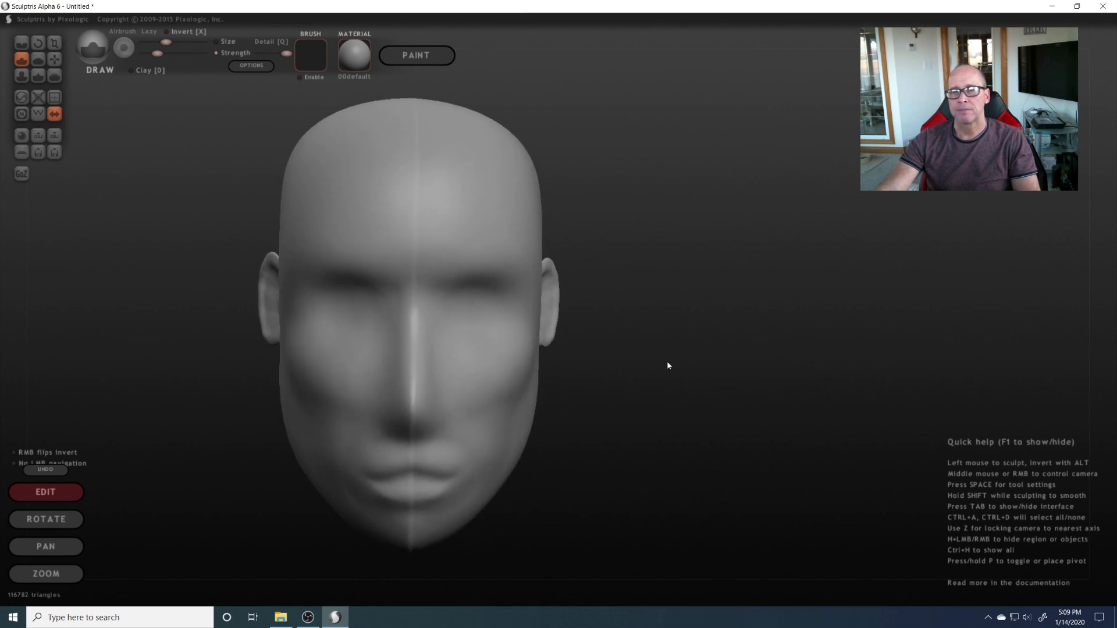
{"action": "scroll", "coordinate": [640, 363], "scroll_direction": "down", "scroll_amount": 6}
{"action": "middle_click_drag", "start_coordinate": [569, 361], "coordinate": [481, 351]}
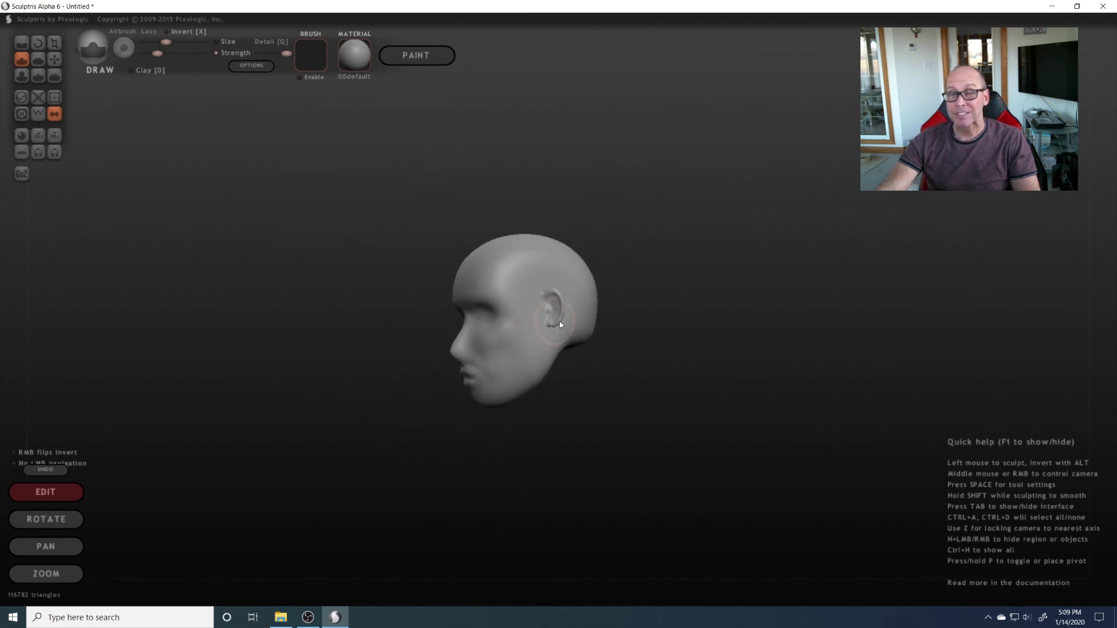
{"action": "scroll", "coordinate": [560, 320], "scroll_direction": "up", "scroll_amount": 5}
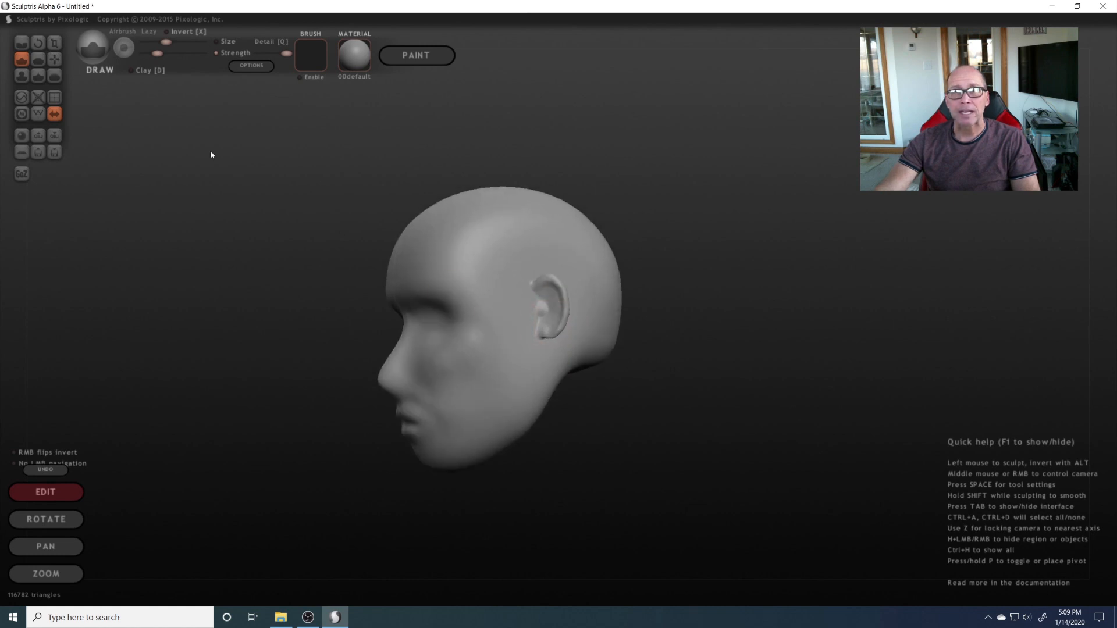
- Adjust the ear's lobe and front edge with Grab, and check both ears from the front
{"action": "left_click", "coordinate": [58, 60]}
{"action": "scroll", "coordinate": [549, 336], "scroll_direction": "up", "scroll_amount": 4}
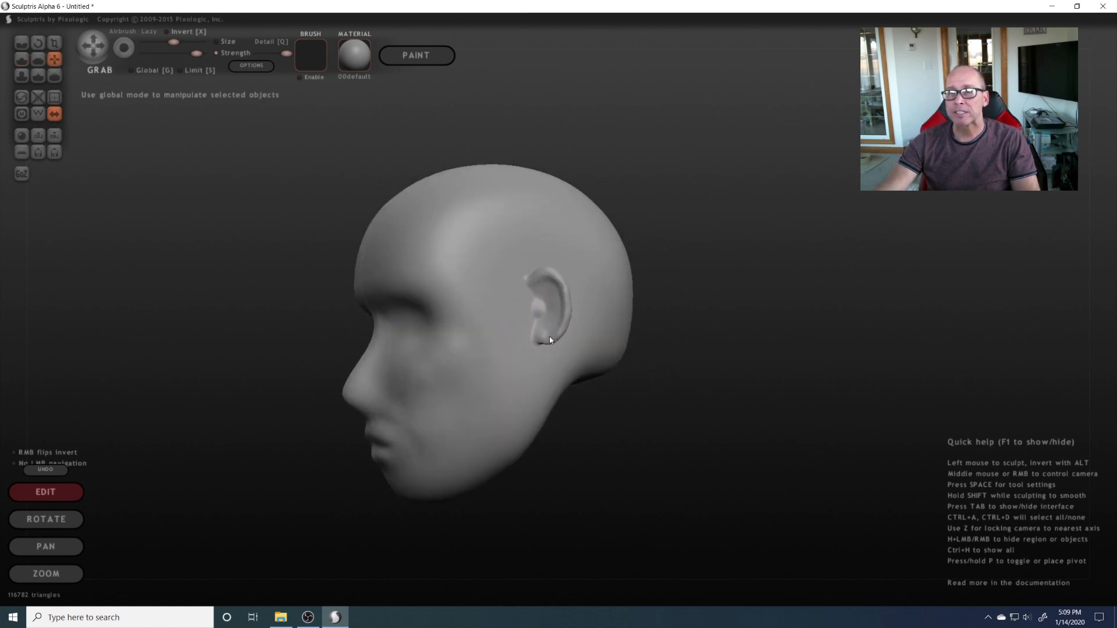
{"action": "scroll", "coordinate": [539, 345], "scroll_direction": "up", "scroll_amount": 3}
{"action": "mouse_move", "coordinate": [539, 344]}
{"action": "left_mouse_down"}
{"action": "mouse_move", "coordinate": [540, 368]}
{"action": "mouse_move", "coordinate": [527, 331]}
{"action": "left_mouse_up"}
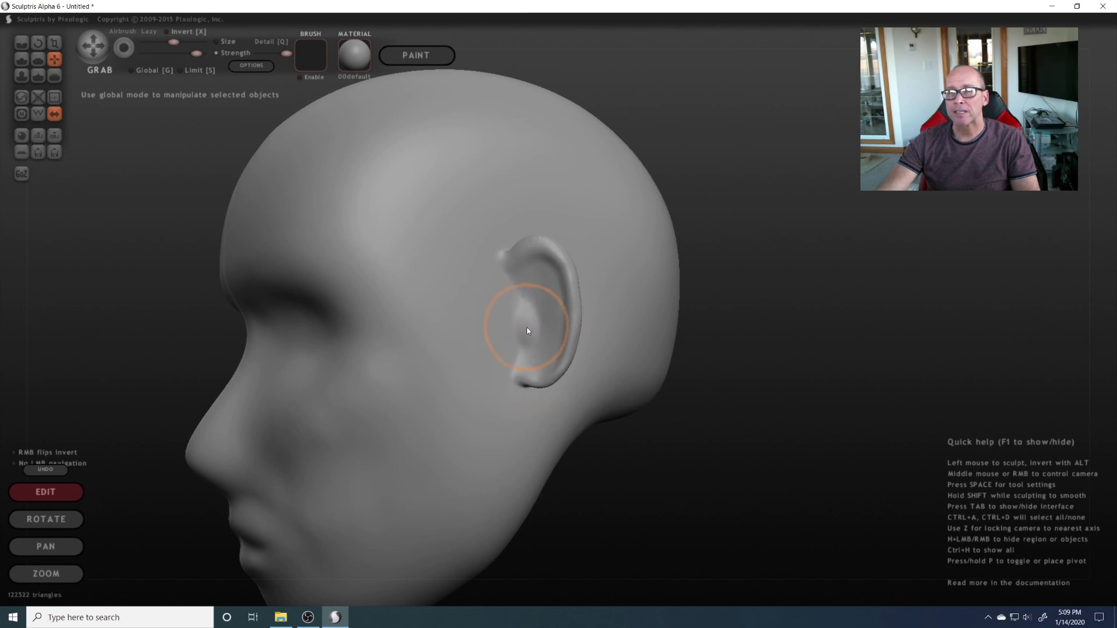
{"action": "mouse_move", "coordinate": [526, 326]}
{"action": "middle_mouse_down"}
{"action": "mouse_move", "coordinate": [448, 358]}
{"action": "mouse_move", "coordinate": [611, 360]}
{"action": "mouse_move", "coordinate": [391, 364]}
{"action": "mouse_move", "coordinate": [416, 378]}
{"action": "mouse_move", "coordinate": [586, 385]}
{"action": "mouse_move", "coordinate": [599, 379]}
{"action": "mouse_move", "coordinate": [590, 343]}
{"action": "mouse_move", "coordinate": [594, 362]}
{"action": "mouse_move", "coordinate": [413, 370]}
{"action": "mouse_move", "coordinate": [515, 378]}
{"action": "mouse_move", "coordinate": [605, 363]}
{"action": "middle_mouse_up"}
{"action": "scroll", "coordinate": [587, 361], "scroll_direction": "down", "scroll_amount": 3}
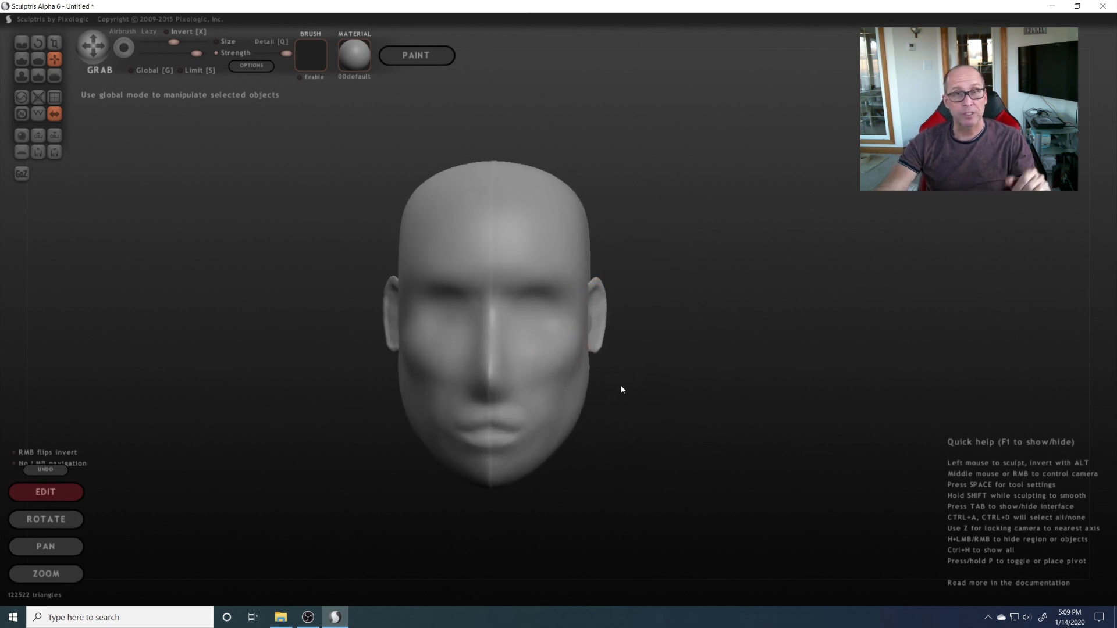
{"action": "scroll", "coordinate": [646, 395], "scroll_direction": "up", "scroll_amount": 1}
{"action": "scroll", "coordinate": [699, 416], "scroll_direction": "down", "scroll_amount": 1}
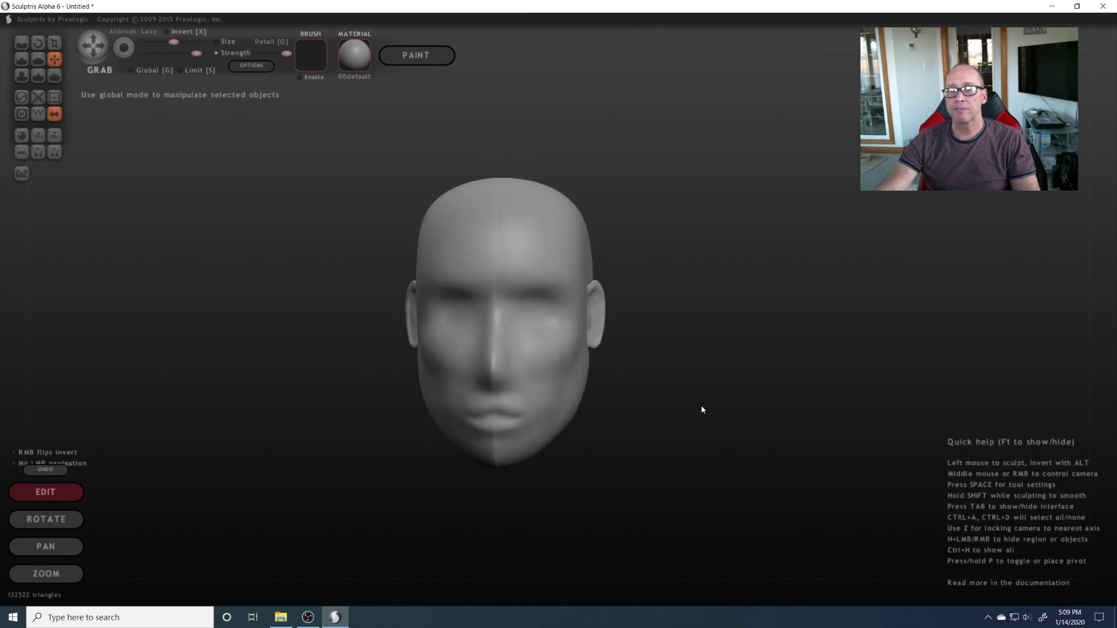
{"action": "mouse_move", "coordinate": [701, 407]}
{"action": "middle_mouse_down"}
{"action": "mouse_move", "coordinate": [568, 401]}
{"action": "mouse_move", "coordinate": [499, 417]}
{"action": "mouse_move", "coordinate": [693, 402]}
{"action": "middle_mouse_up"}
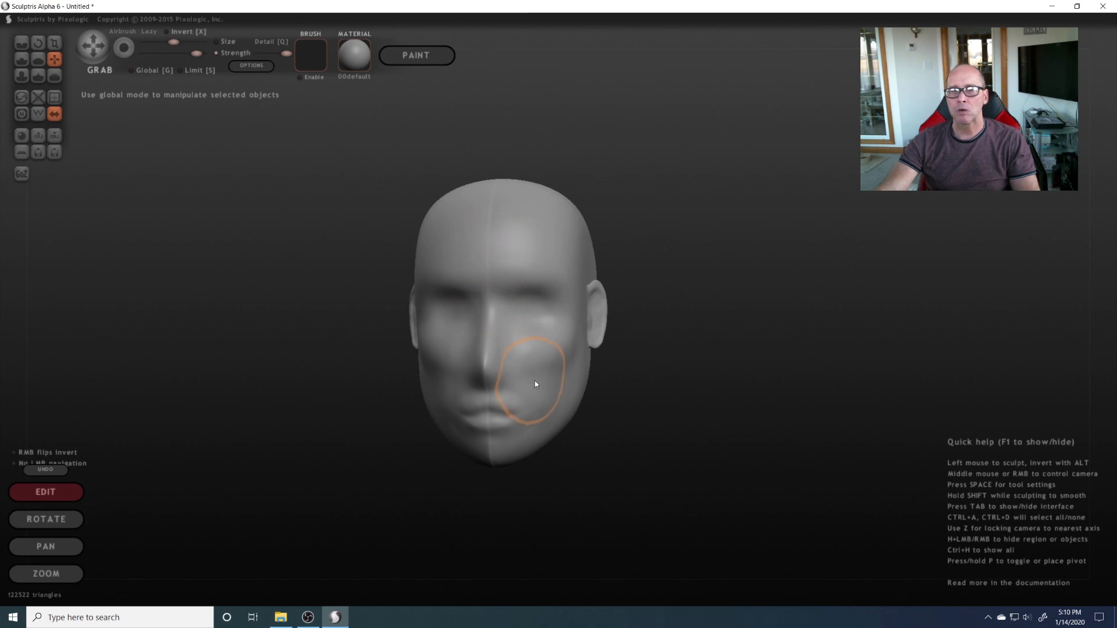
- Swell the sides of the nose tip into nostril wings with the Inflate brush
{"action": "scroll", "coordinate": [523, 384], "scroll_direction": "up", "scroll_amount": 3}
{"action": "scroll", "coordinate": [471, 424], "scroll_direction": "up", "scroll_amount": 3}
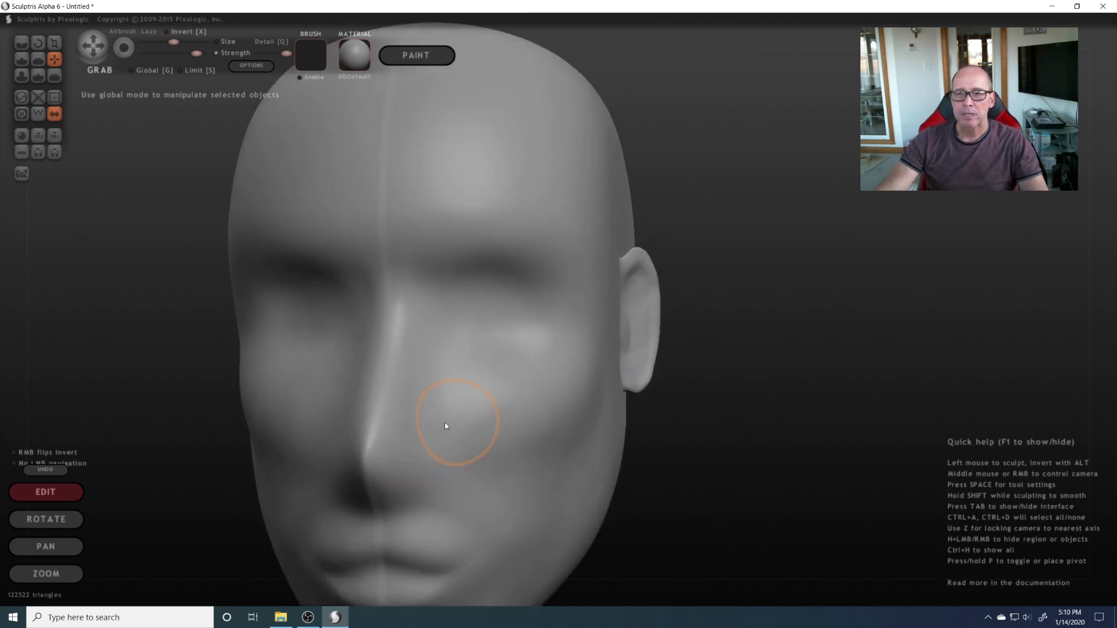
{"action": "right_click_drag", "start_coordinate": [442, 443], "coordinate": [541, 388]}
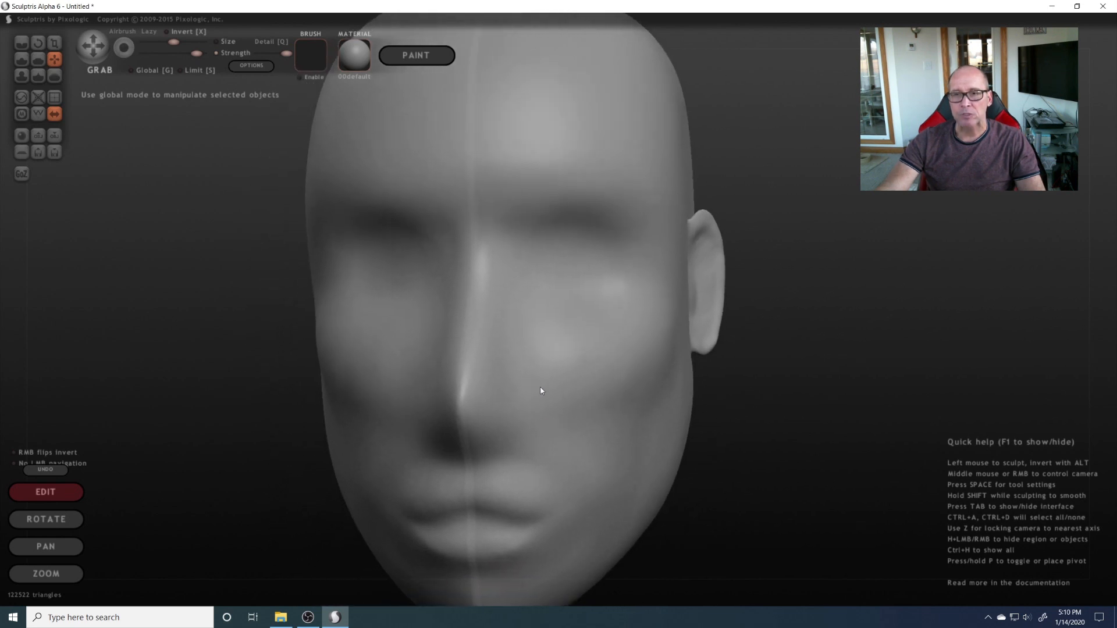
{"action": "left_click", "coordinate": [23, 77]}
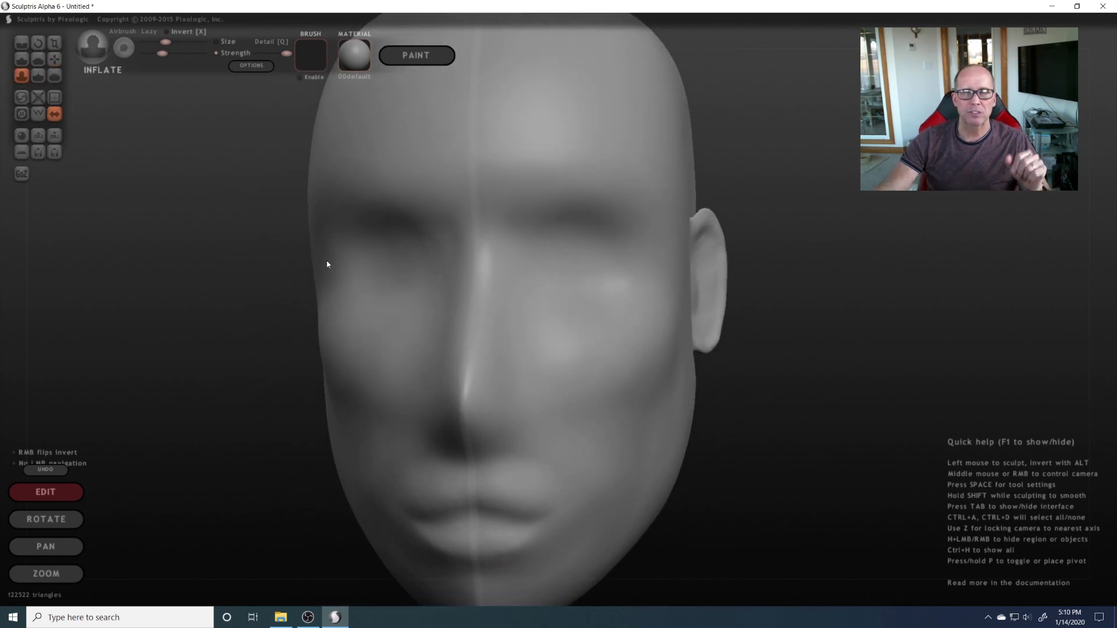
{"action": "scroll", "coordinate": [523, 414], "scroll_direction": "down", "scroll_amount": 1}
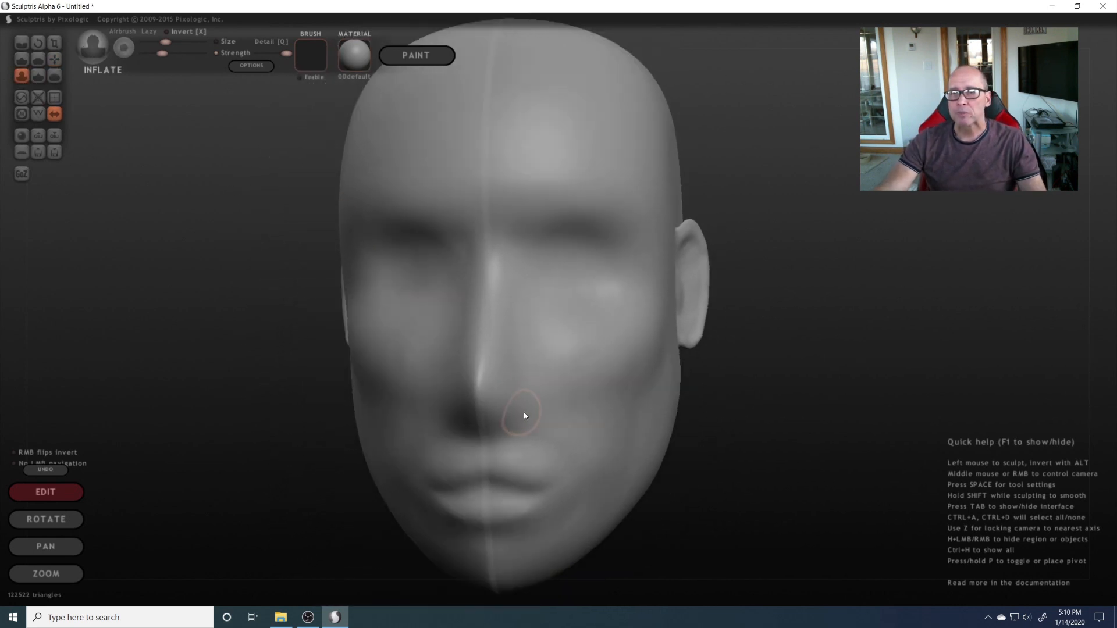
{"action": "left_click_drag", "start_coordinate": [524, 401], "coordinate": [525, 402]}
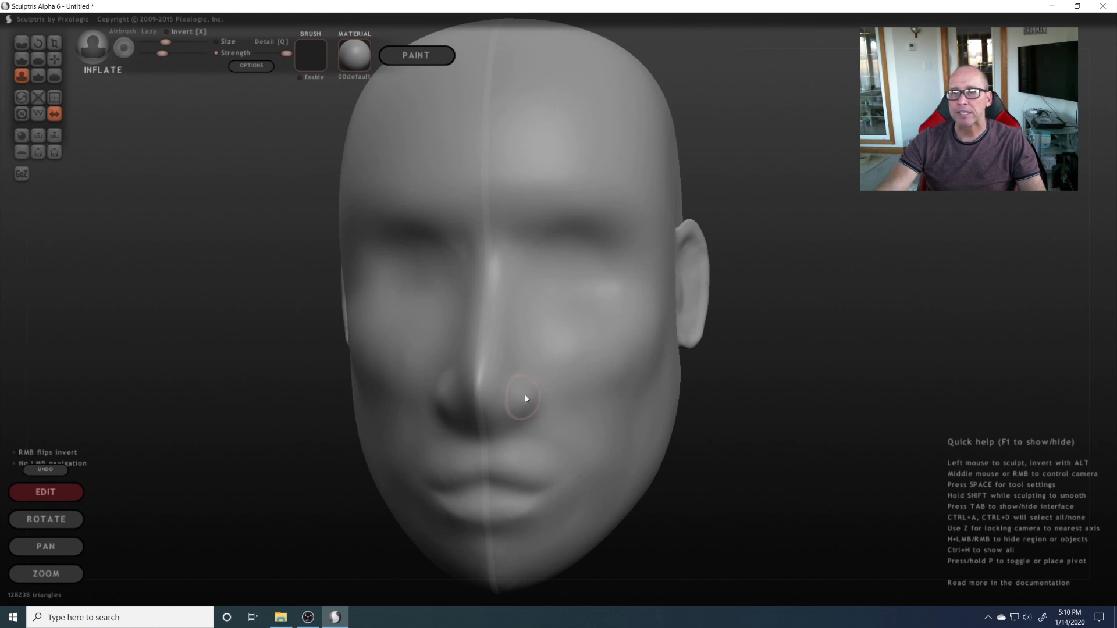
{"action": "left_click_drag", "start_coordinate": [508, 396], "coordinate": [509, 396]}
{"action": "mouse_move", "coordinate": [565, 406]}
{"action": "middle_mouse_down"}
{"action": "mouse_move", "coordinate": [464, 417]}
{"action": "mouse_move", "coordinate": [528, 411]}
{"action": "middle_mouse_up"}
{"action": "left_click_drag", "start_coordinate": [521, 407], "coordinate": [515, 405]}
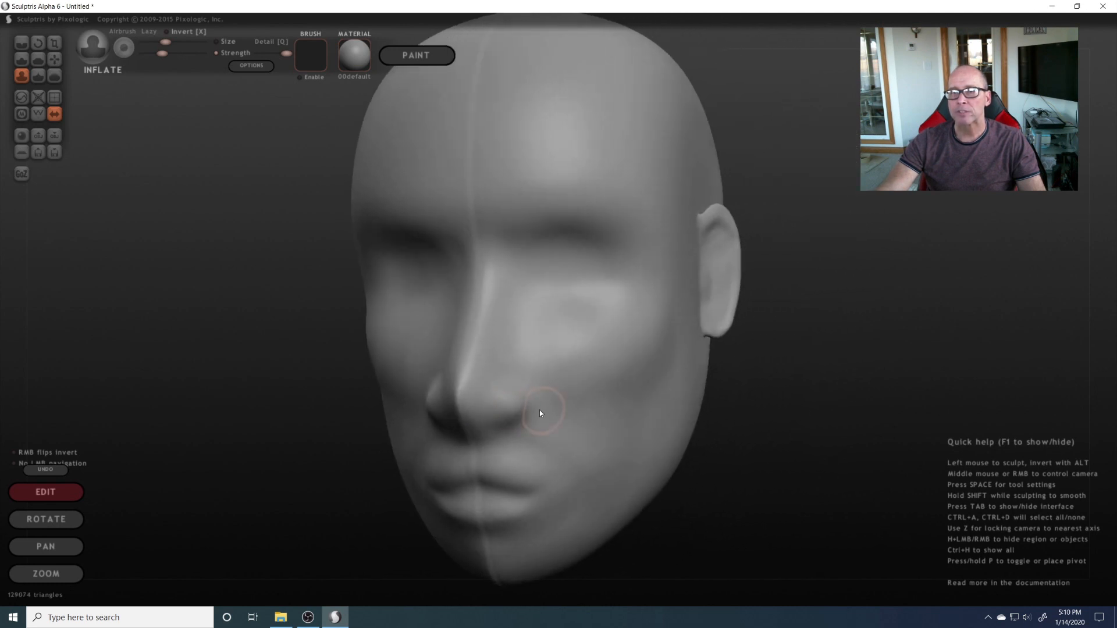
- Round out the nostril wings further with Inflate, working from above, and check them from below
{"action": "middle_click_drag", "start_coordinate": [540, 410], "coordinate": [552, 357]}
{"action": "scroll", "coordinate": [520, 458], "scroll_direction": "up", "scroll_amount": 3}
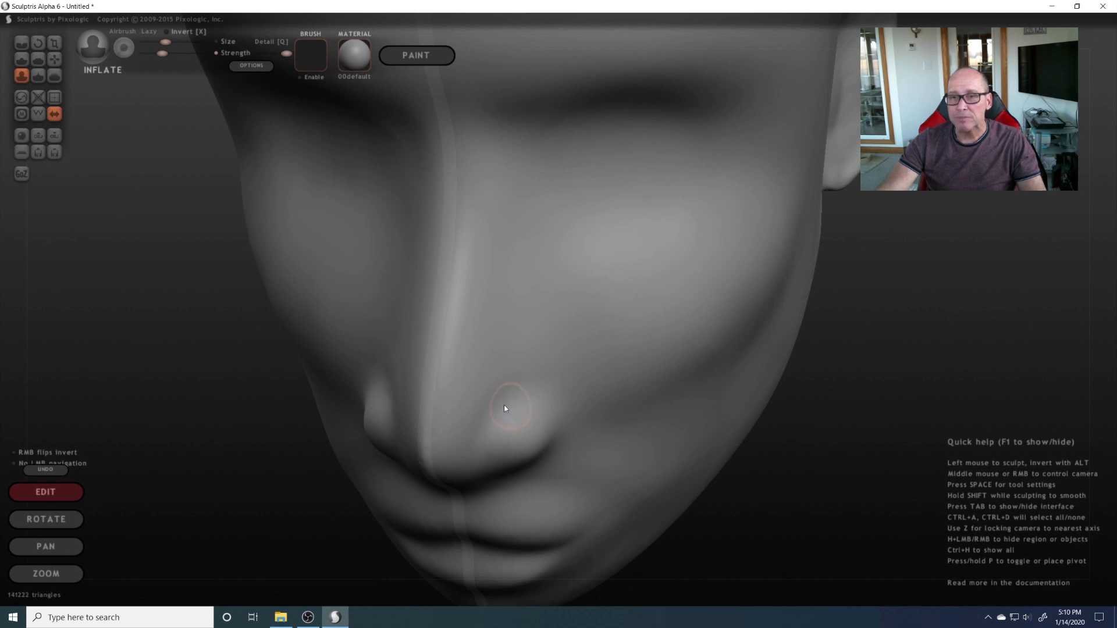
{"action": "left_click_drag", "start_coordinate": [483, 430], "coordinate": [552, 449]}
{"action": "mouse_move", "coordinate": [551, 449]}
{"action": "middle_mouse_down"}
{"action": "mouse_move", "coordinate": [484, 381]}
{"action": "mouse_move", "coordinate": [437, 386]}
{"action": "mouse_move", "coordinate": [549, 364]}
{"action": "mouse_move", "coordinate": [643, 387]}
{"action": "mouse_move", "coordinate": [475, 410]}
{"action": "mouse_move", "coordinate": [481, 392]}
{"action": "mouse_move", "coordinate": [517, 394]}
{"action": "mouse_move", "coordinate": [555, 317]}
{"action": "mouse_move", "coordinate": [539, 302]}
{"action": "mouse_move", "coordinate": [511, 314]}
{"action": "middle_mouse_up"}
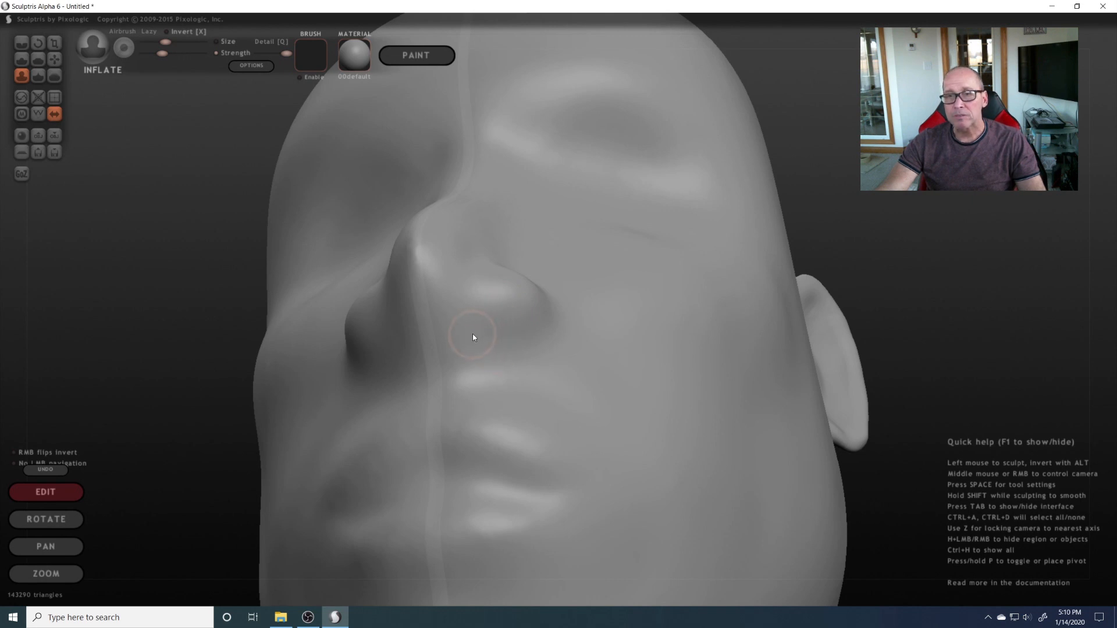
- Hollow the nostril openings into the underside of the nose with Inflate, and check the whole face from the front
{"action": "scroll", "coordinate": [495, 342], "scroll_direction": "up", "scroll_amount": 3}
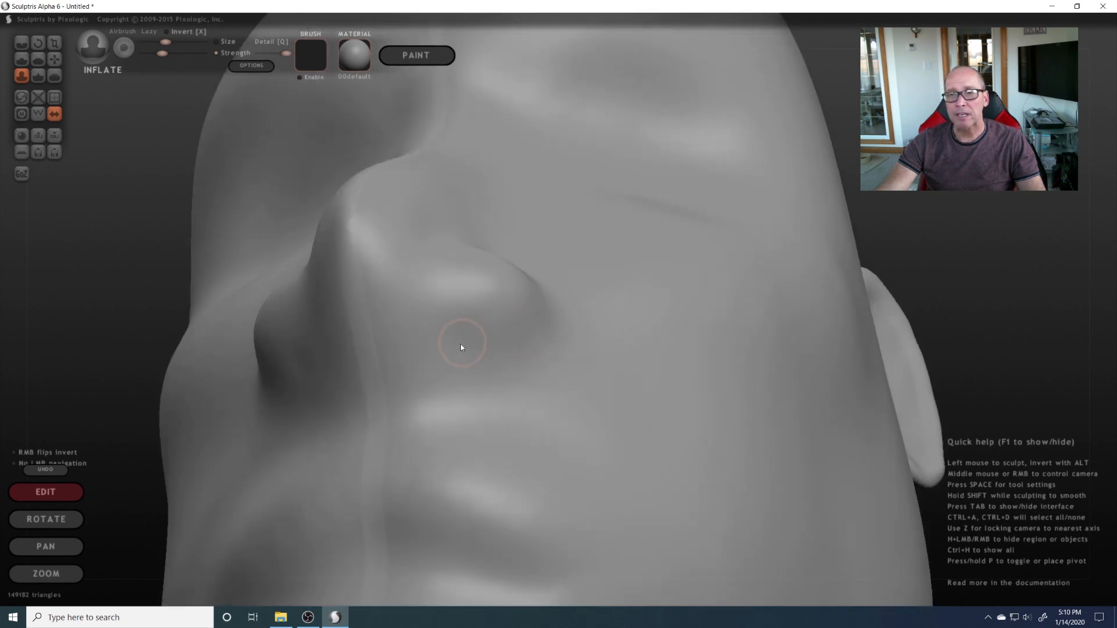
{"action": "mouse_move", "coordinate": [450, 341]}
{"action": "left_mouse_down"}
{"action": "mouse_move", "coordinate": [420, 327]}
{"action": "mouse_move", "coordinate": [469, 345]}
{"action": "left_mouse_up"}
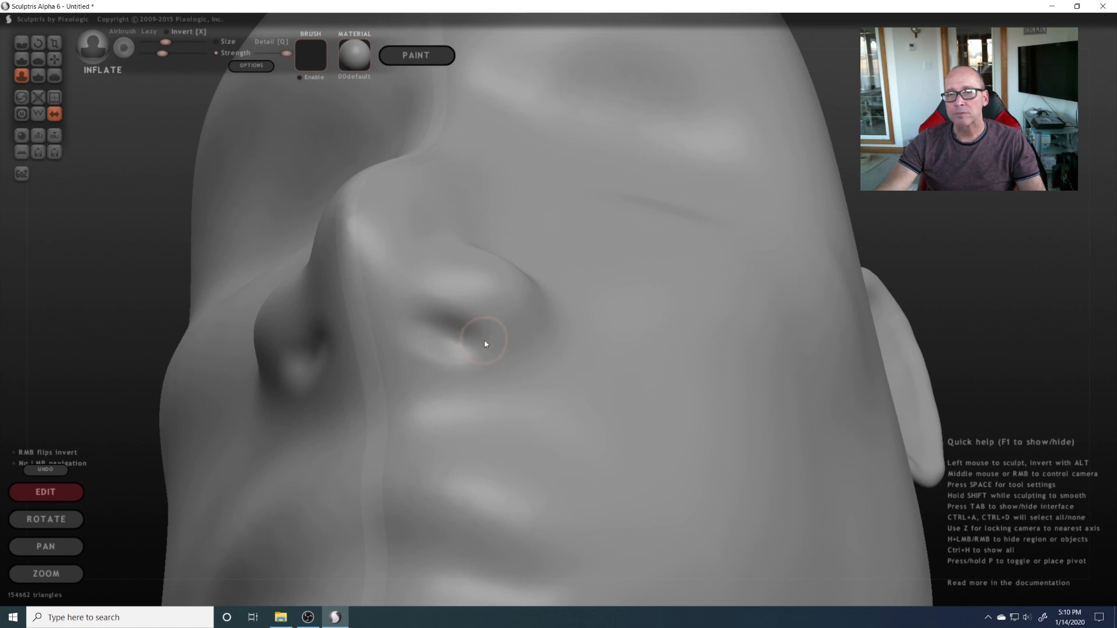
{"action": "left_click_drag", "start_coordinate": [434, 346], "coordinate": [428, 353]}
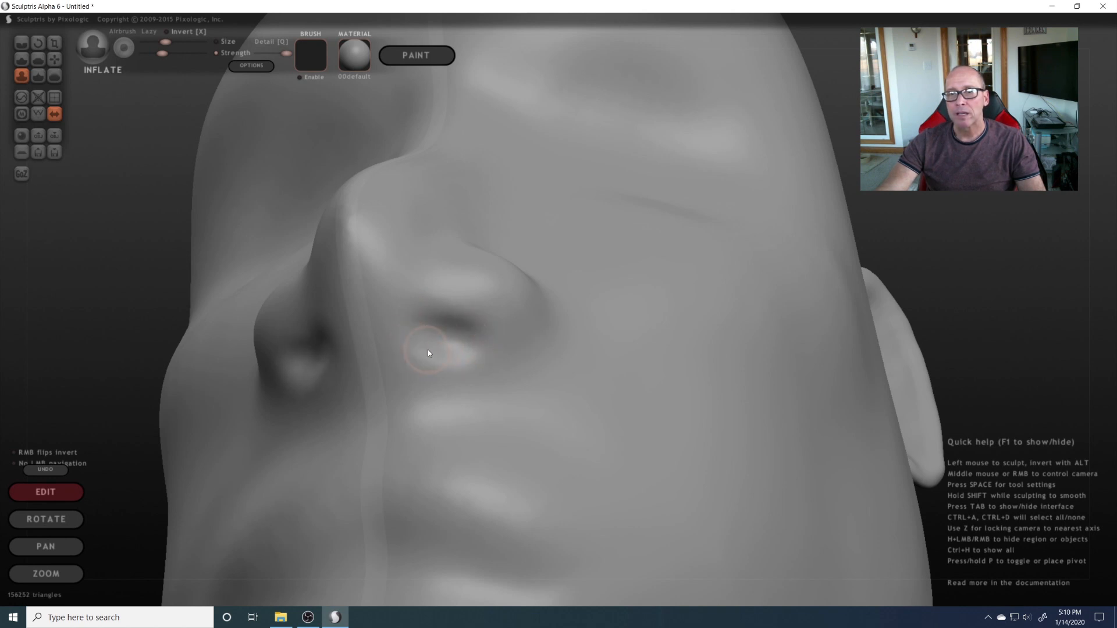
{"action": "mouse_move", "coordinate": [425, 359]}
{"action": "middle_mouse_down"}
{"action": "mouse_move", "coordinate": [404, 437]}
{"action": "mouse_move", "coordinate": [489, 442]}
{"action": "mouse_move", "coordinate": [489, 429]}
{"action": "mouse_move", "coordinate": [452, 438]}
{"action": "mouse_move", "coordinate": [589, 419]}
{"action": "mouse_move", "coordinate": [499, 417]}
{"action": "mouse_move", "coordinate": [531, 414]}
{"action": "mouse_move", "coordinate": [530, 378]}
{"action": "mouse_move", "coordinate": [528, 414]}
{"action": "middle_mouse_up"}
{"action": "scroll", "coordinate": [489, 429], "scroll_direction": "down", "scroll_amount": 5}
{"action": "scroll", "coordinate": [451, 436], "scroll_direction": "down", "scroll_amount": 3}
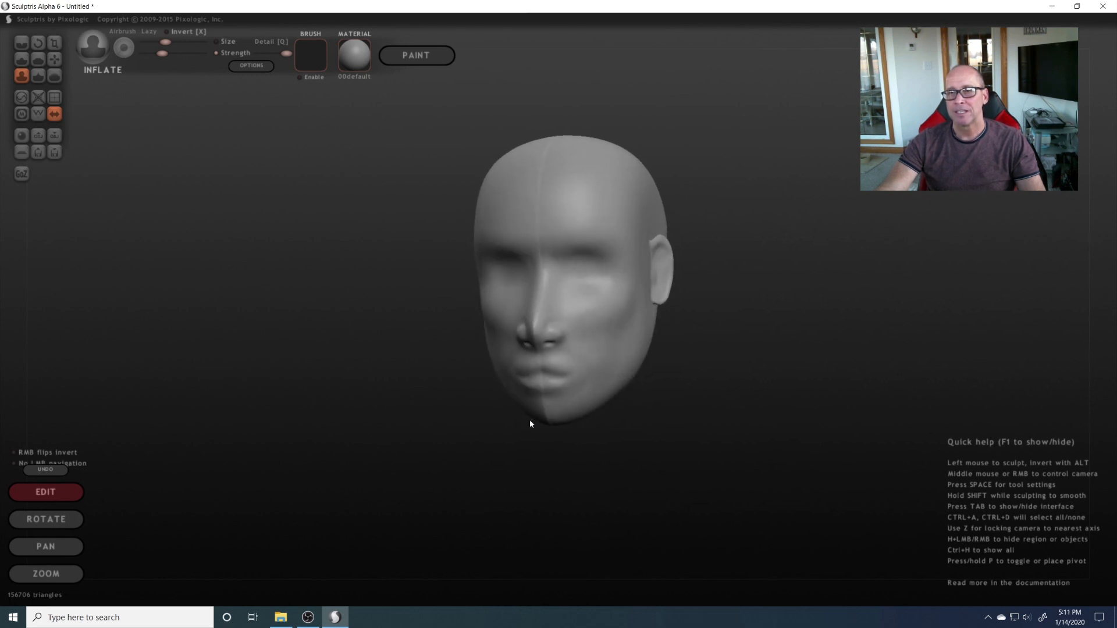
{"action": "left_click_drag", "start_coordinate": [531, 423], "coordinate": [565, 436]}
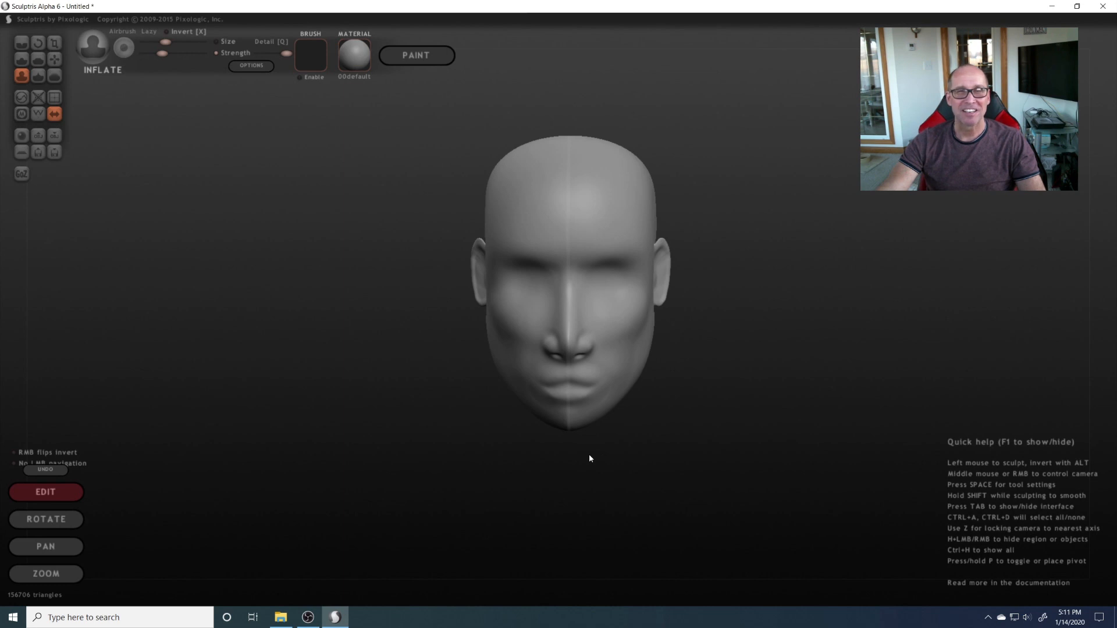